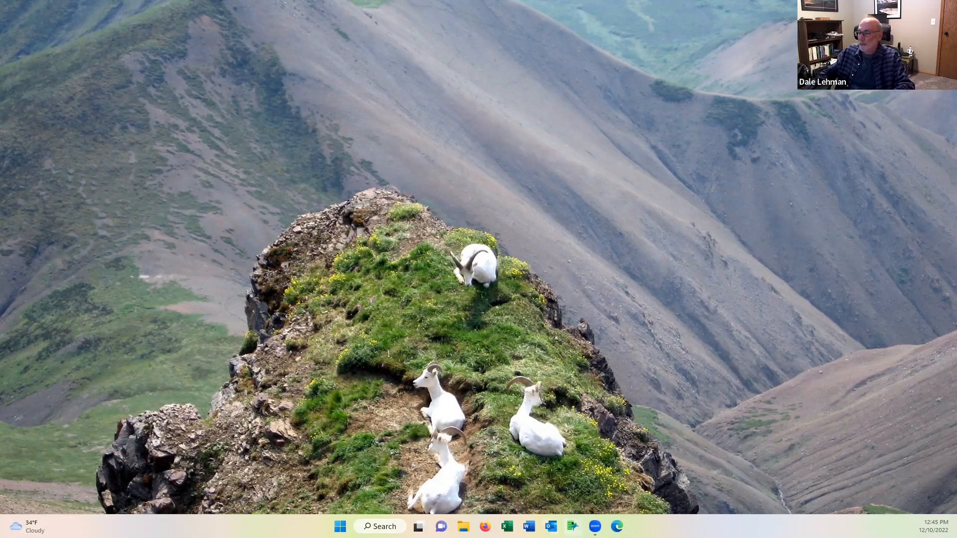
Step: Switch to JMP Pro and bring up the dialog for opening a data file
left_click(573, 527)
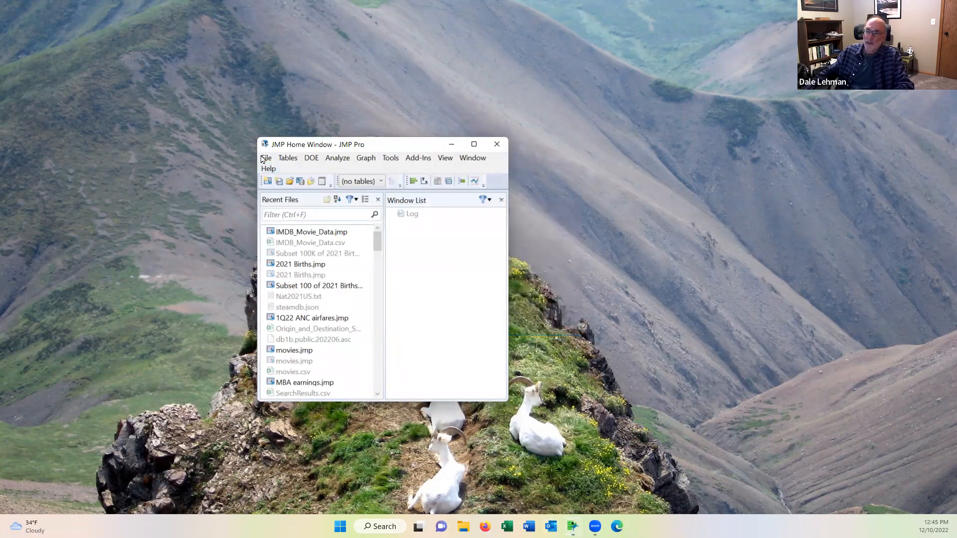
left_click(266, 157)
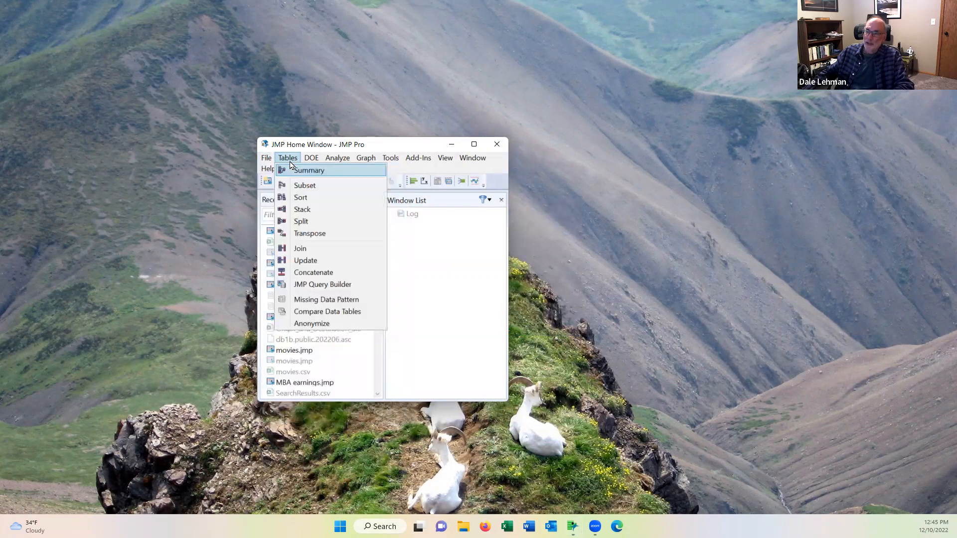
mouse_move(273, 172)
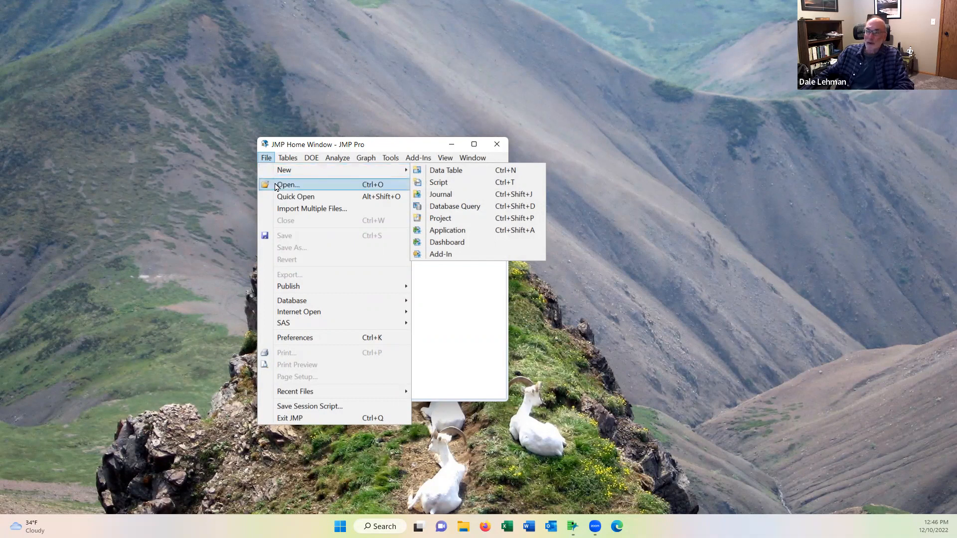
left_click(276, 185)
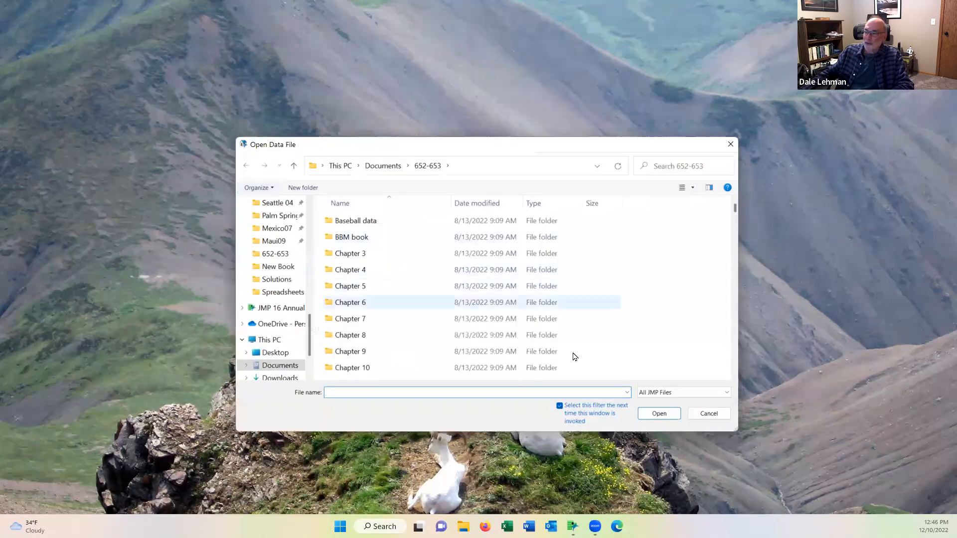
Step: Review the file types that can be opened and keep the filter on All JMP Files
left_click(717, 395)
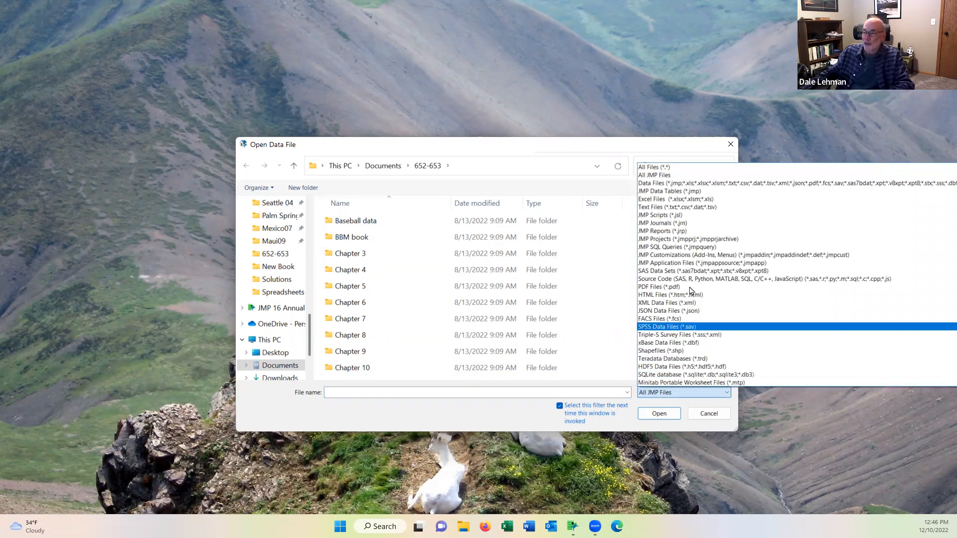
left_click(667, 175)
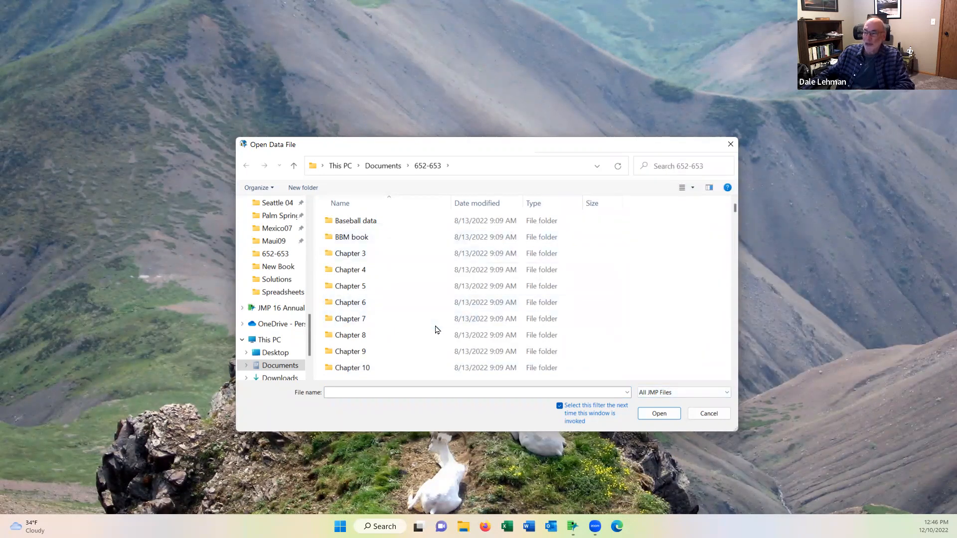
left_click(696, 396)
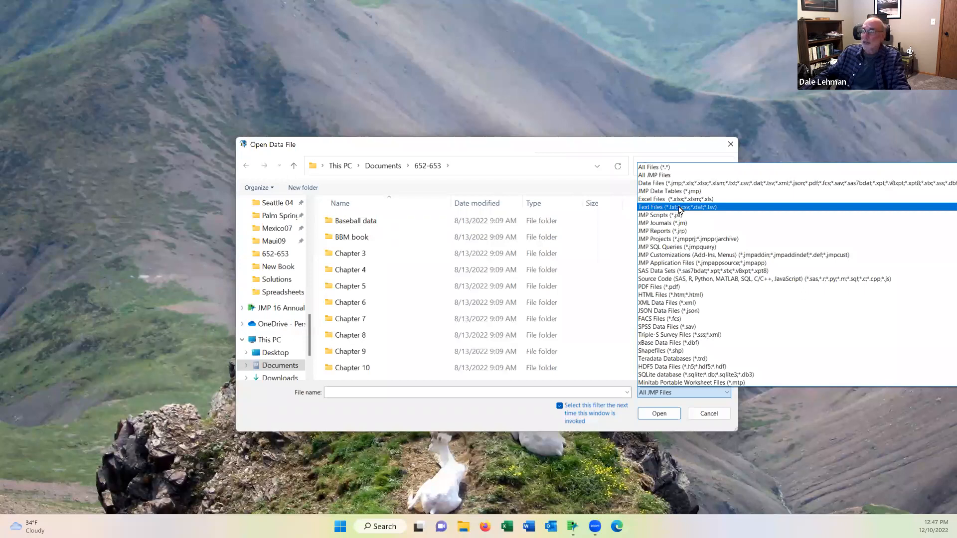
left_click(669, 175)
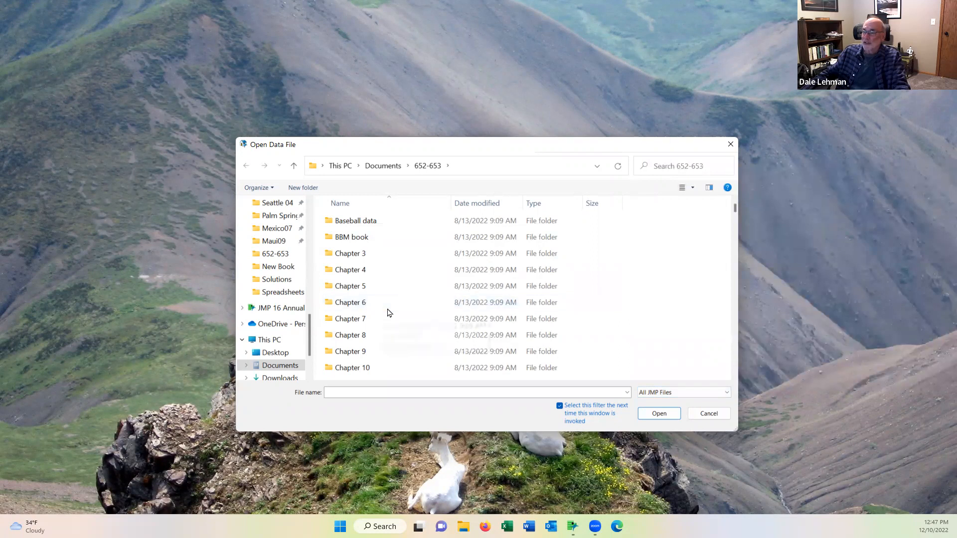
Step: Open the IMDB_Movie_Data data table from the 652-653 folder
scroll(386, 311, "down", 1)
scroll(387, 309, "up", 1)
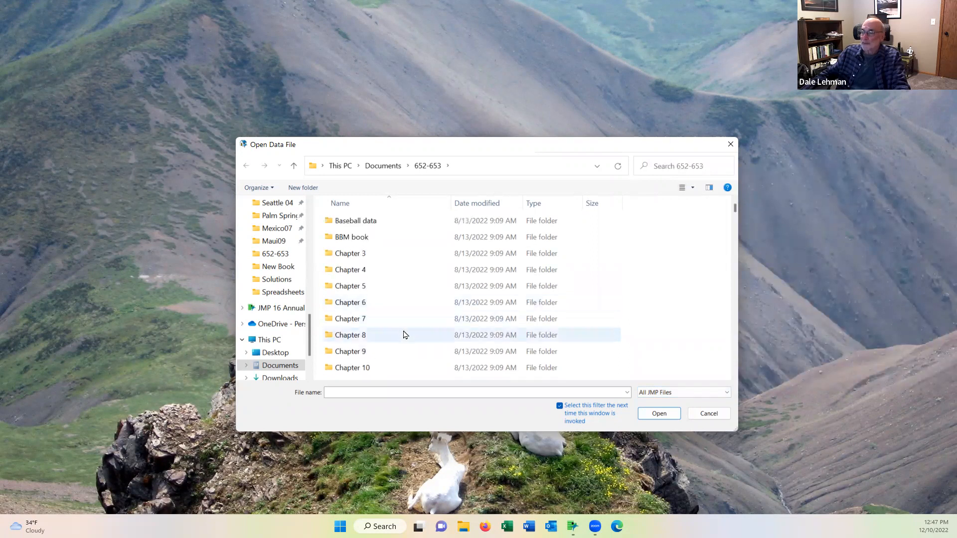
left_click_drag(735, 216, 726, 303)
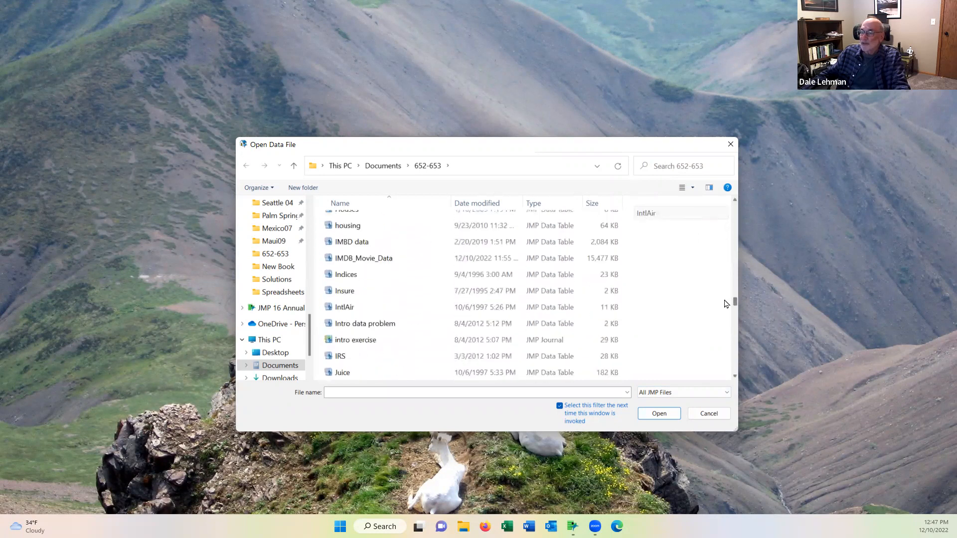
left_click(385, 259)
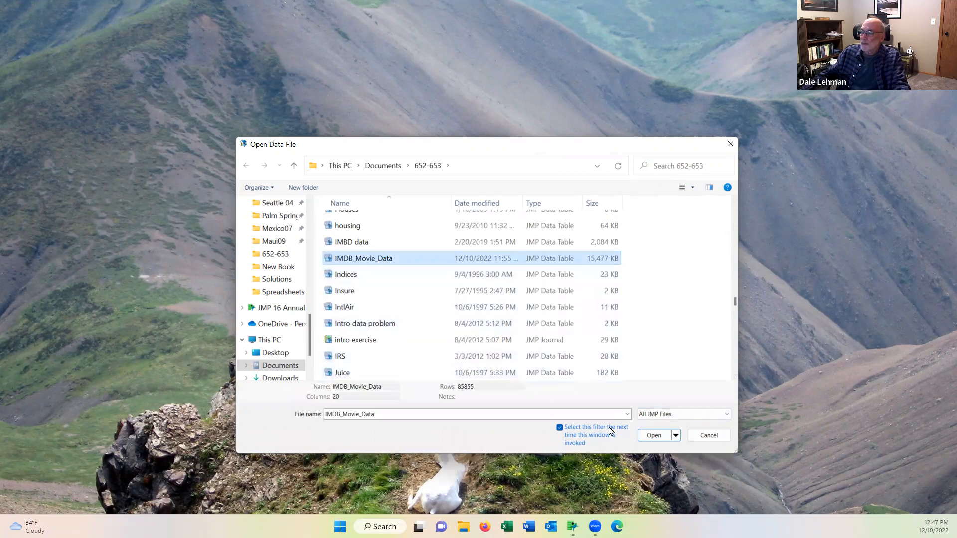
left_click(653, 436)
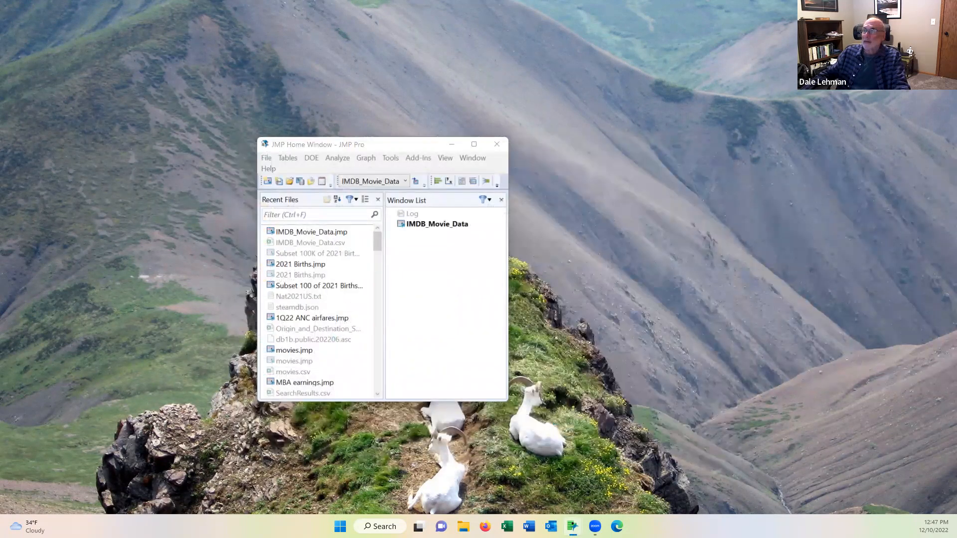
left_click(561, 36)
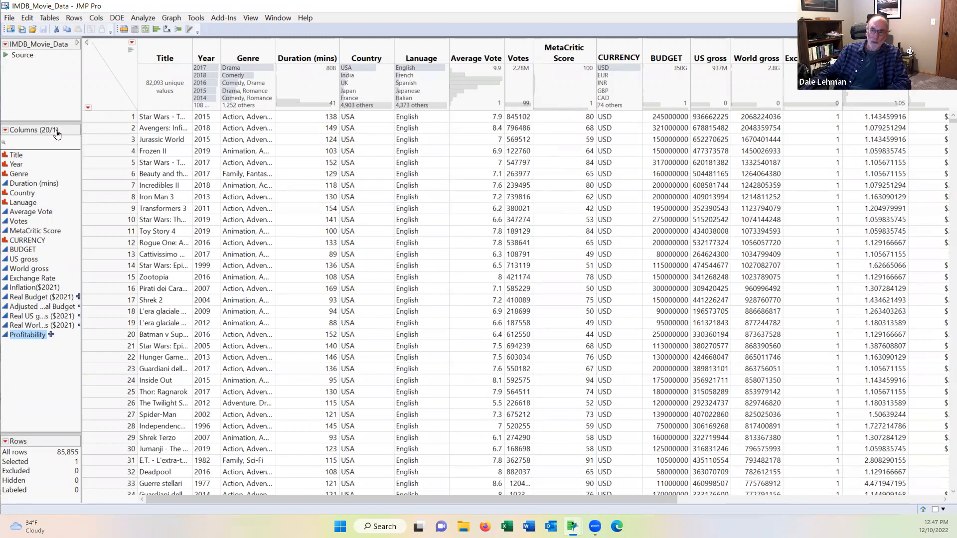
Step: Select the Genre and Country columns together and clear the column selection
left_click(112, 65)
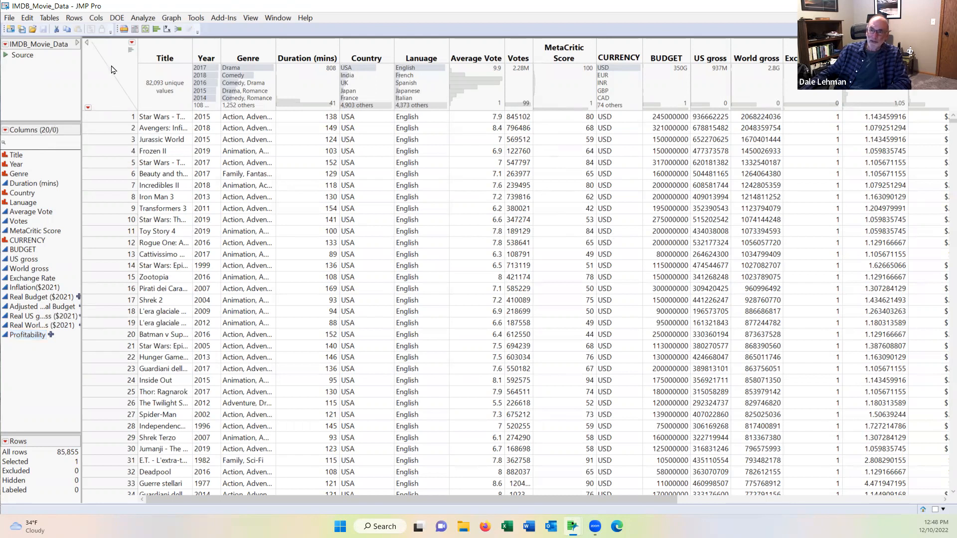
left_click(248, 47)
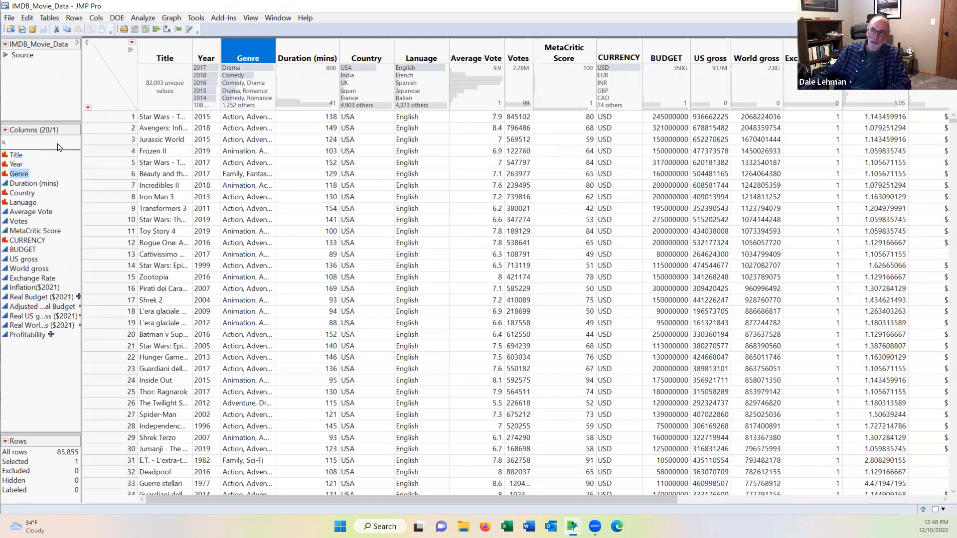
left_click(363, 49, "ctrl")
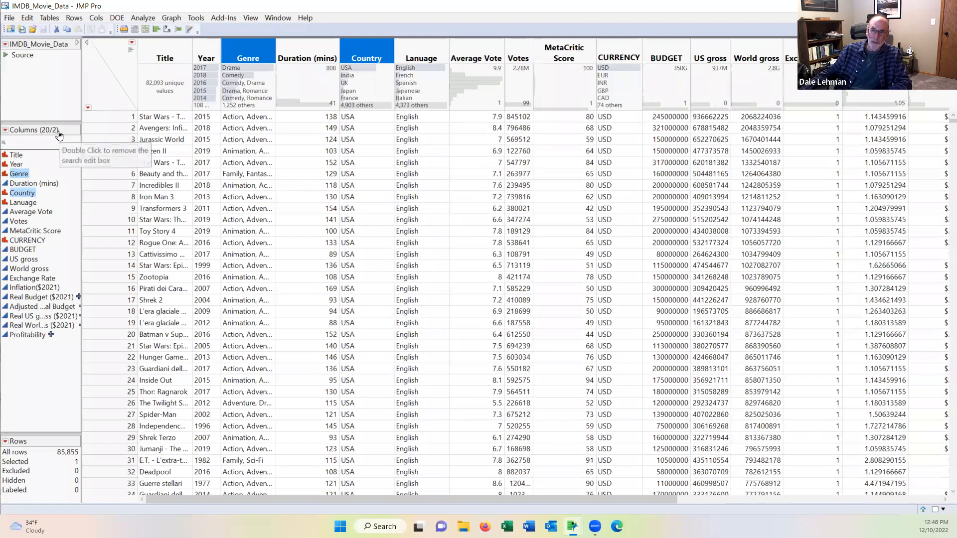
left_click(105, 59)
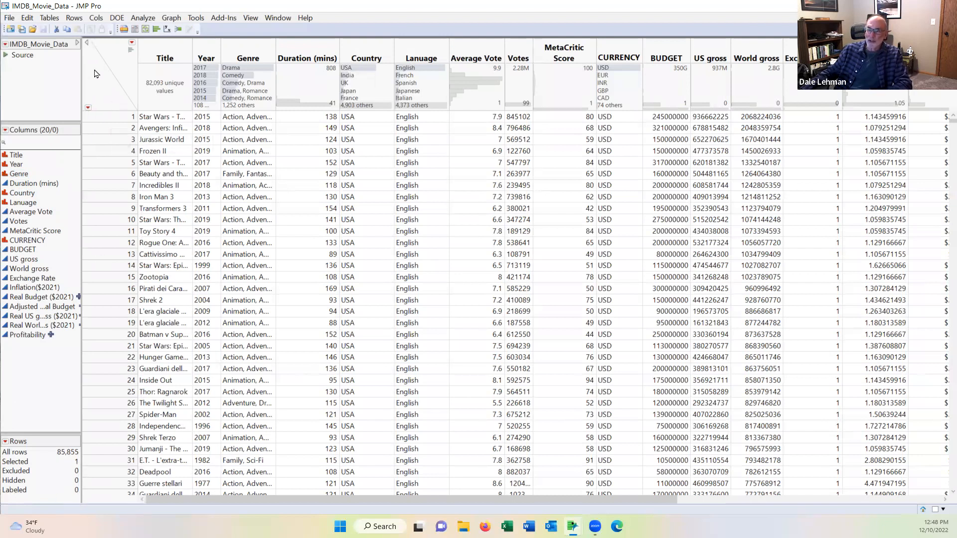
Step: Clear the remaining row selection and select the Average Vote value in row 4
left_click(97, 80)
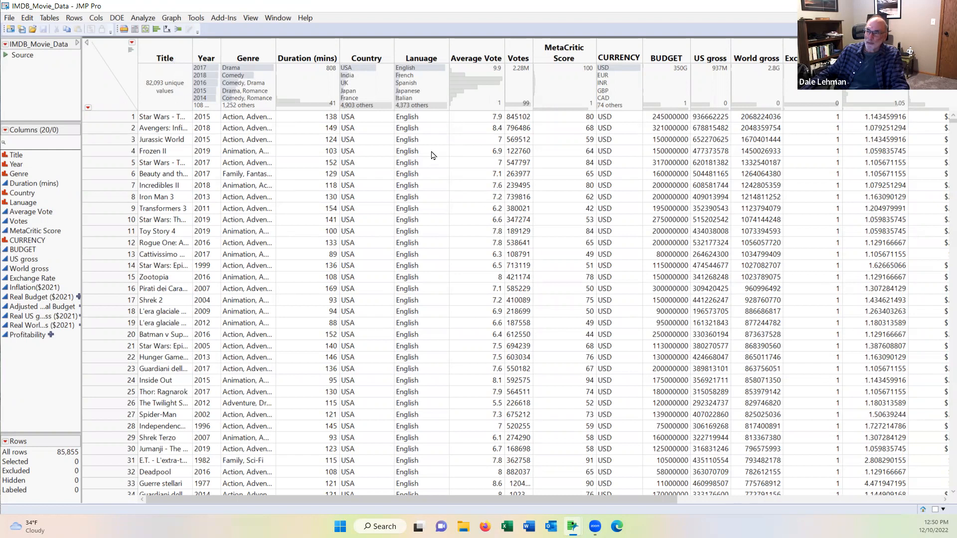
left_click(489, 155)
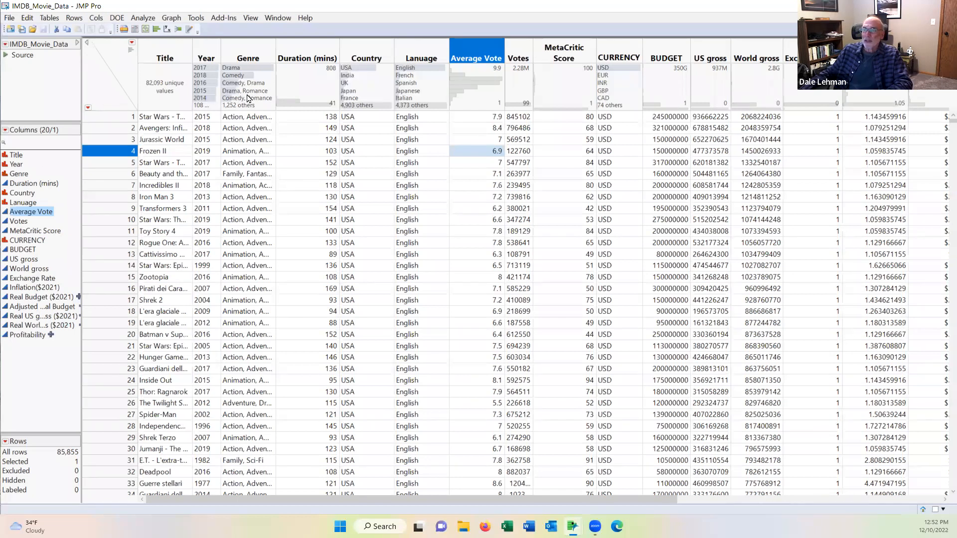
Step: Open the preferences and review the default options of the Distribution platform
left_click(9, 21)
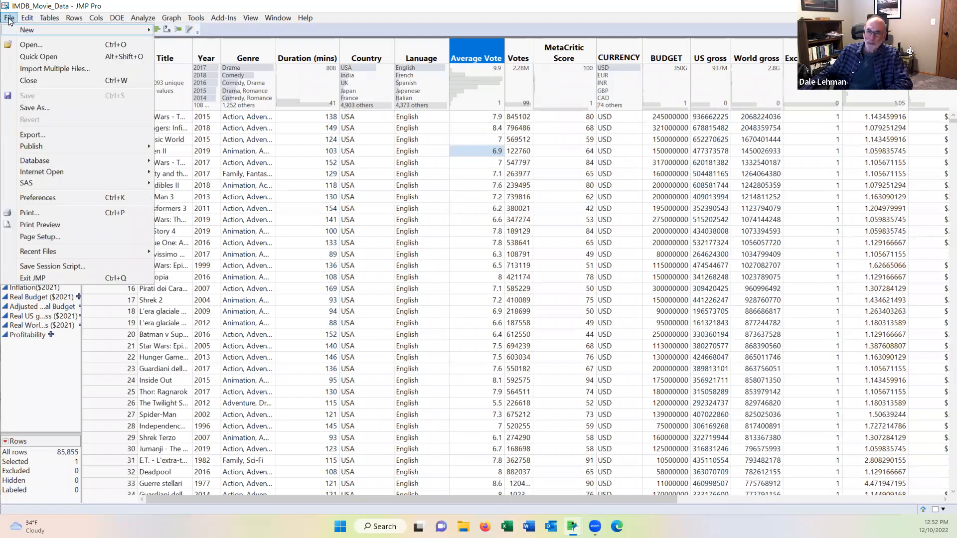
left_click(36, 199)
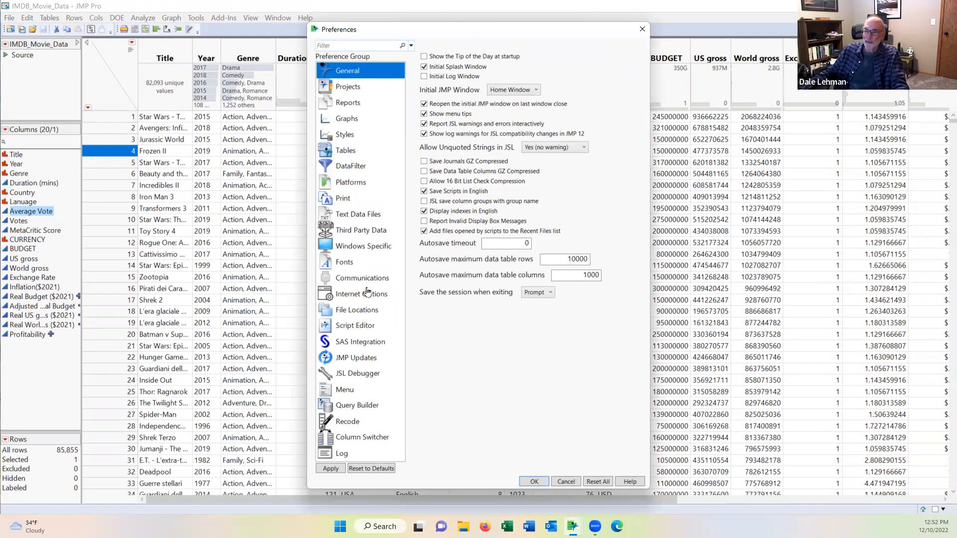
left_click(350, 186)
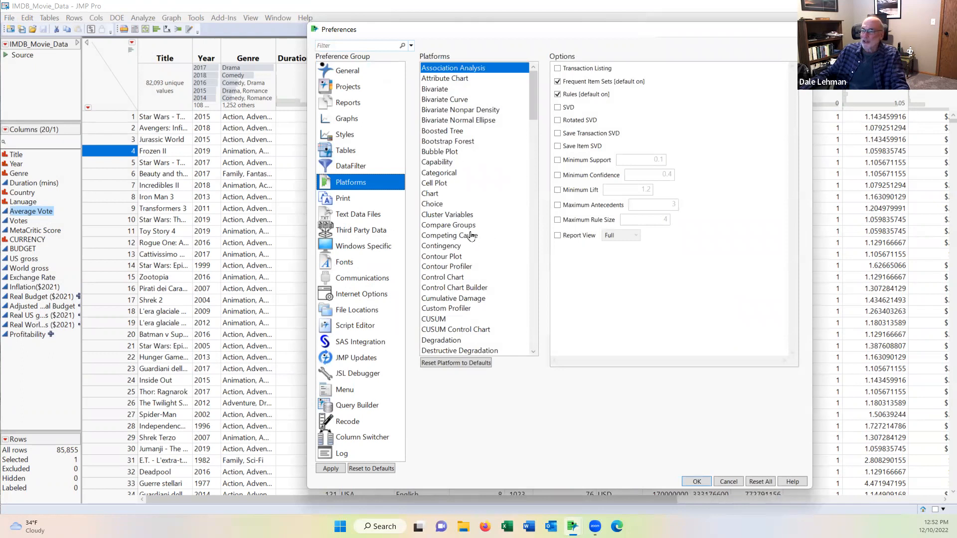
scroll(473, 262, "down", 1)
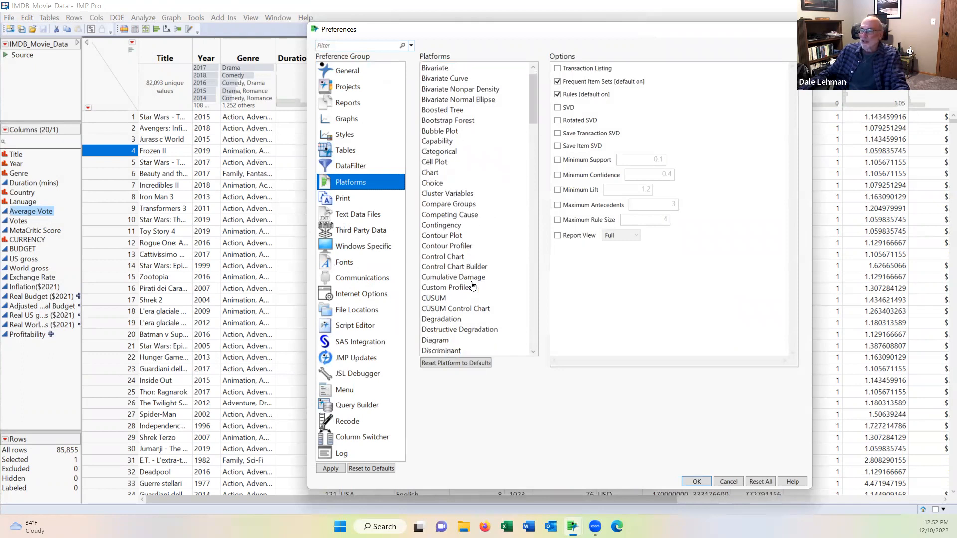
scroll(472, 285, "down", 1)
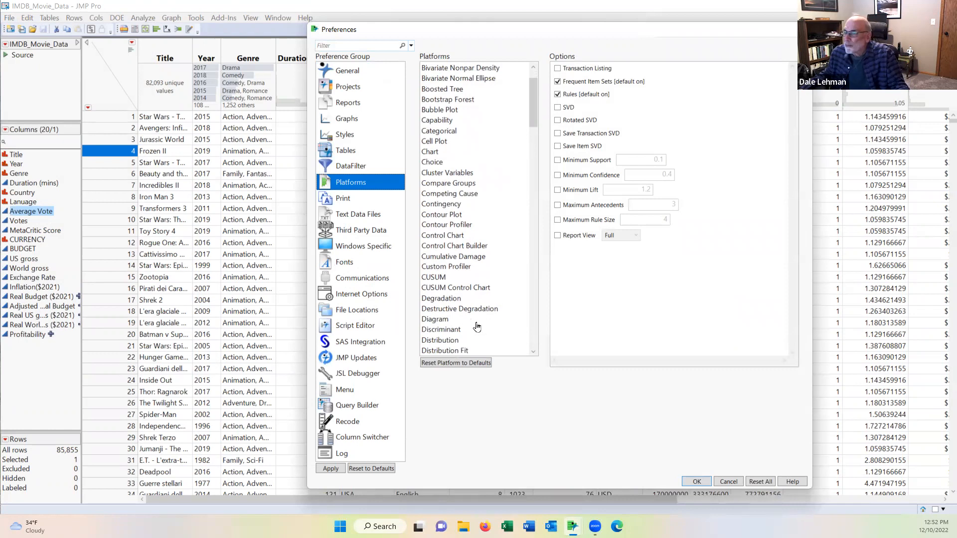
left_click(459, 341)
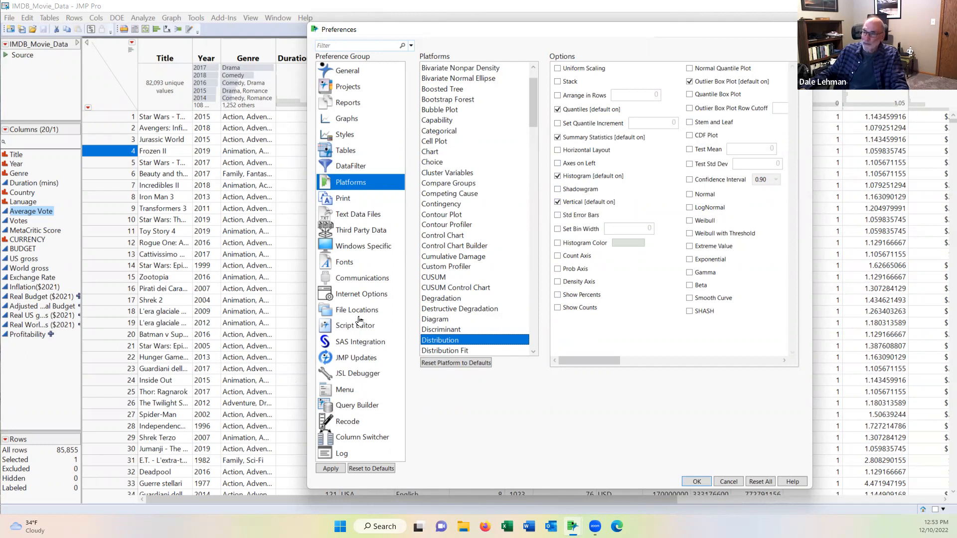
Step: In the Windows Specific preferences, set auto-hiding of the menu and toolbars to Never
left_click(349, 245)
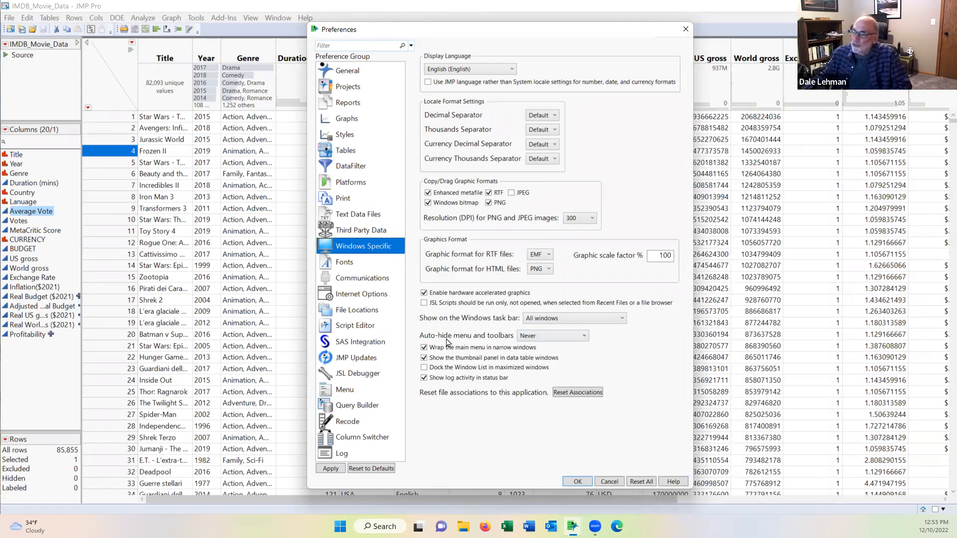
left_click(581, 336)
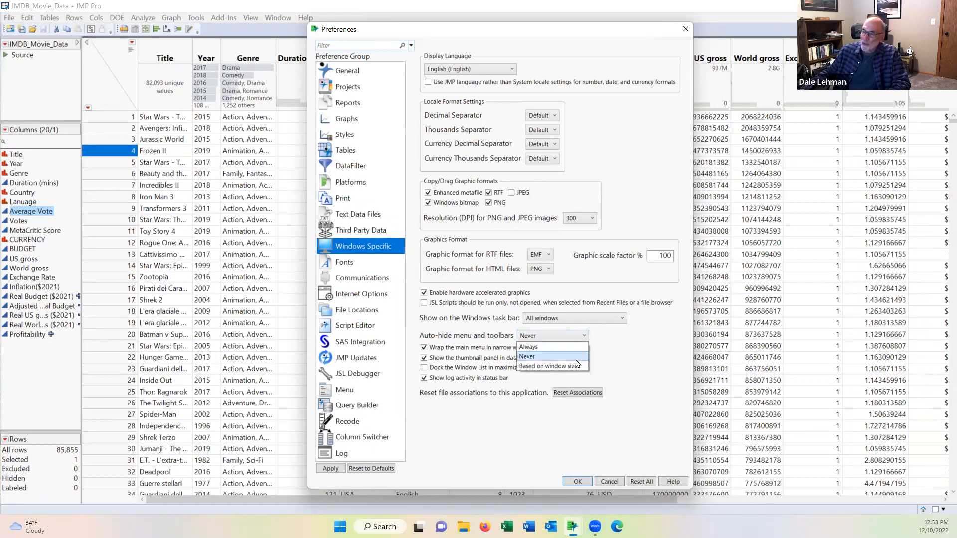
left_click(549, 358)
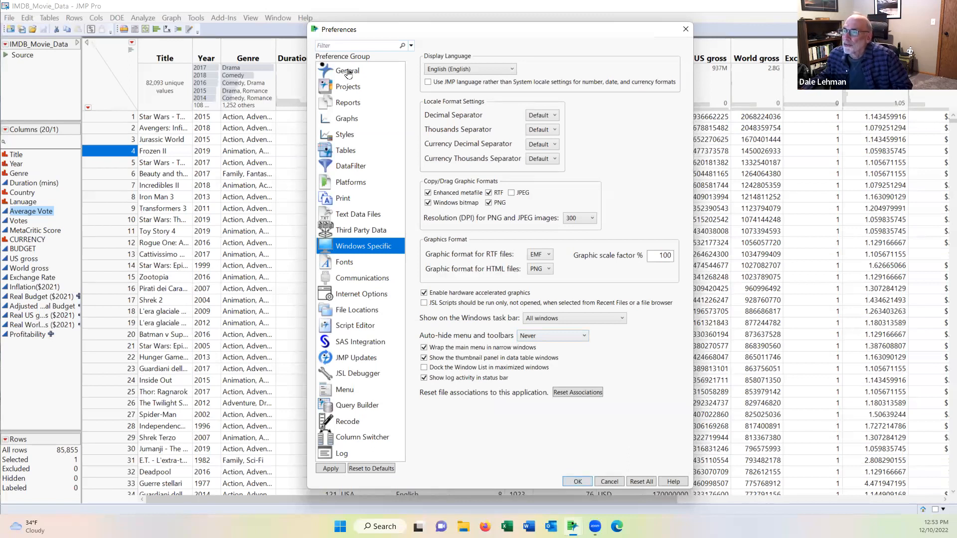
Step: Review the Tables preferences, including the header summary graphs, and accept the preference settings
left_click(358, 149)
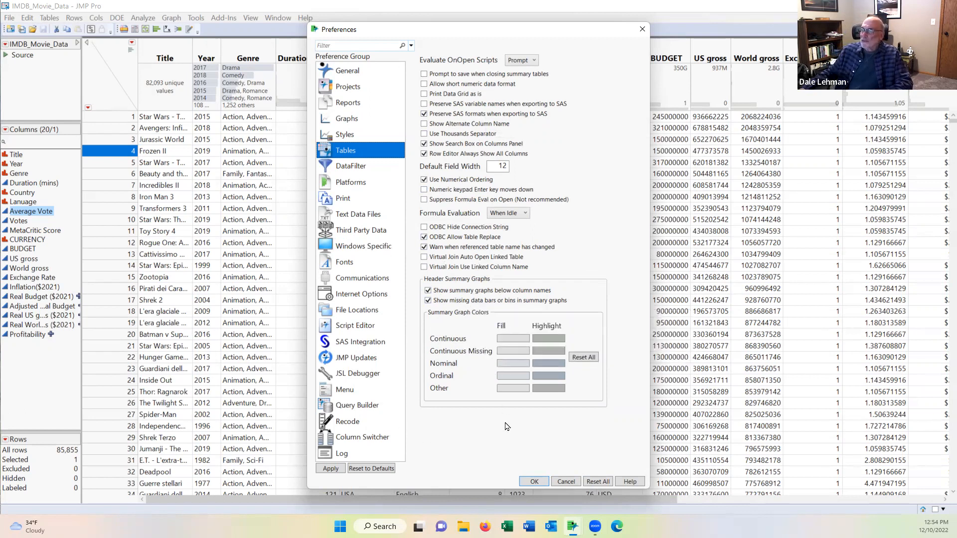
left_click(540, 481)
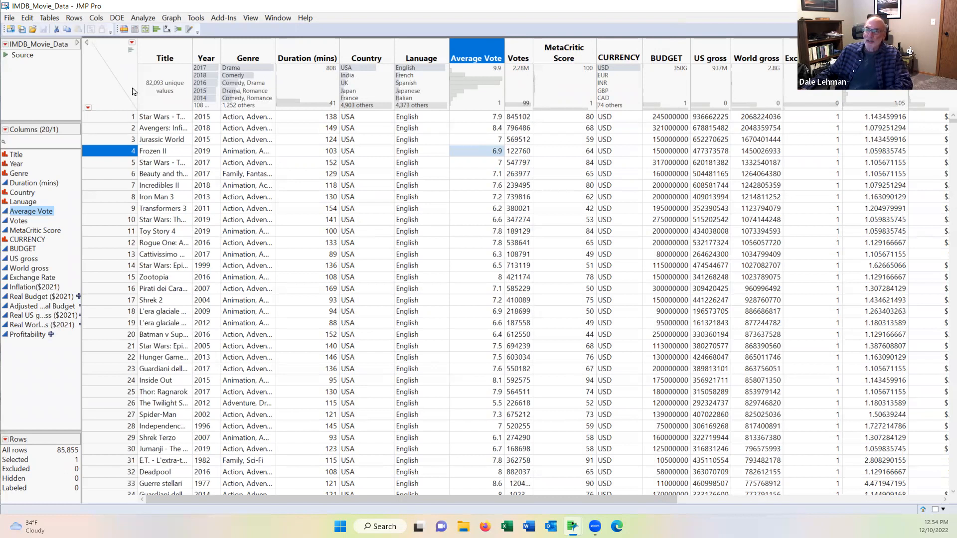
Step: Hide the summary graphs below the column names and show them again
left_click(130, 53)
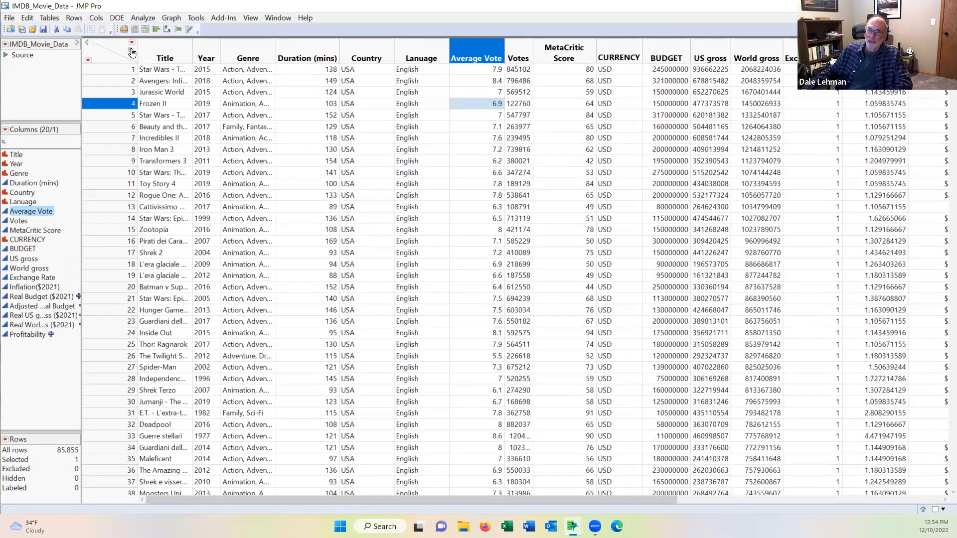
left_click(131, 52)
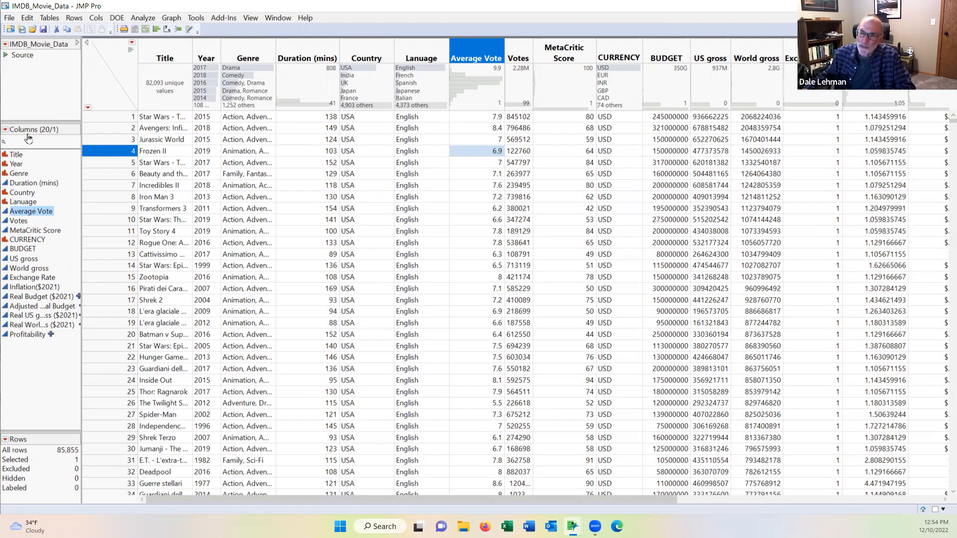
Step: Check the modeling types offered for the Title and Votes columns, leaving both unchanged
left_click(5, 157)
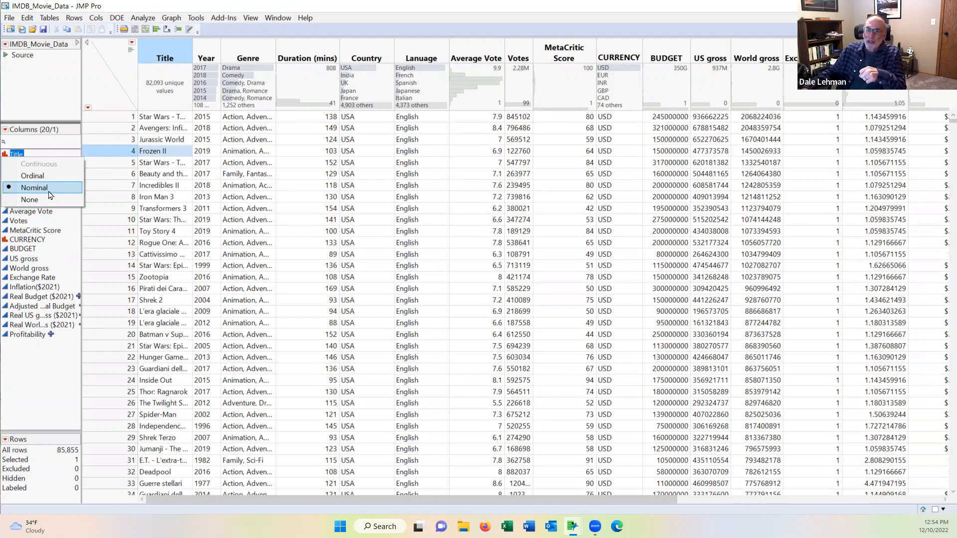
left_click(7, 223)
left_click(6, 222)
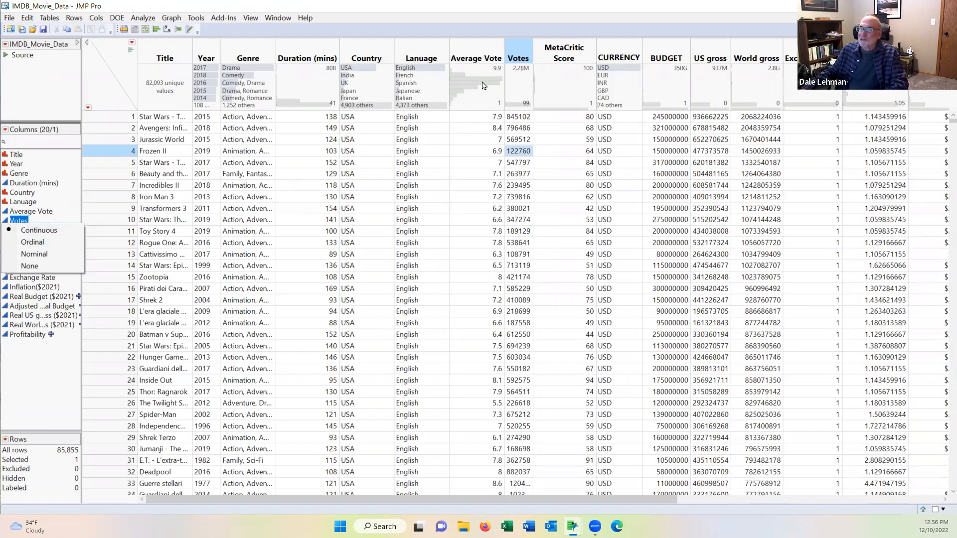
left_click(519, 48)
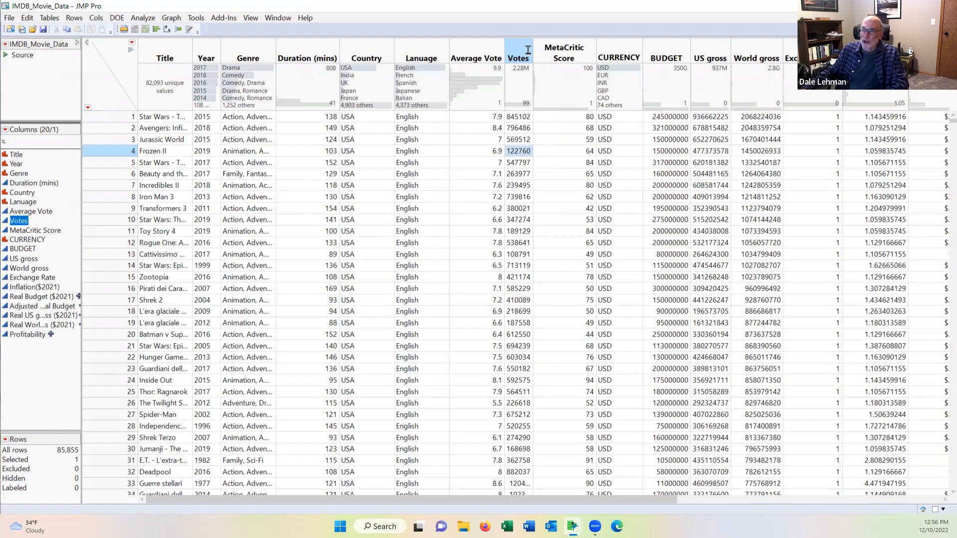
Step: Switch the Votes column's modeling type to Nominal, and return it to Continuous
left_click(7, 223)
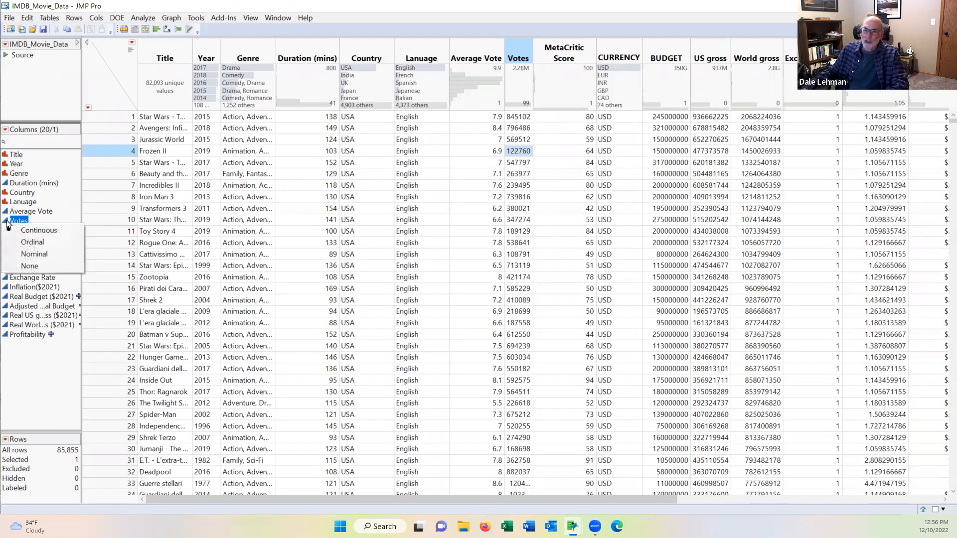
left_click(11, 255)
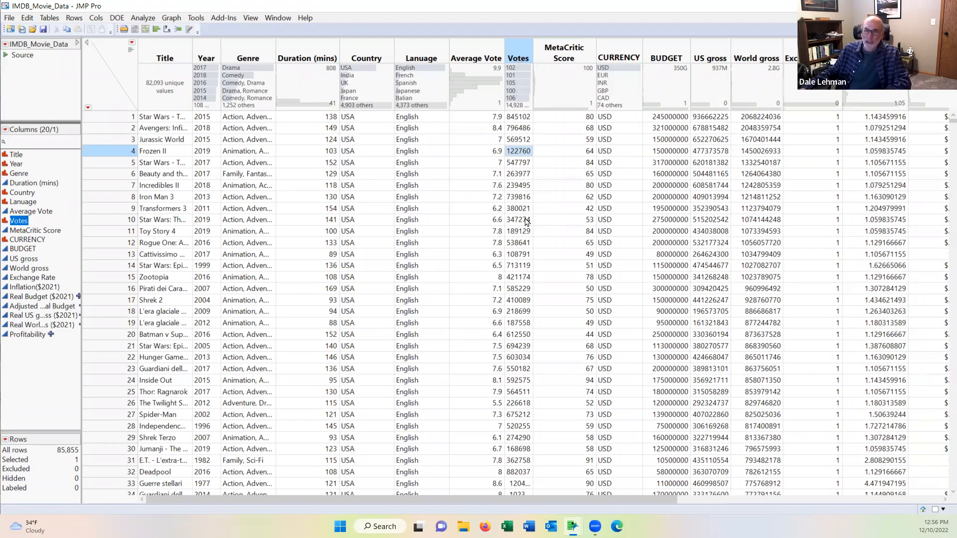
left_click(5, 222)
left_click(39, 230)
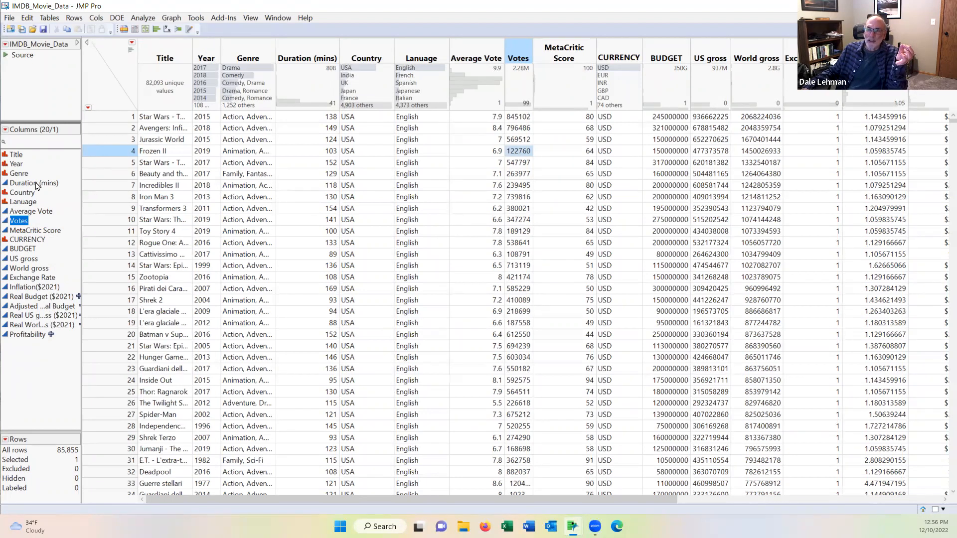
Step: In the Year column's info, set the data type to Numeric and the modeling type to Continuous, and accept the changes
left_click(8, 166)
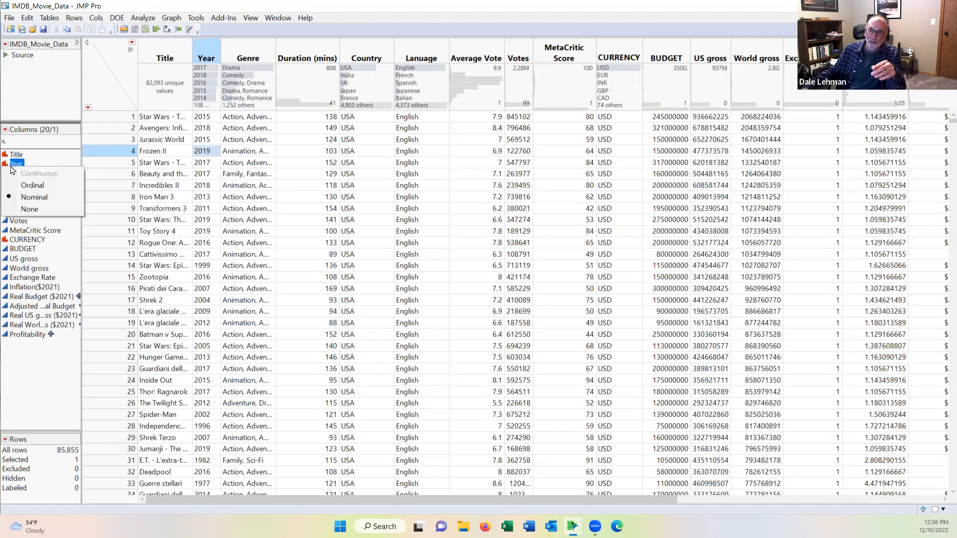
left_click(210, 51)
right_click(207, 45)
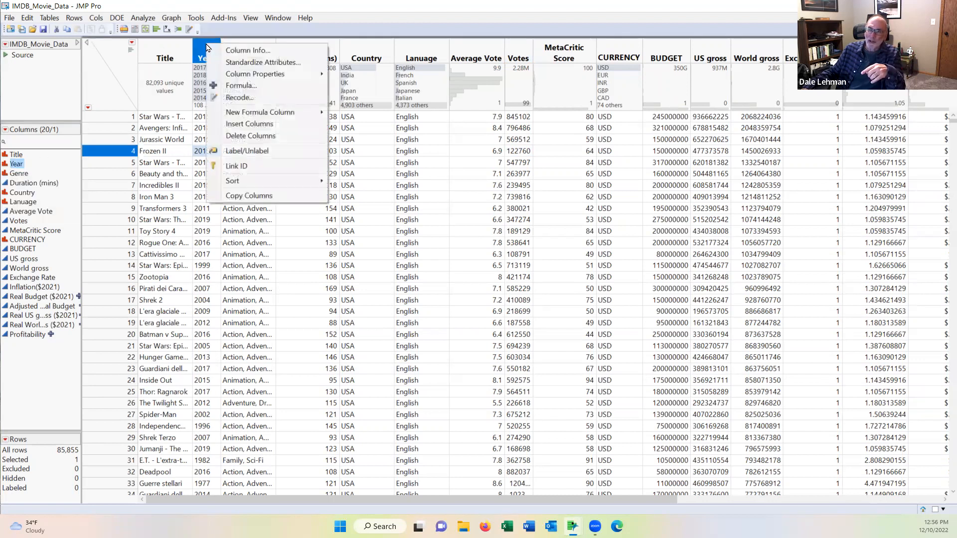
left_click(248, 50)
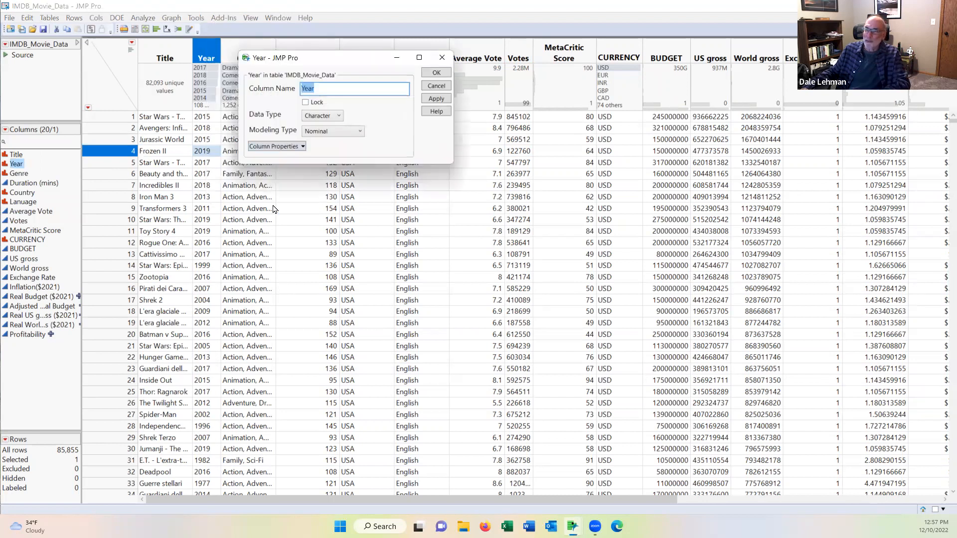
left_click(334, 117)
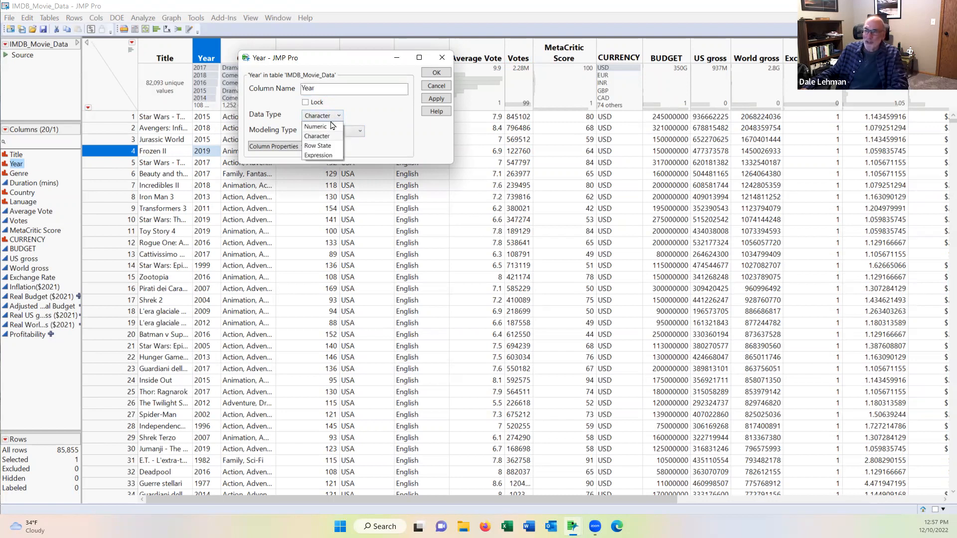
left_click(326, 129)
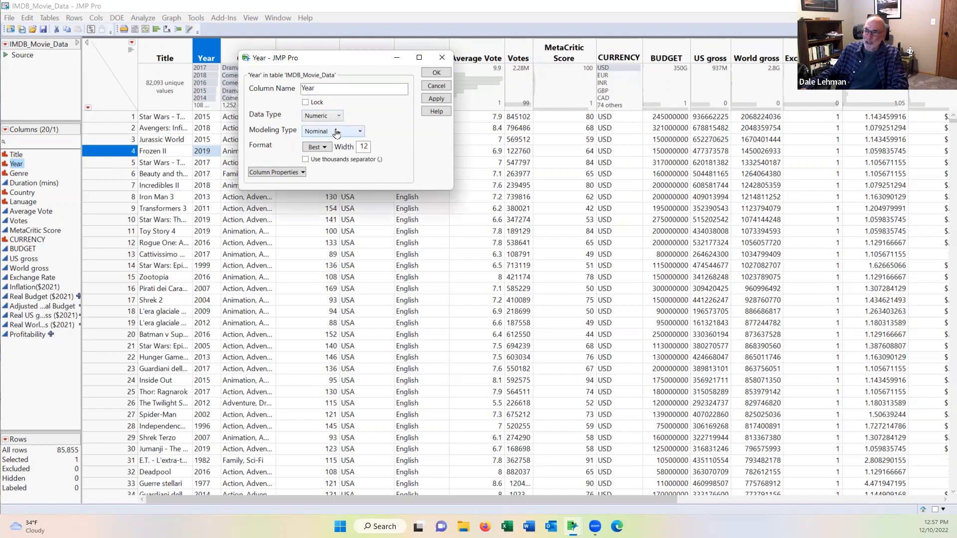
left_click(334, 131)
left_click(335, 142)
left_click(431, 100)
left_click(436, 73)
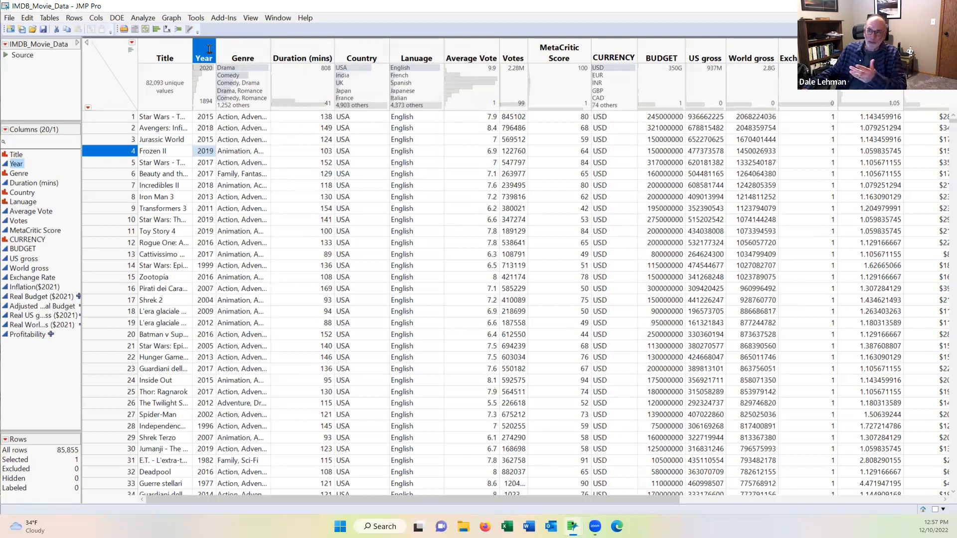
Step: Set the Year column's modeling type back to Nominal from the column list
left_click(5, 165)
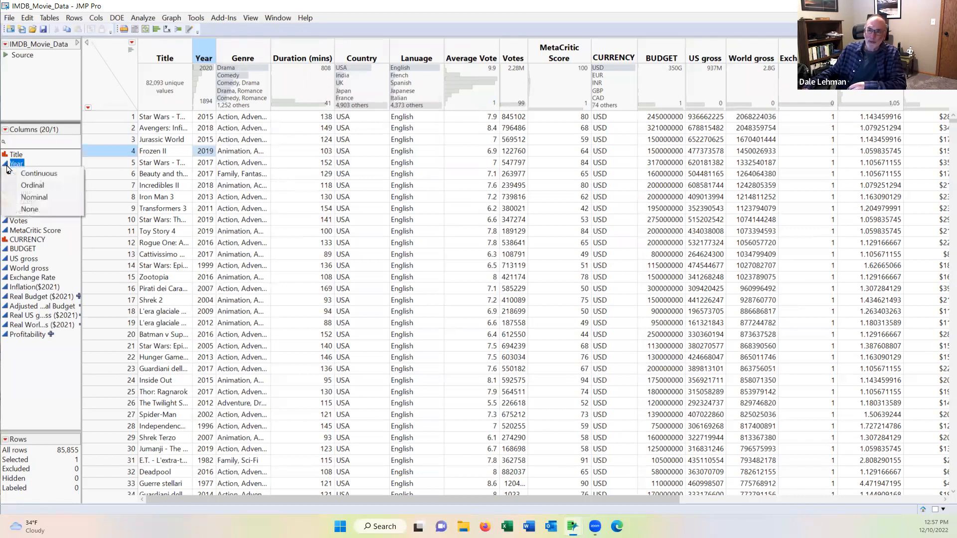
left_click(18, 197)
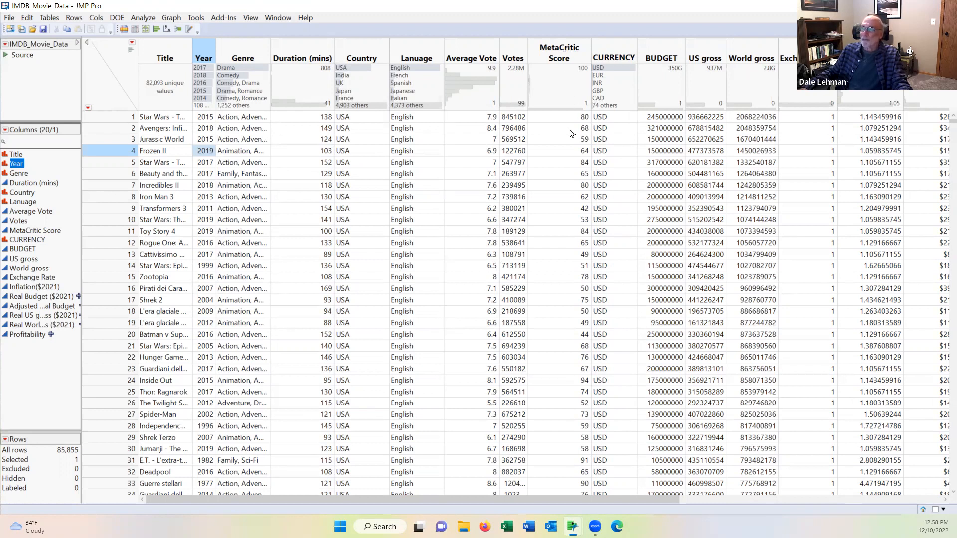
Step: Select the adjacent columns from CURRENCY through Inflation($2021) in the data table
left_click(619, 52)
left_click(668, 50, "shift")
left_click_drag(669, 50, 869, 48)
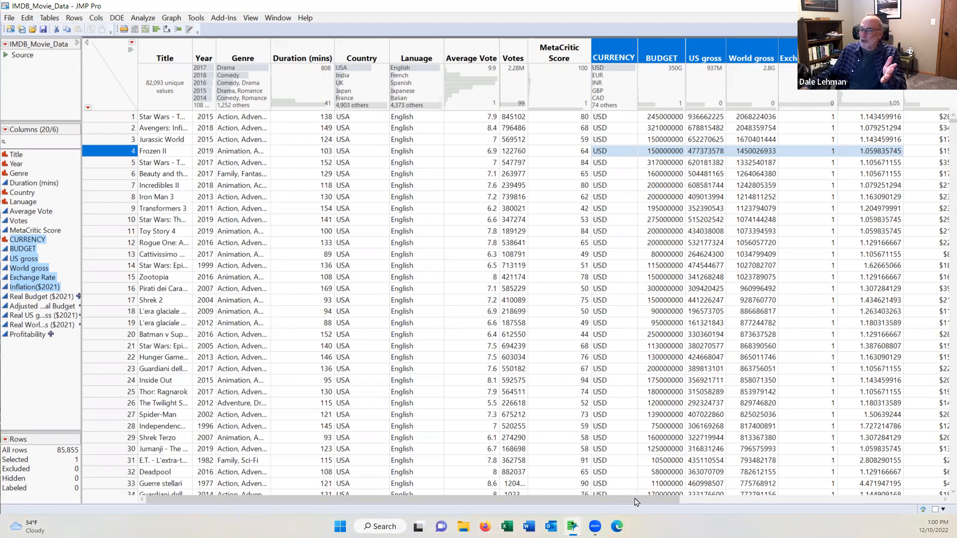
left_click_drag(635, 505, 697, 507)
left_click_drag(801, 522, 868, 501)
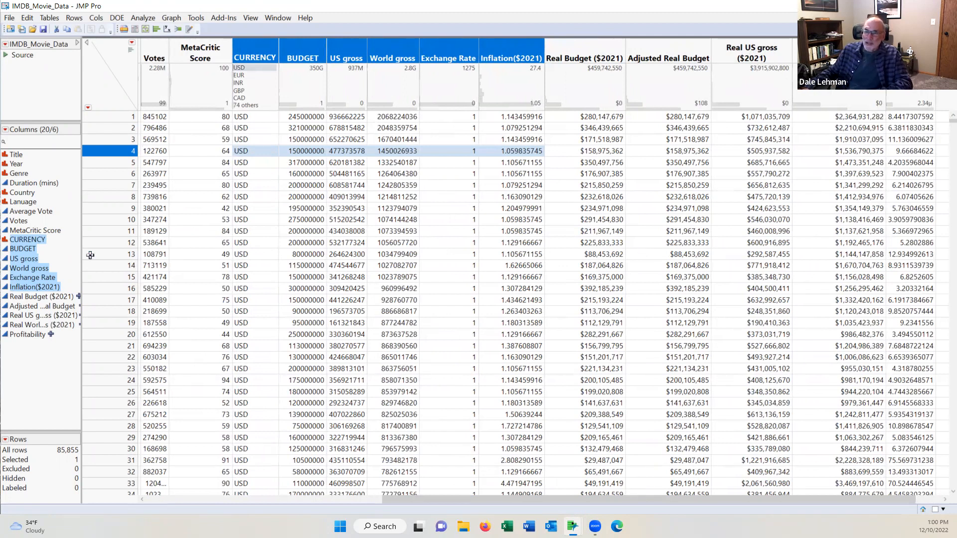
Step: Widen the column list to fit the full names, and review the formulas of Real Budget ($2021) and Adjusted Real Budget
left_click_drag(80, 251, 114, 251)
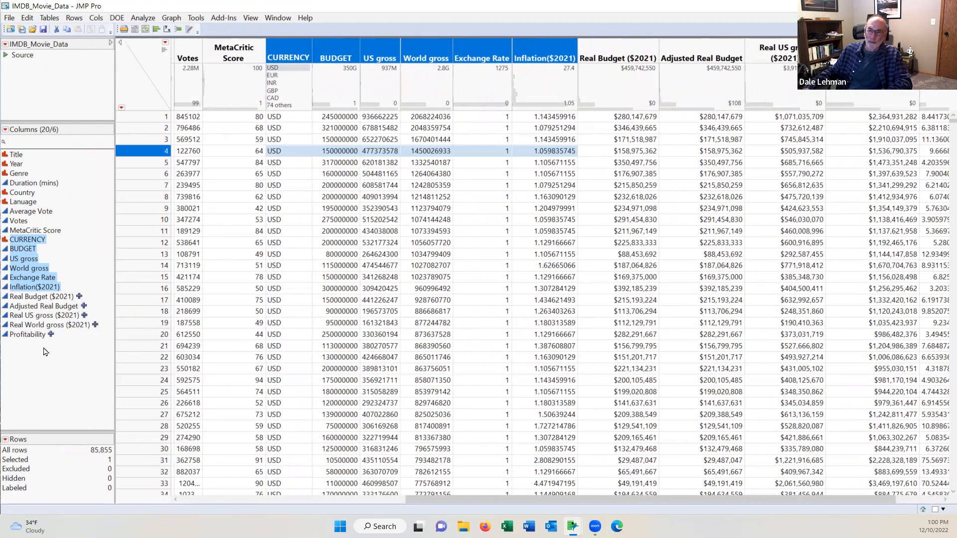
left_click(78, 297)
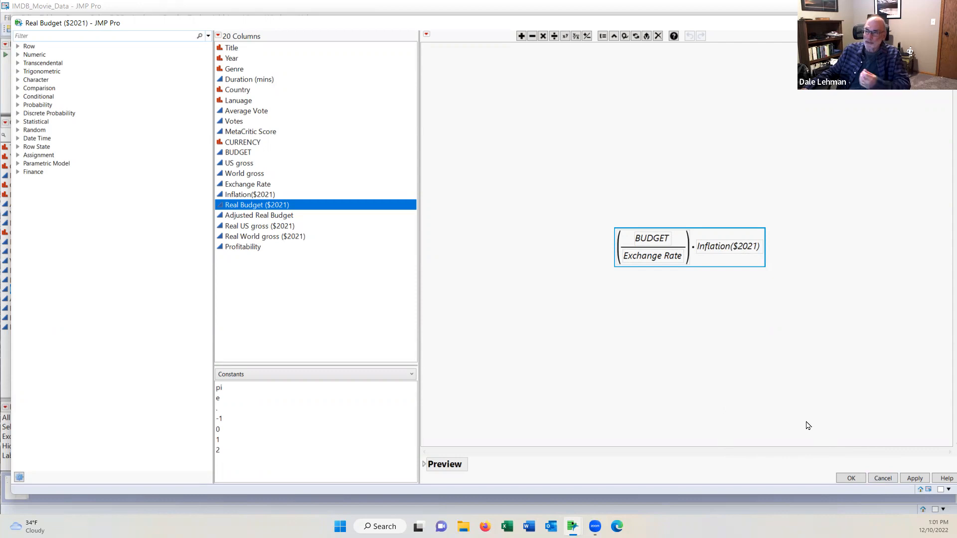
left_click(851, 478)
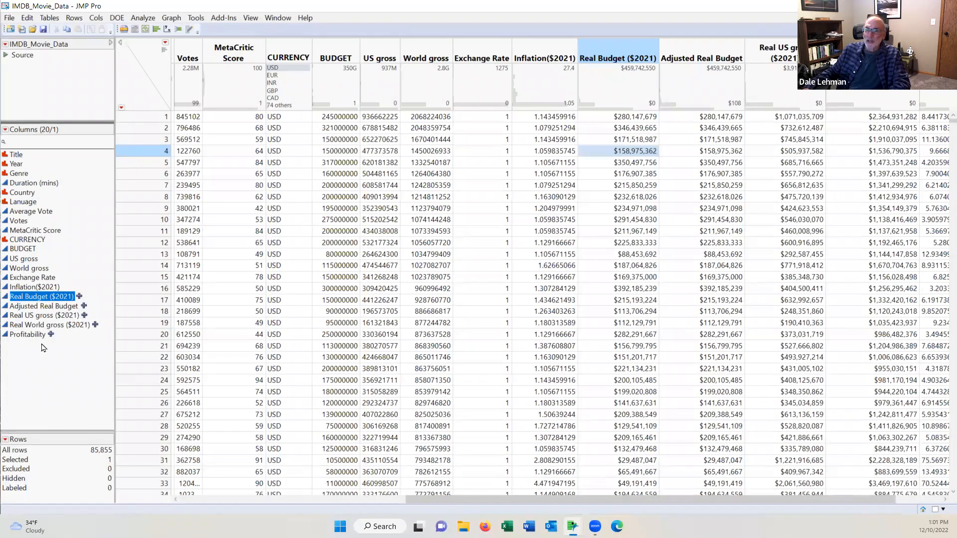
left_click(85, 306)
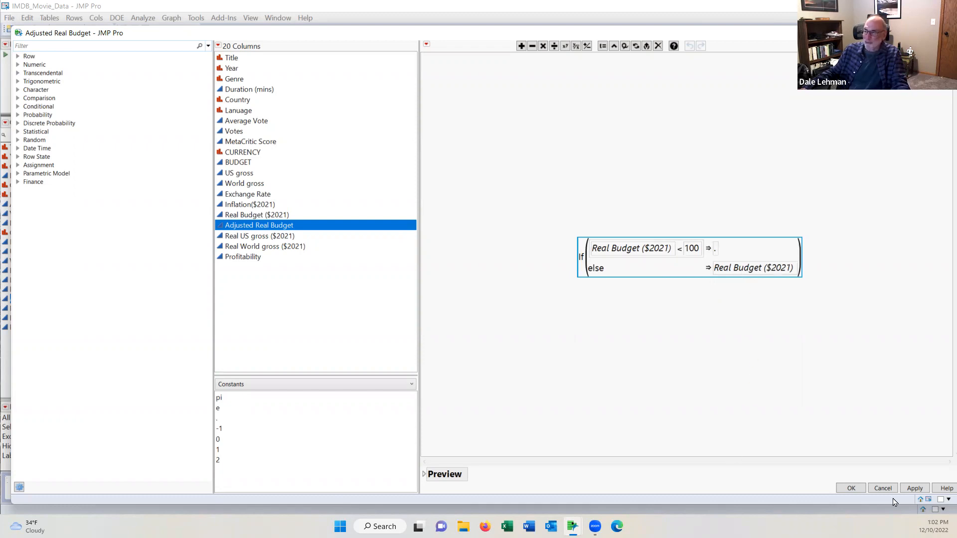
left_click(851, 487)
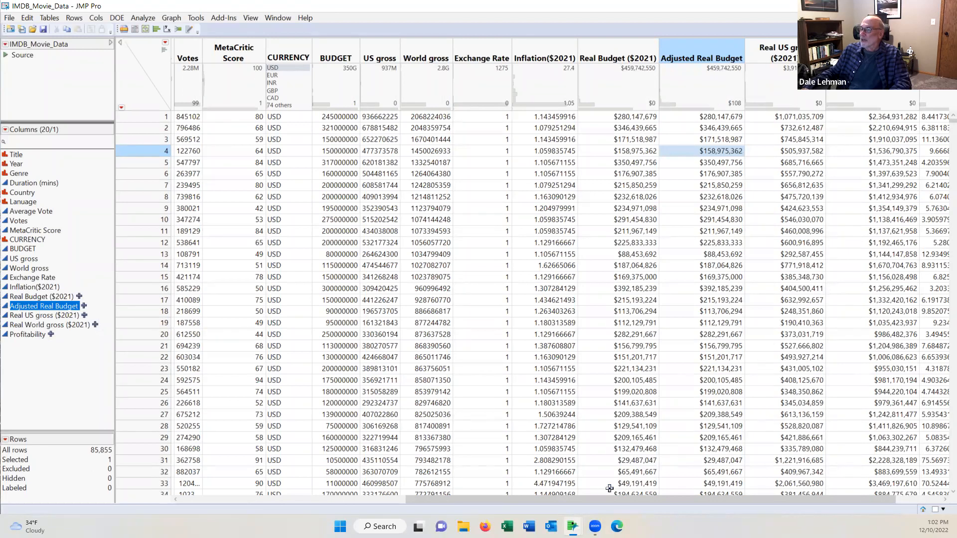
Step: Review the formulas behind the Profitability and Real World gross ($2021) columns without editing them
left_click_drag(605, 502, 649, 502)
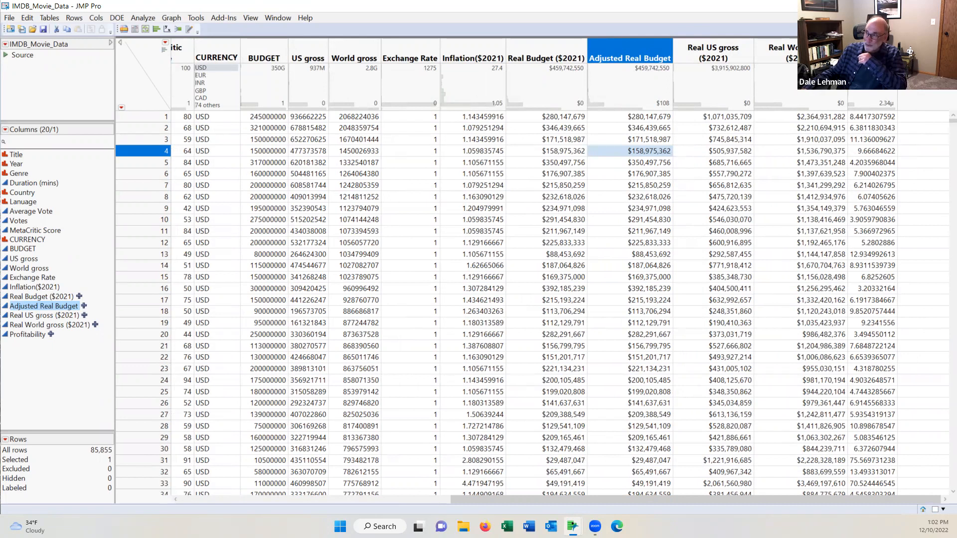
left_click(875, 47)
right_click(876, 46)
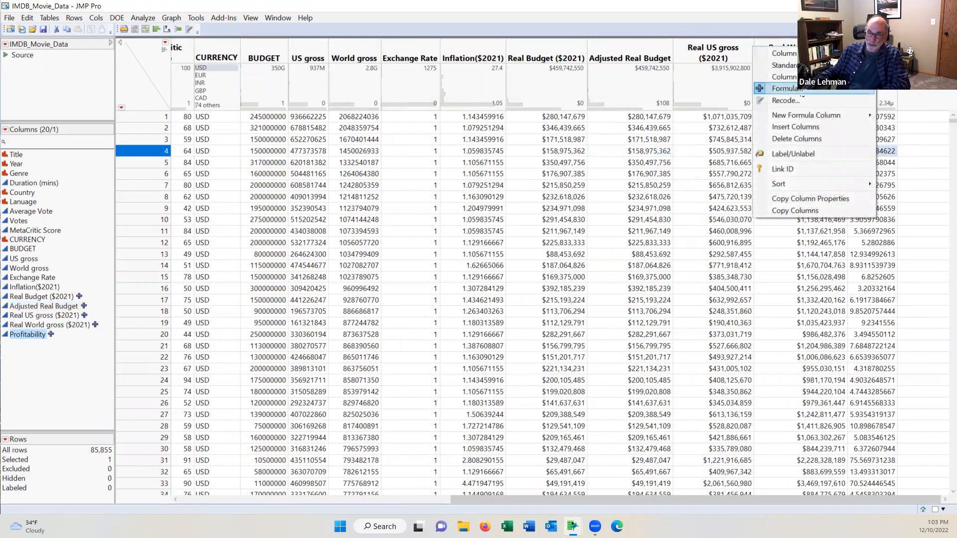
left_click(775, 89)
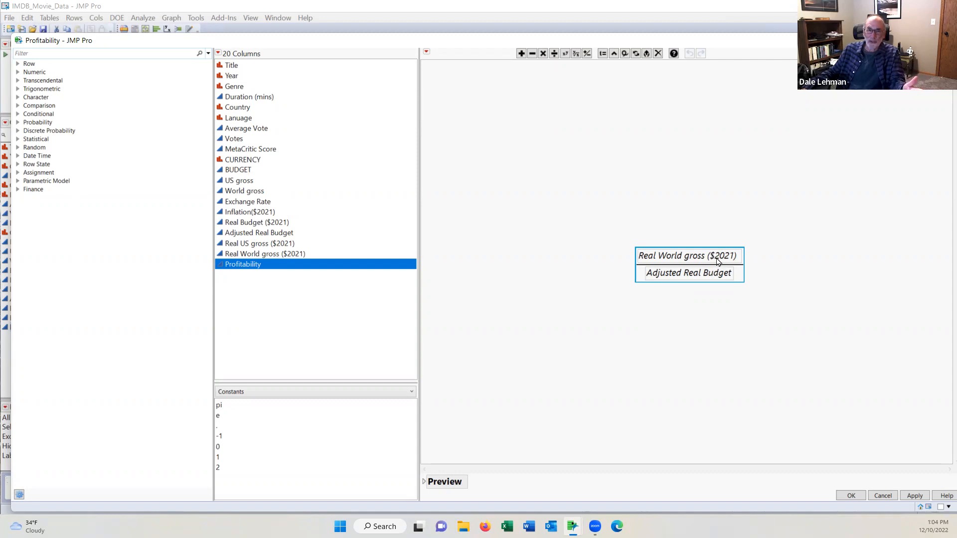
left_click(851, 499)
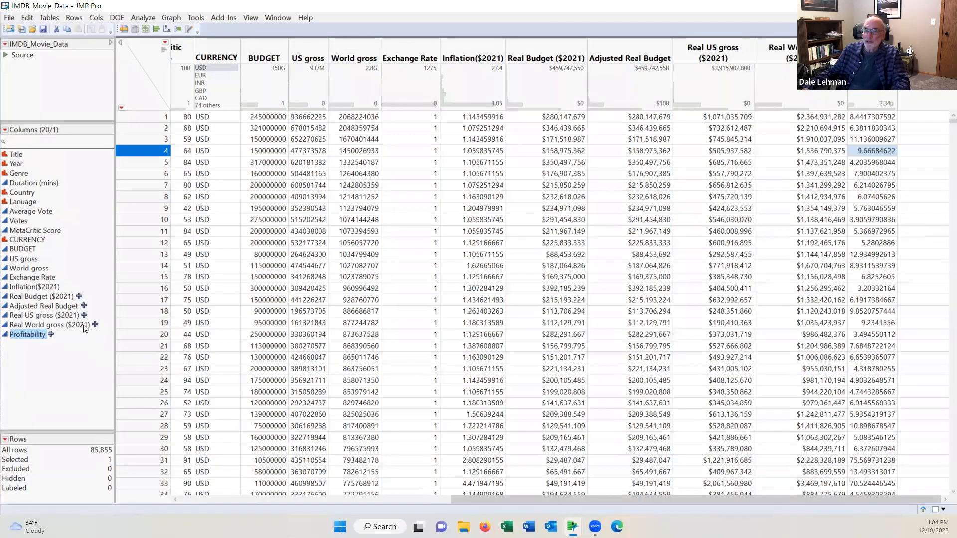
left_click(95, 325)
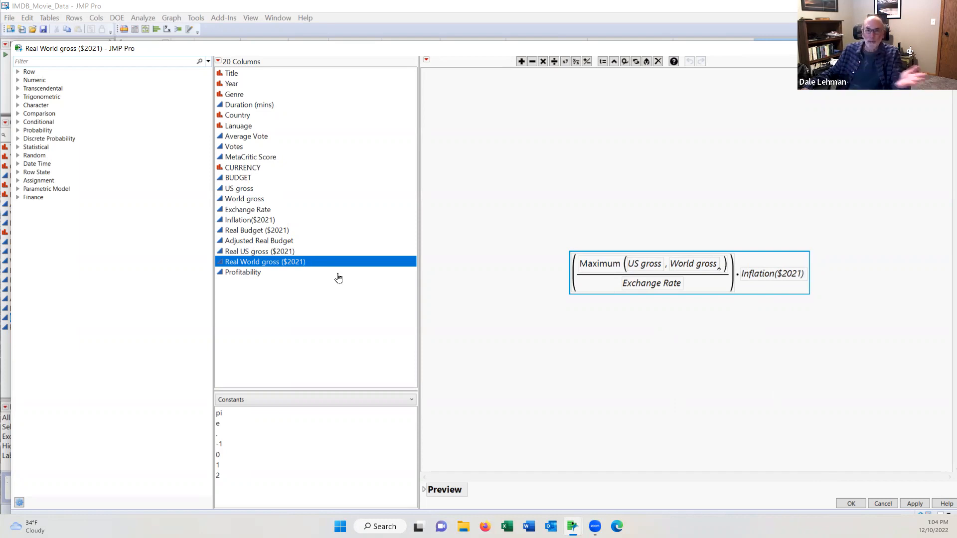
left_click(848, 504)
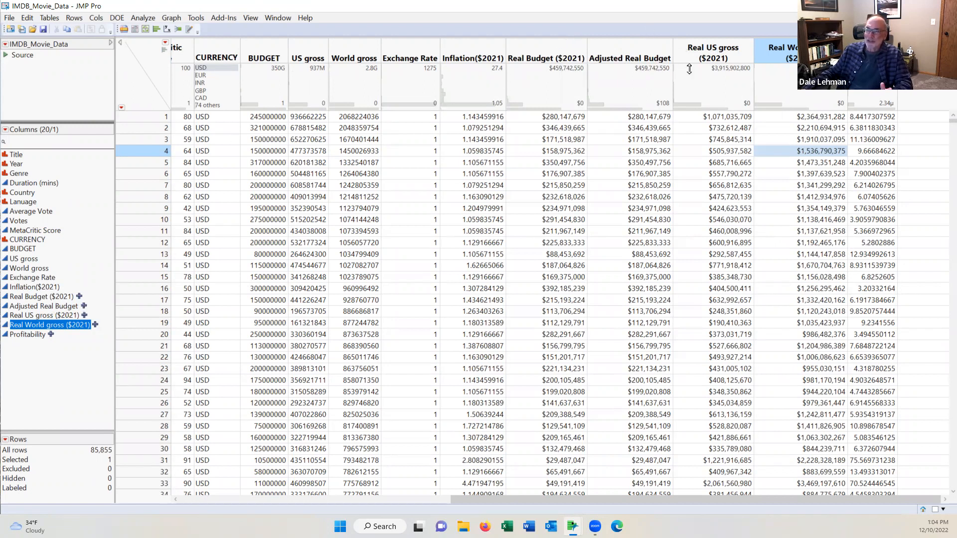
Step: Select the Genre column and widen it so that more of each movie's genre text fits
left_click_drag(675, 499, 376, 513)
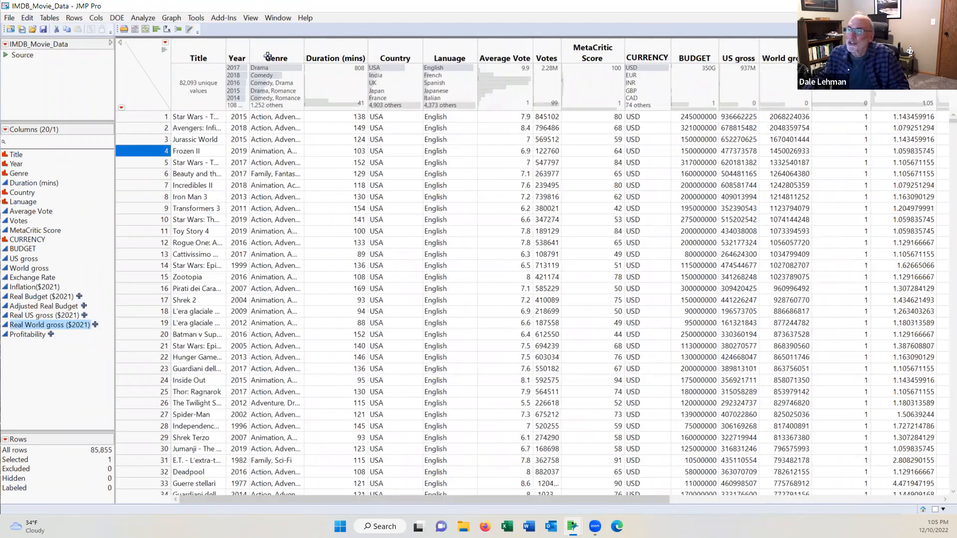
left_click(281, 46)
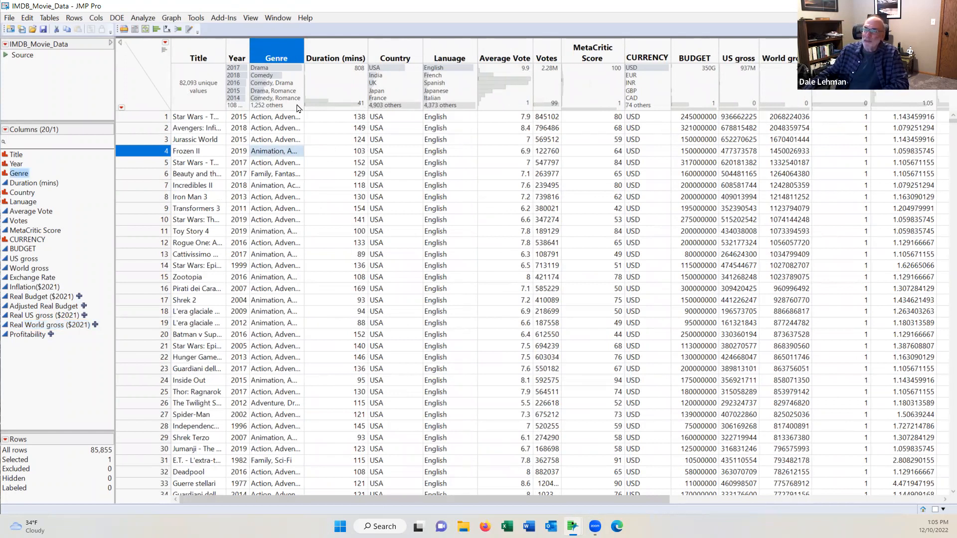
left_click_drag(306, 49, 339, 50)
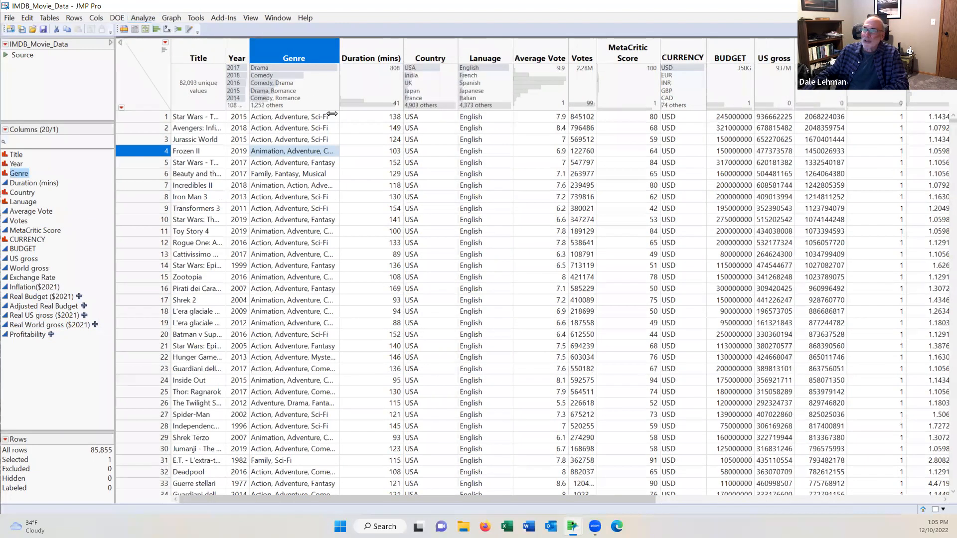
Step: Create a Distribution report with Genre as the Y column
left_click(134, 18)
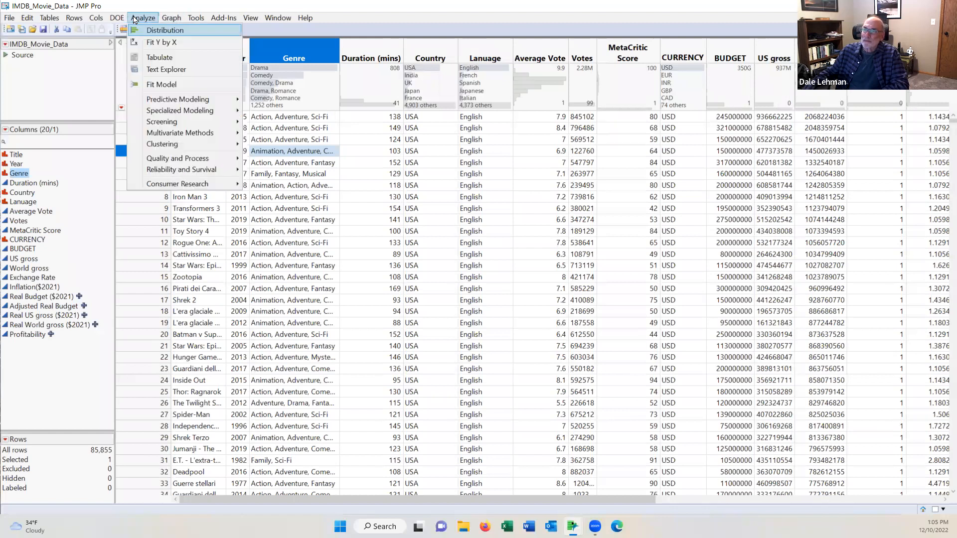
left_click(165, 31)
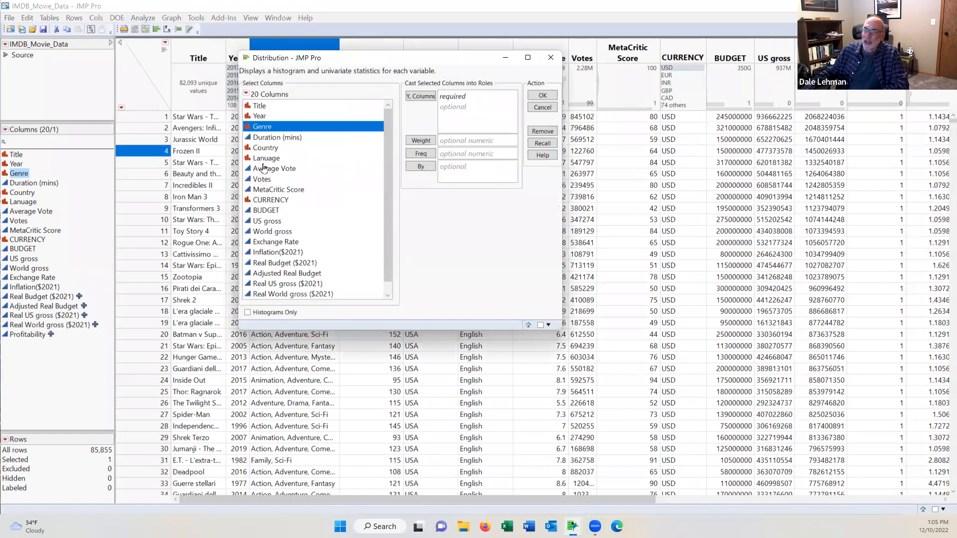
left_click(420, 97)
left_click(544, 95)
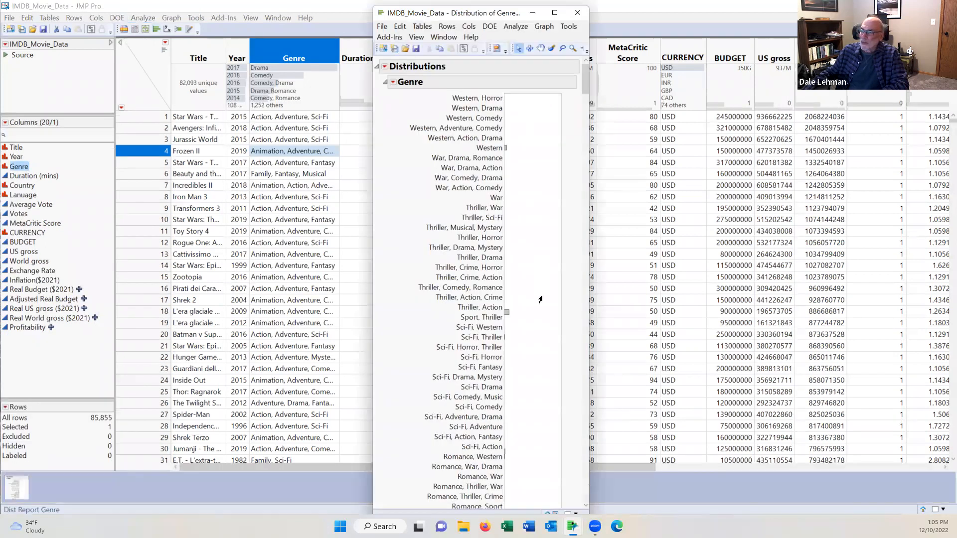
Step: Look through the bars of the Genre distribution chart and check the count behind the Horror bar
scroll(535, 297, "down", 12)
scroll(536, 297, "down", 14)
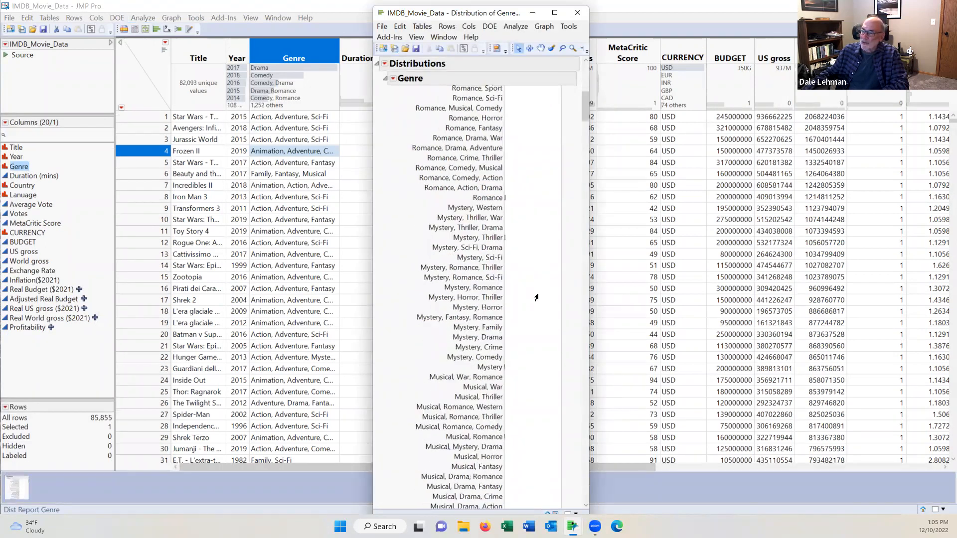
scroll(536, 297, "down", 3)
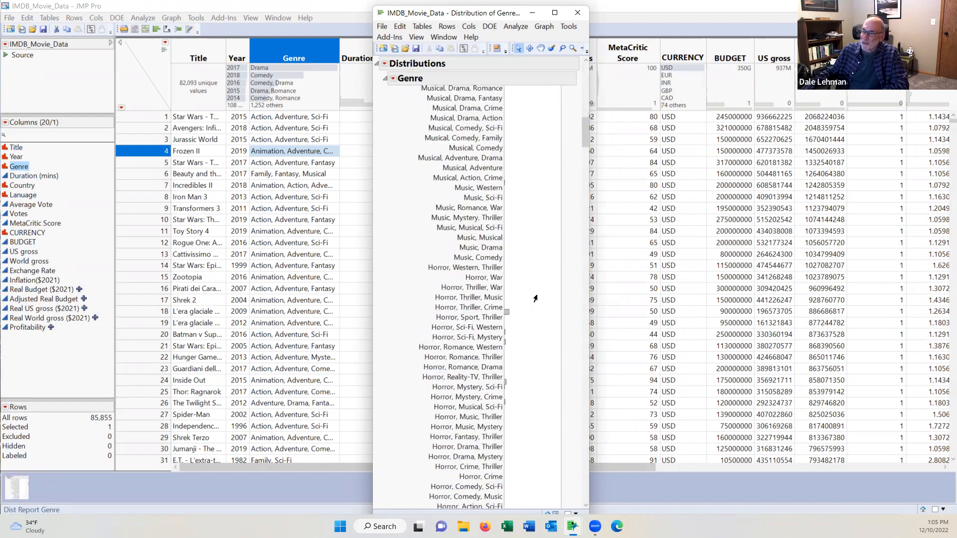
scroll(512, 338, "down", 2)
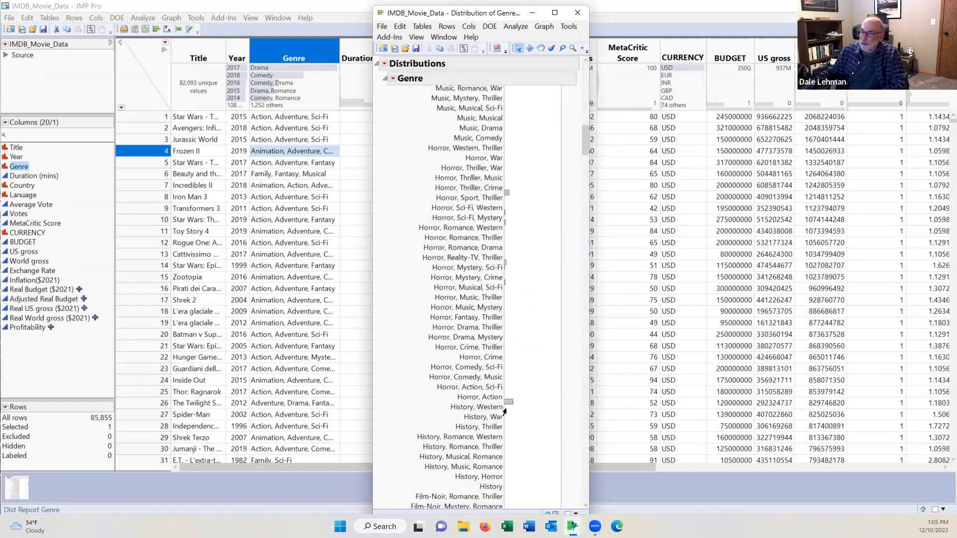
mouse_move(506, 406)
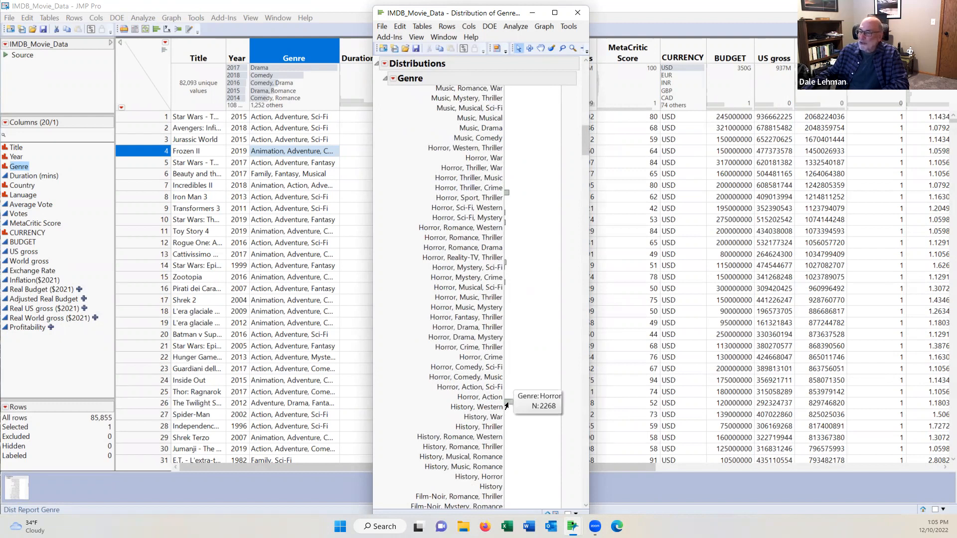
scroll(506, 406, "down", 9)
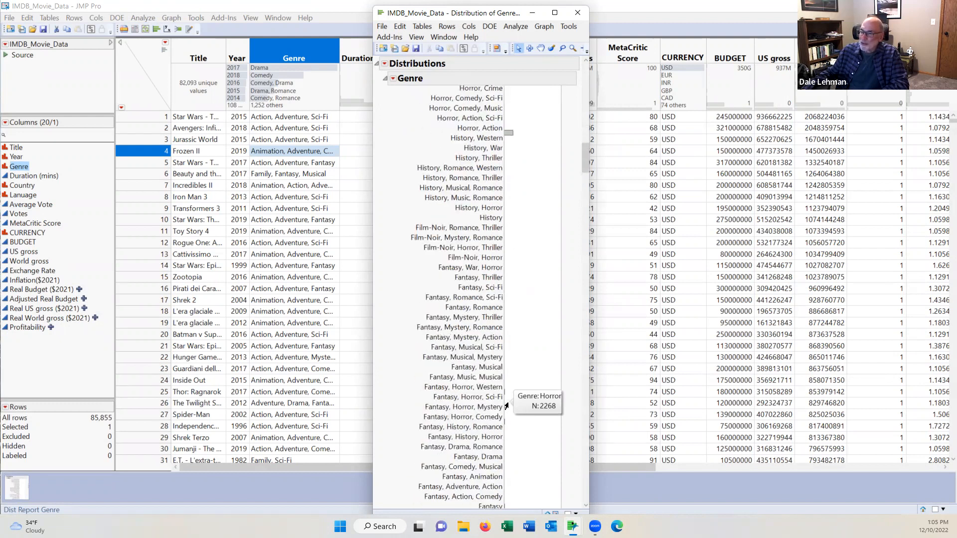
scroll(488, 437, "down", 1)
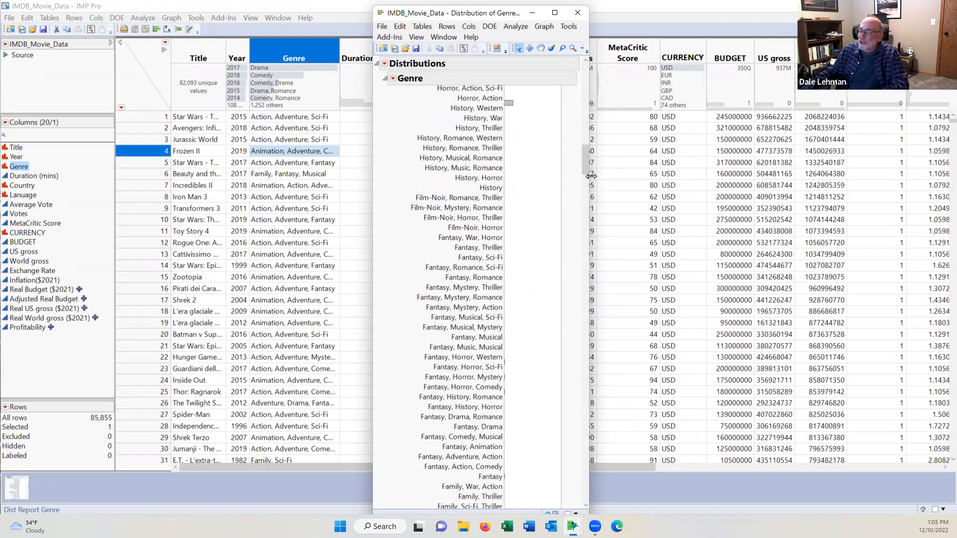
Step: Review the genre combinations and their counts in the Frequencies table, and close the Distribution report
left_click_drag(585, 165, 576, 499)
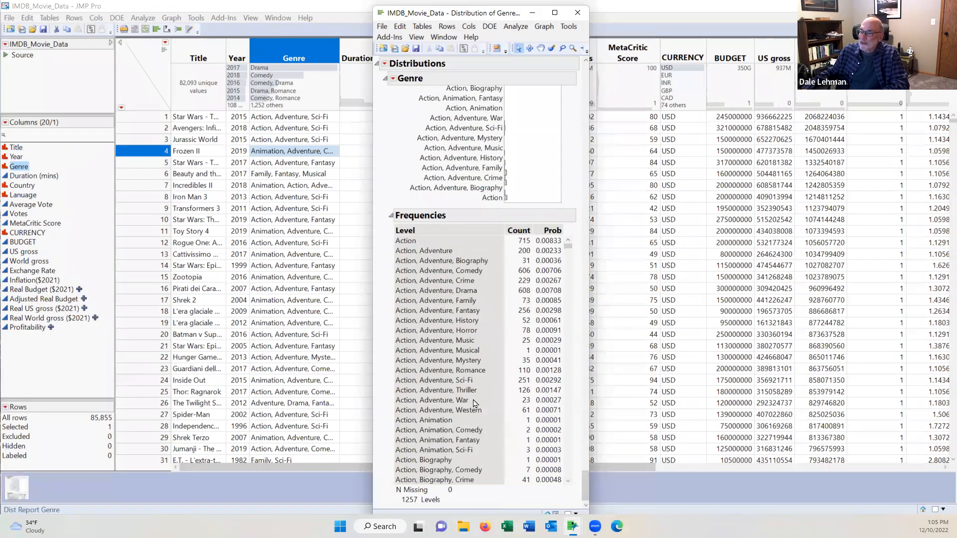
scroll(474, 404, "down", 15)
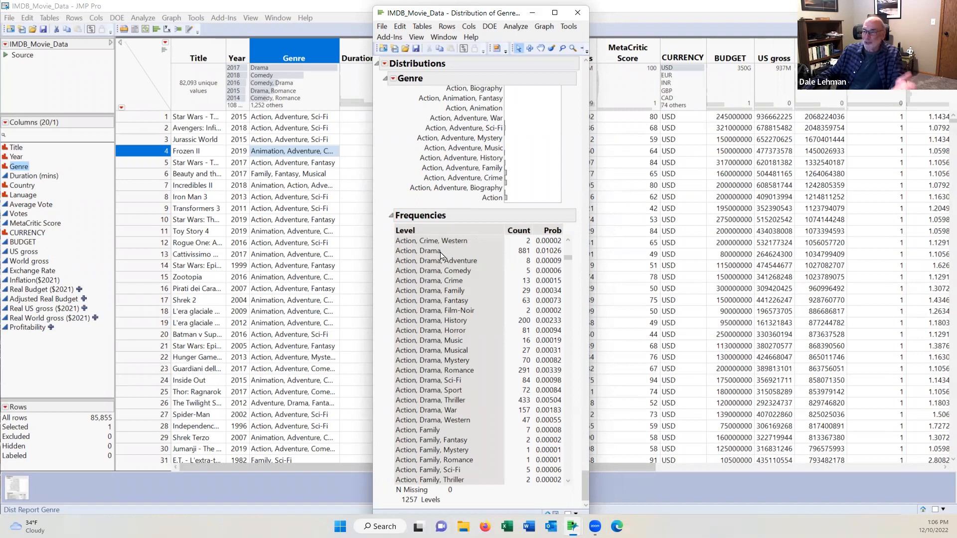
scroll(431, 382, "down", 5)
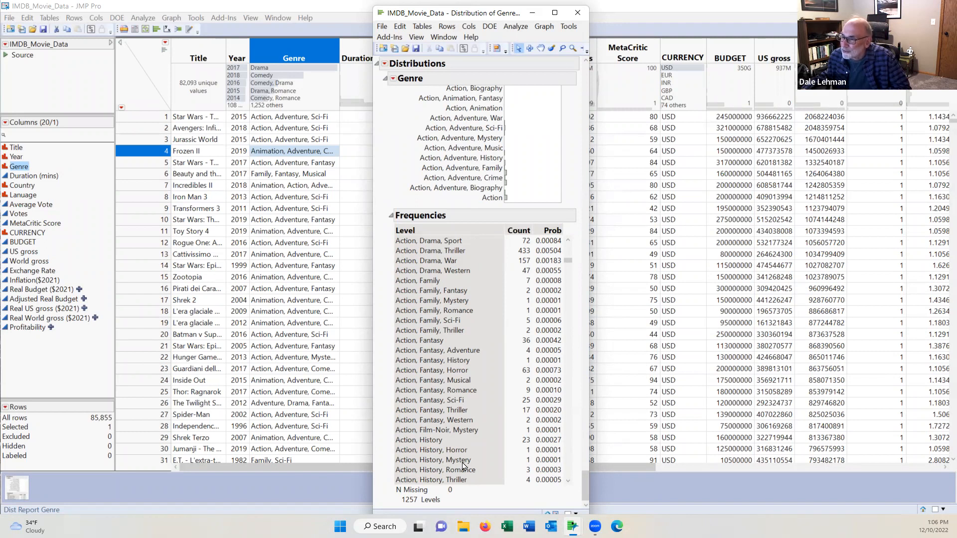
scroll(487, 463, "down", 13)
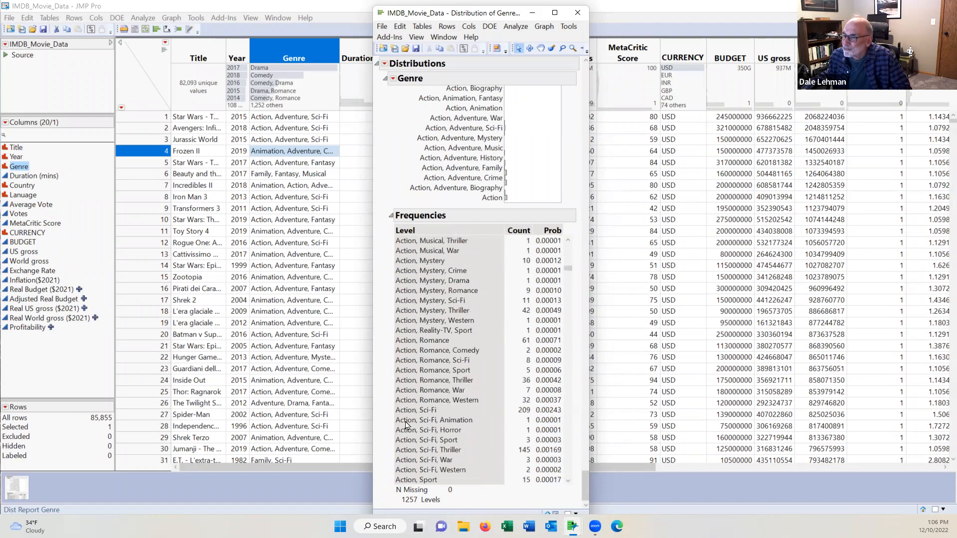
scroll(463, 431, "down", 4)
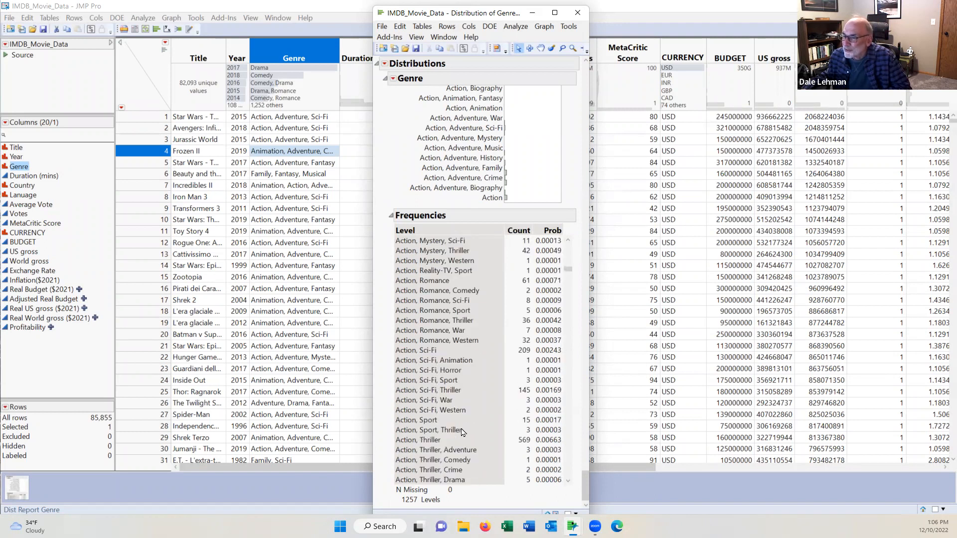
left_click_drag(567, 276, 568, 287)
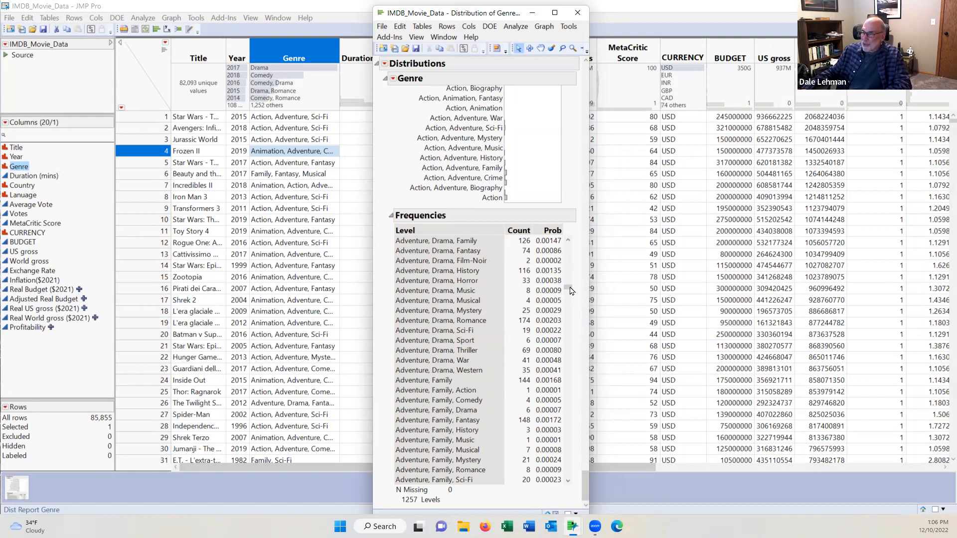
left_click_drag(568, 288, 573, 363)
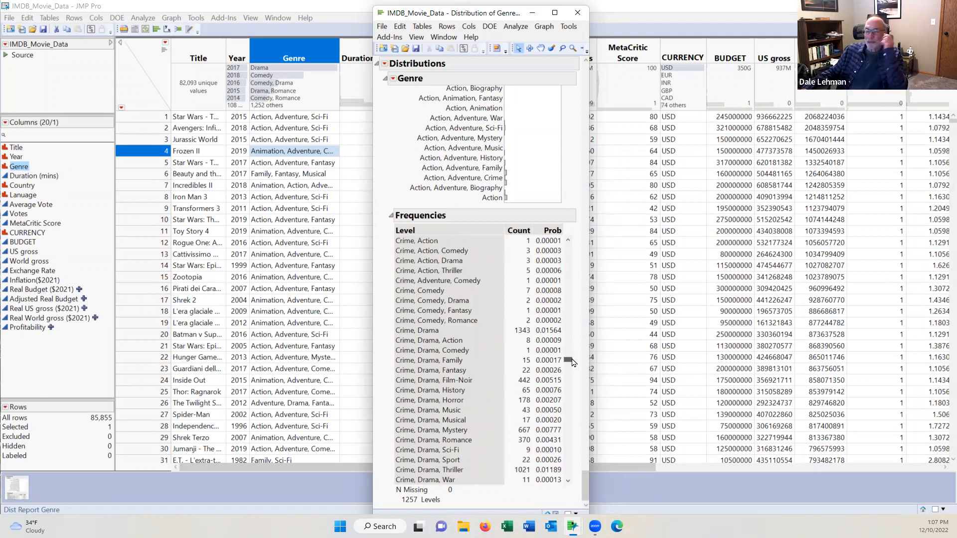
left_click_drag(572, 363, 568, 294)
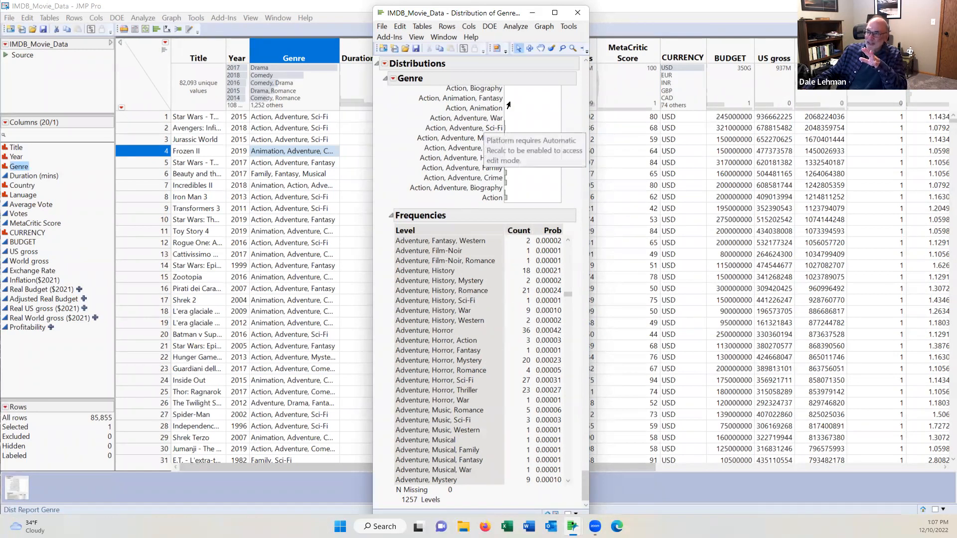
left_click(577, 13)
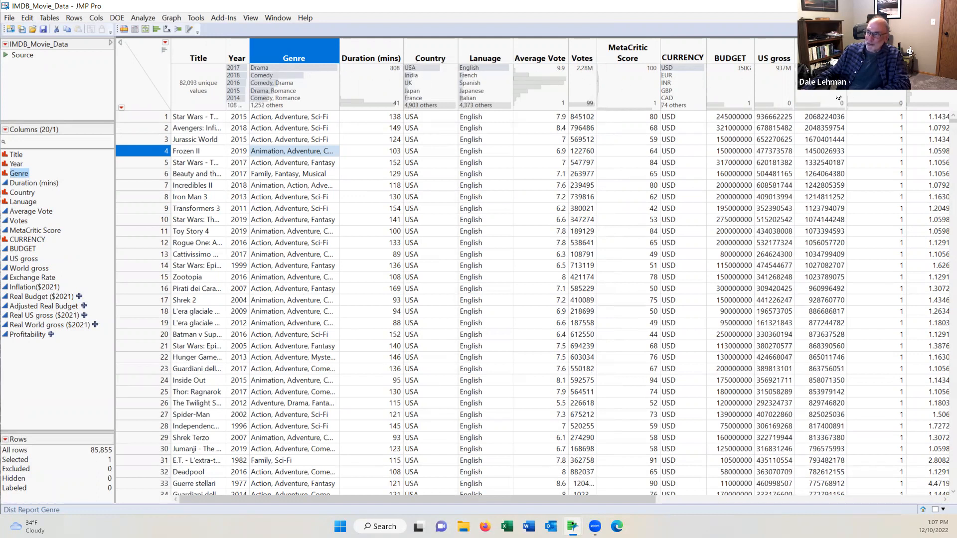
Step: Open the Columns Viewer and select the ten columns from Title through CURRENCY
left_click(46, 20)
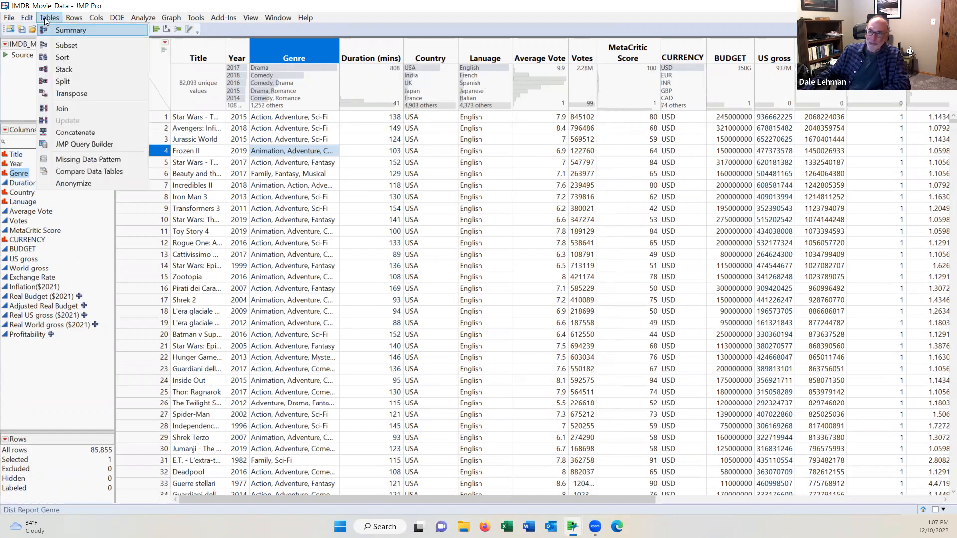
mouse_move(98, 21)
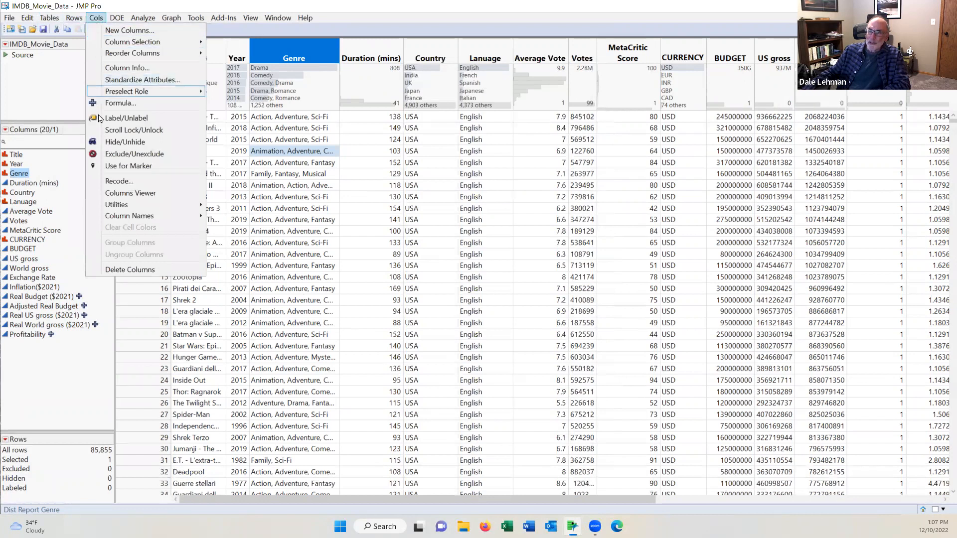
left_click(114, 194)
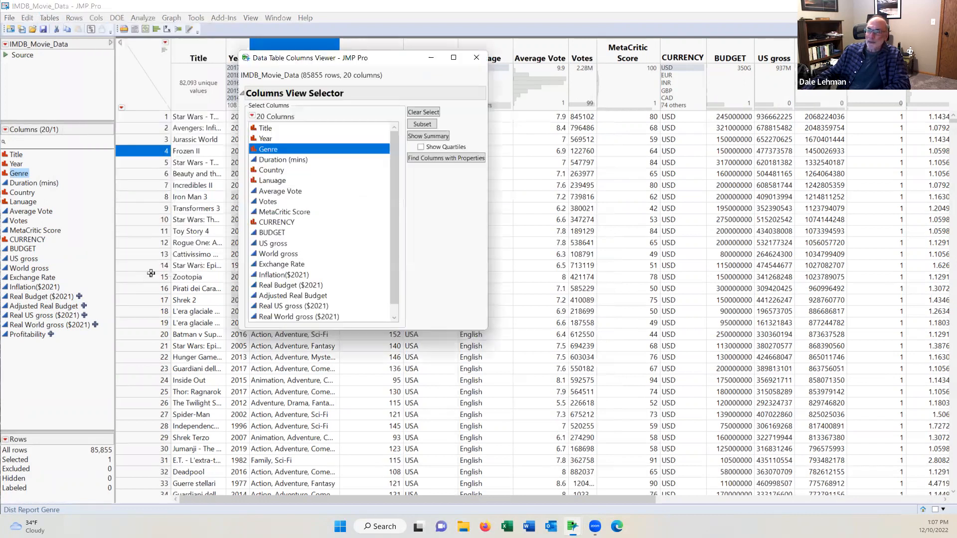
left_click(276, 130)
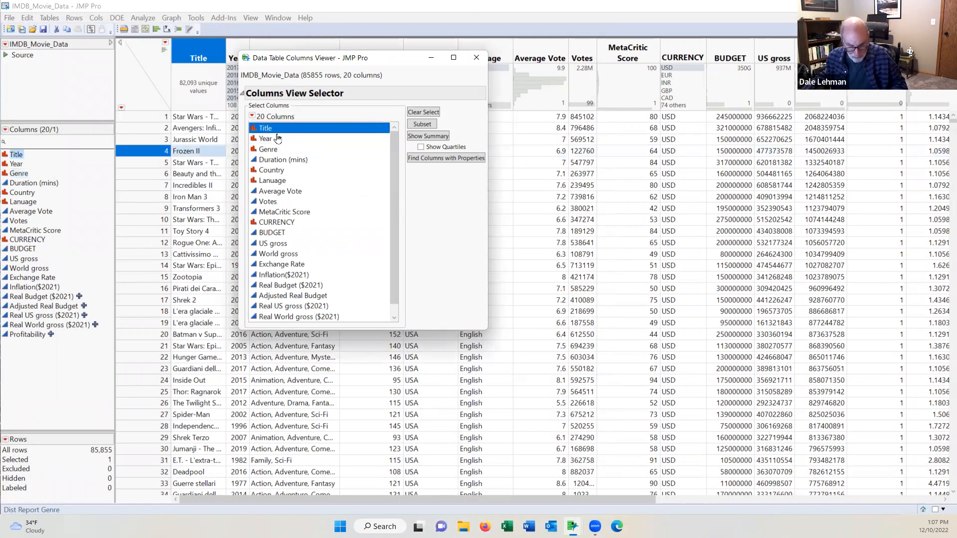
left_click(277, 140, "shift")
left_click(282, 150, "shift")
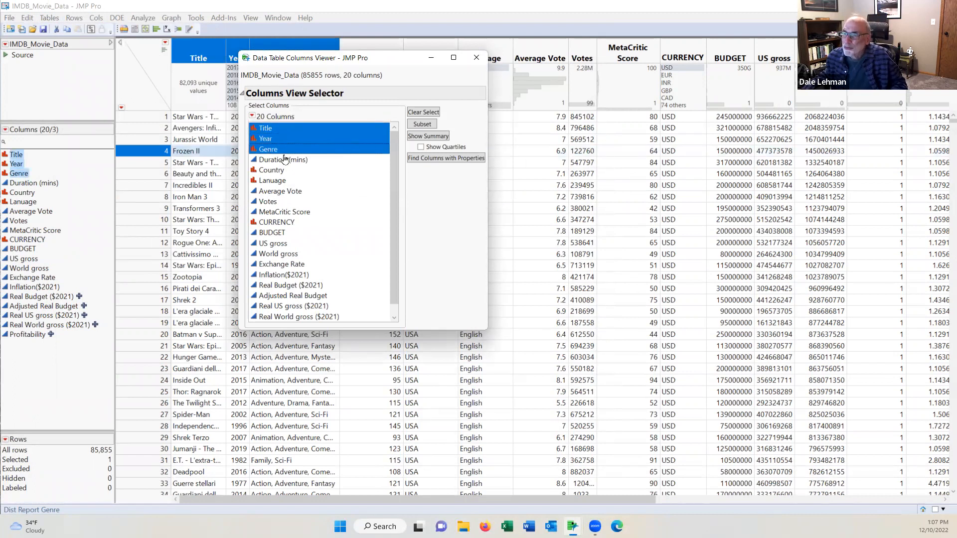
left_click(282, 160, "shift")
left_click(282, 170, "shift")
left_click(272, 180, "shift")
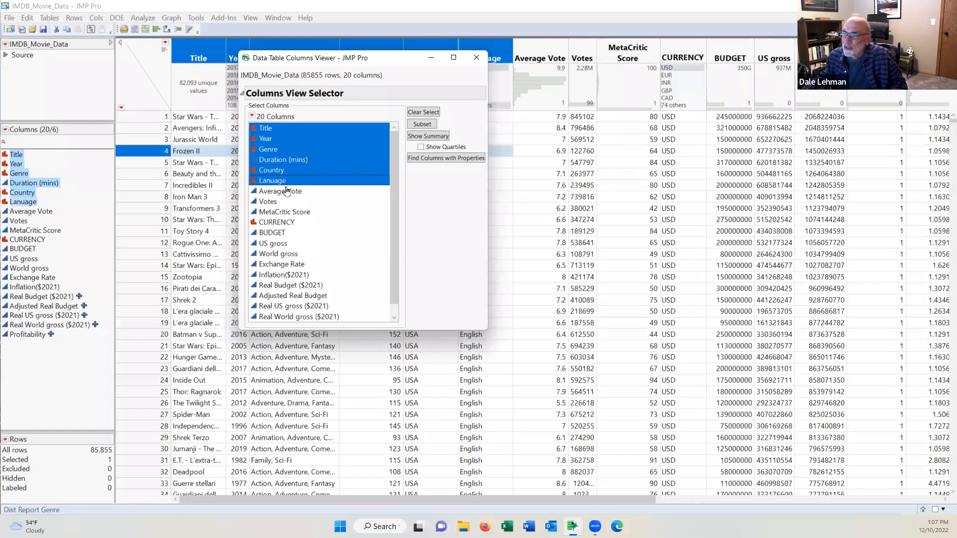
left_click(280, 191, "shift")
left_click(286, 202, "shift")
left_click(289, 211, "shift")
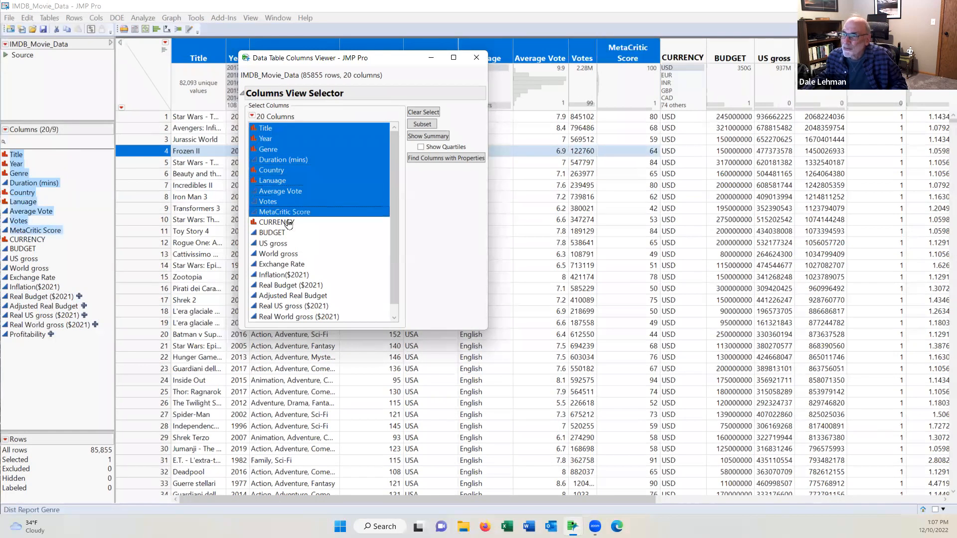
left_click(291, 223, "shift")
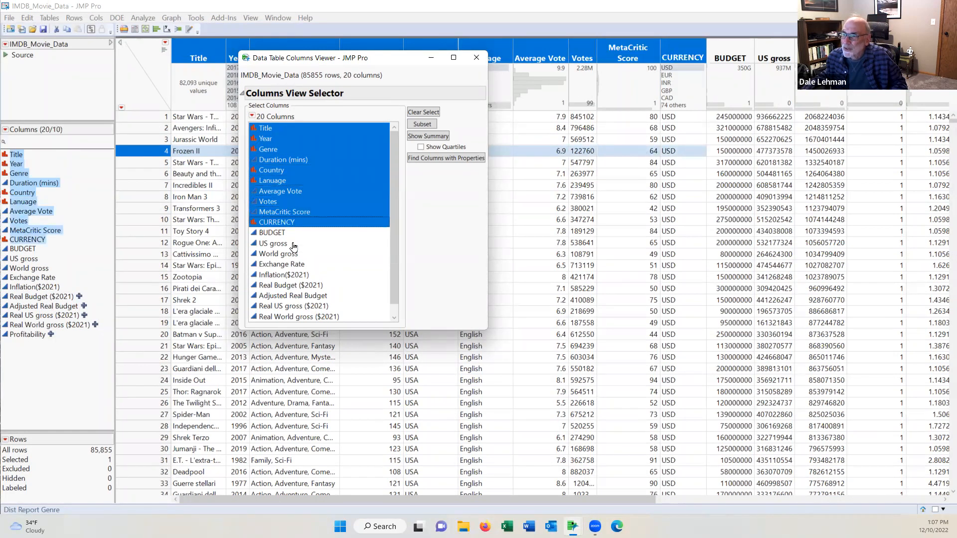
Step: Add Adjusted Real Budget, Real World gross ($2021) and Profitability to the column selection, leaving Real Budget ($2021) out
left_click(290, 286, "ctrl")
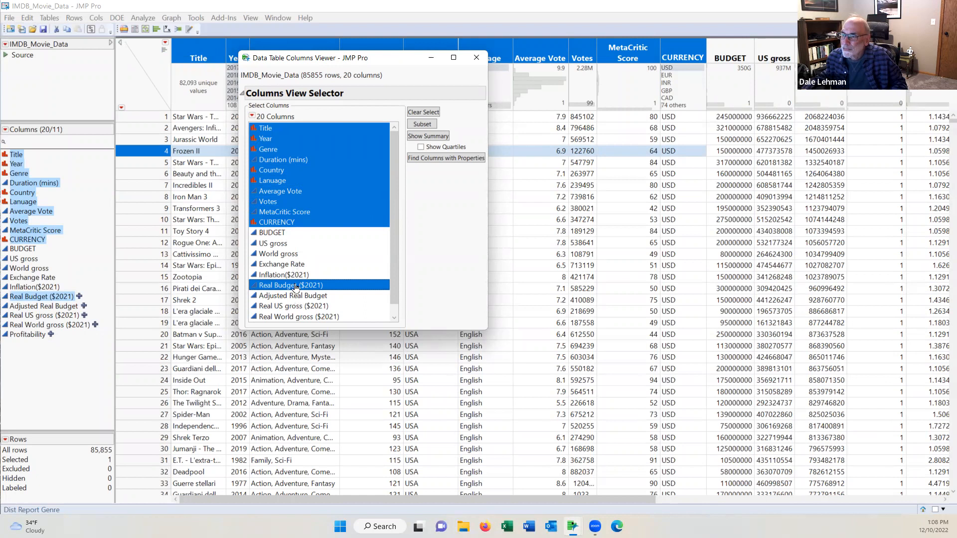
left_click(296, 286, "ctrl")
left_click(298, 297, "ctrl")
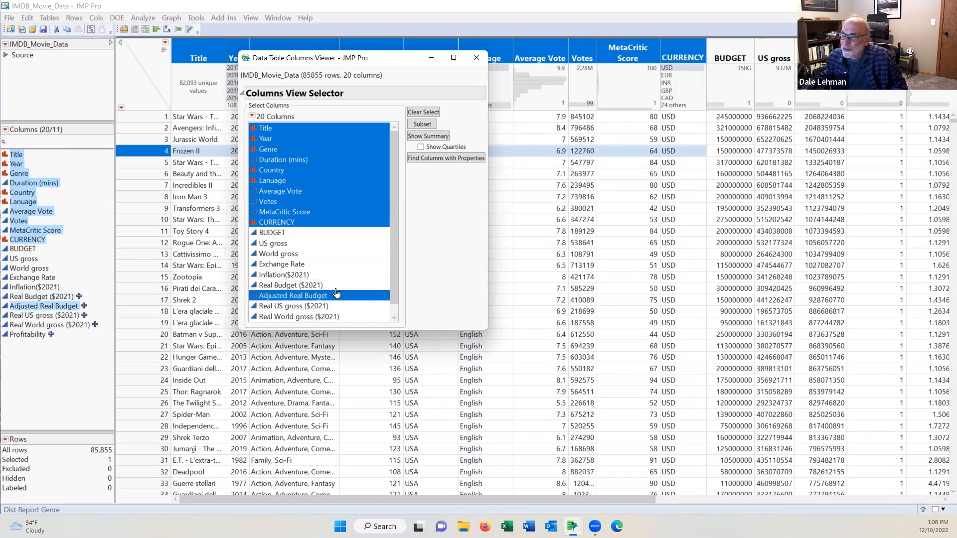
scroll(338, 291, "down", 1)
left_click(313, 306, "ctrl")
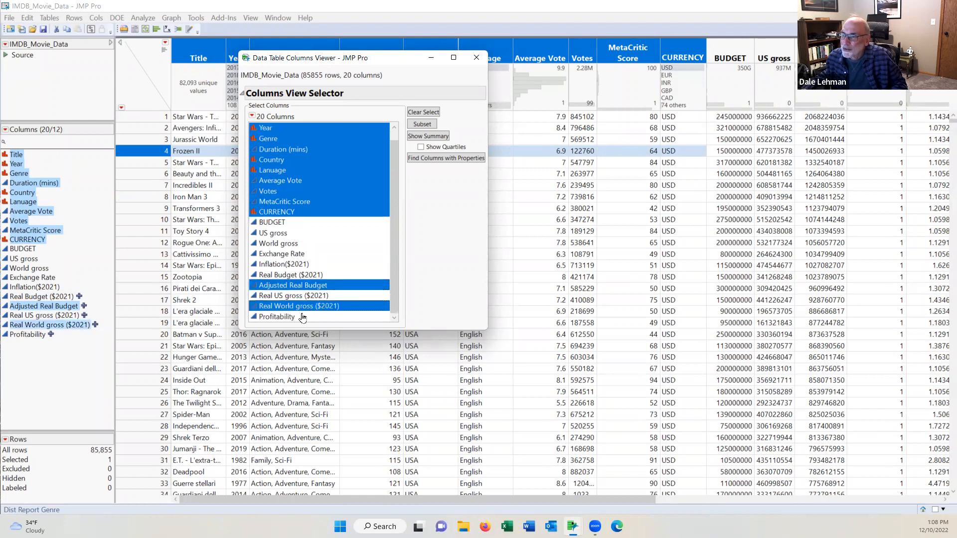
left_click(281, 317, "ctrl")
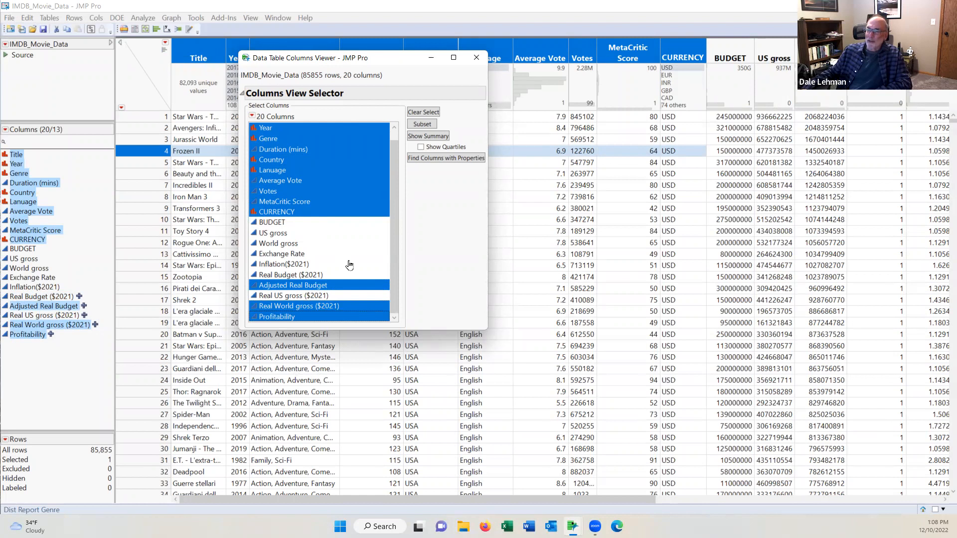
Step: Show the summary statistics of the selected columns without quartiles, review them and close the Columns Viewer
left_click(421, 137)
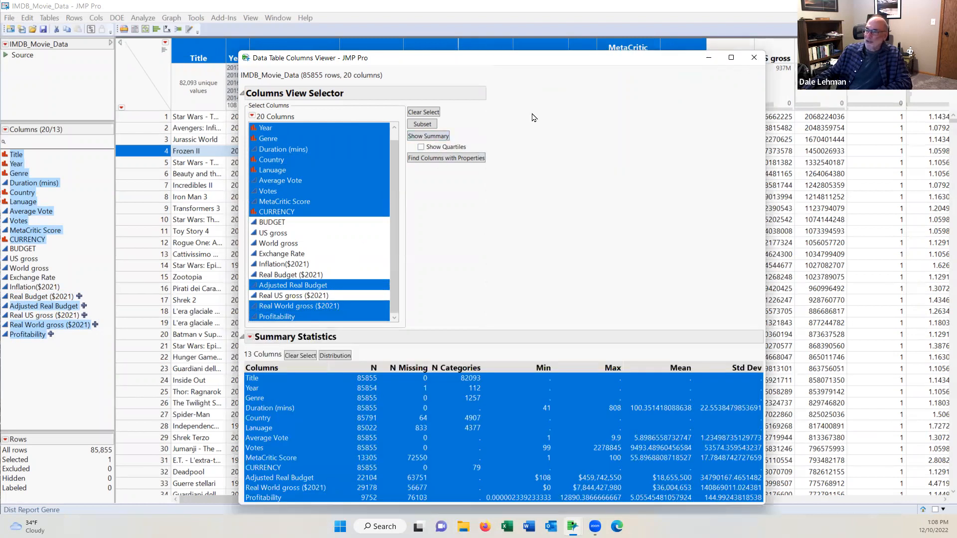
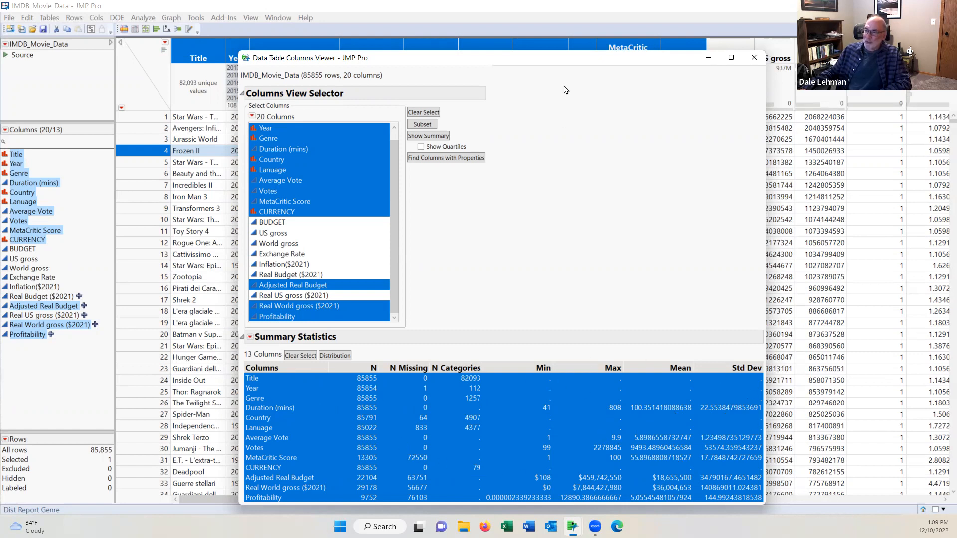
left_click_drag(570, 68, 571, 155)
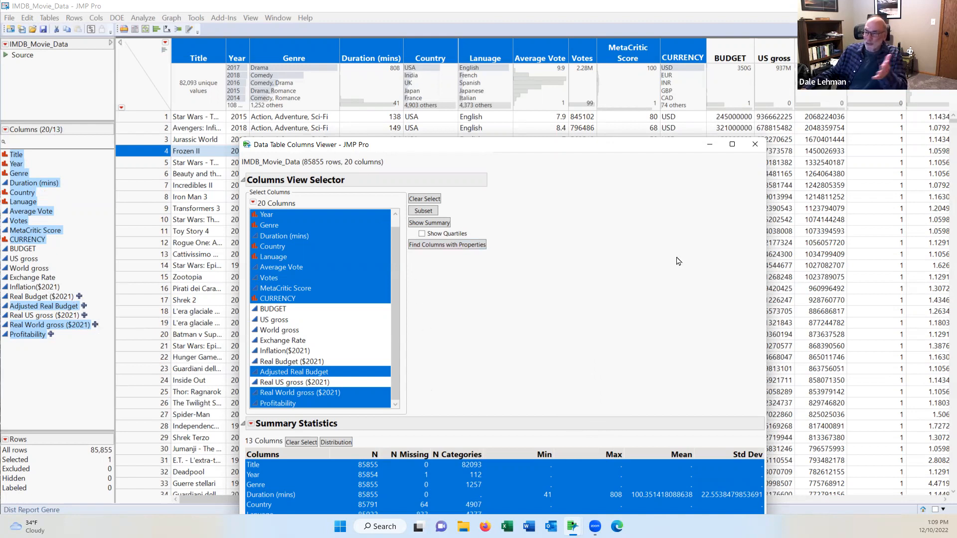
left_click(755, 145)
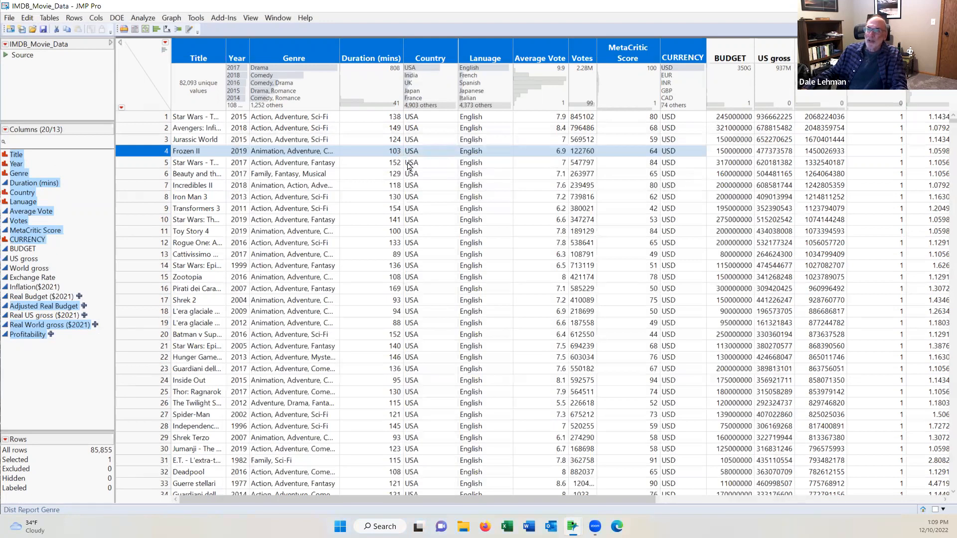
Step: Create a Missing Data Pattern table from the 13 selected columns, keeping the default output table name
left_click(49, 18)
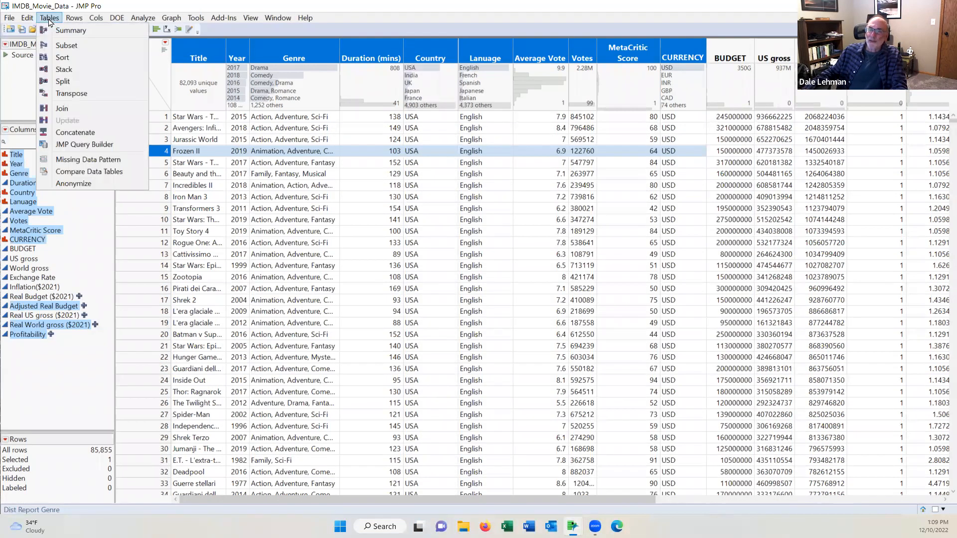
left_click(85, 160)
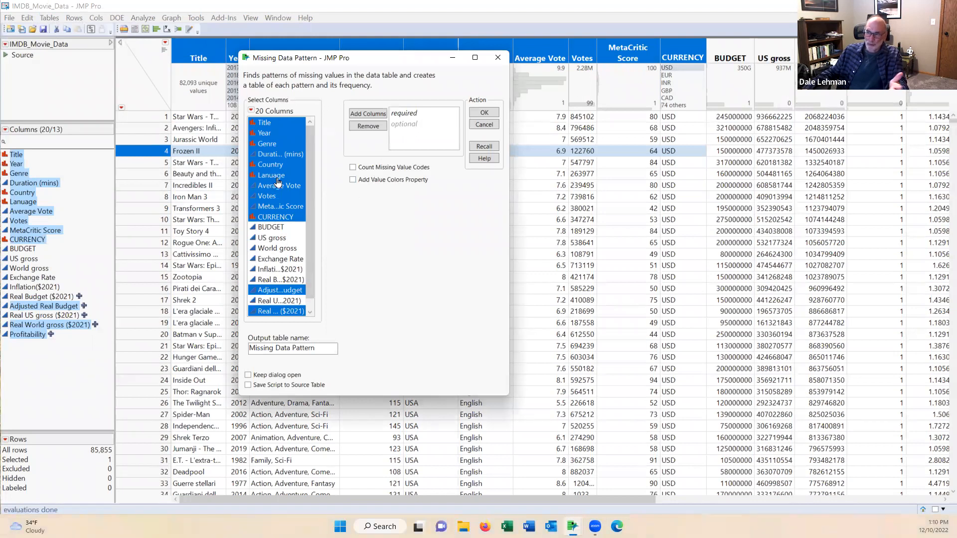
left_click(364, 114)
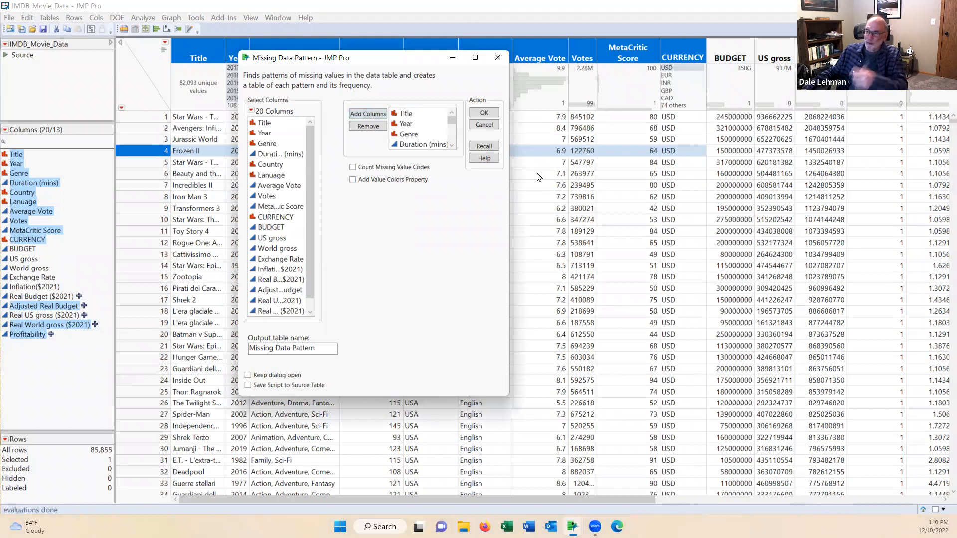
left_click(480, 114)
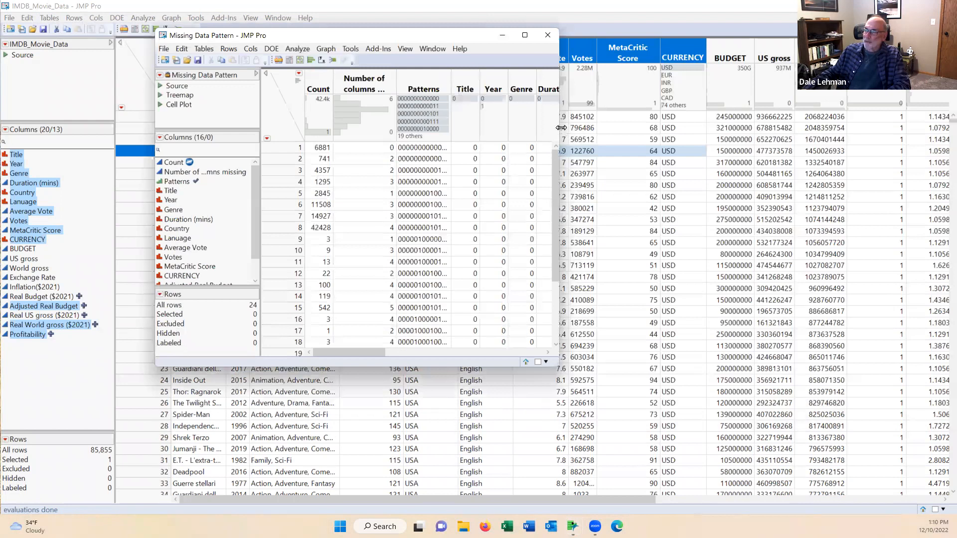
Step: Widen the Missing Data Pattern table window and select pattern rows 1, 9 and 16 in turn to inspect which columns are missing
left_click_drag(561, 127, 851, 148)
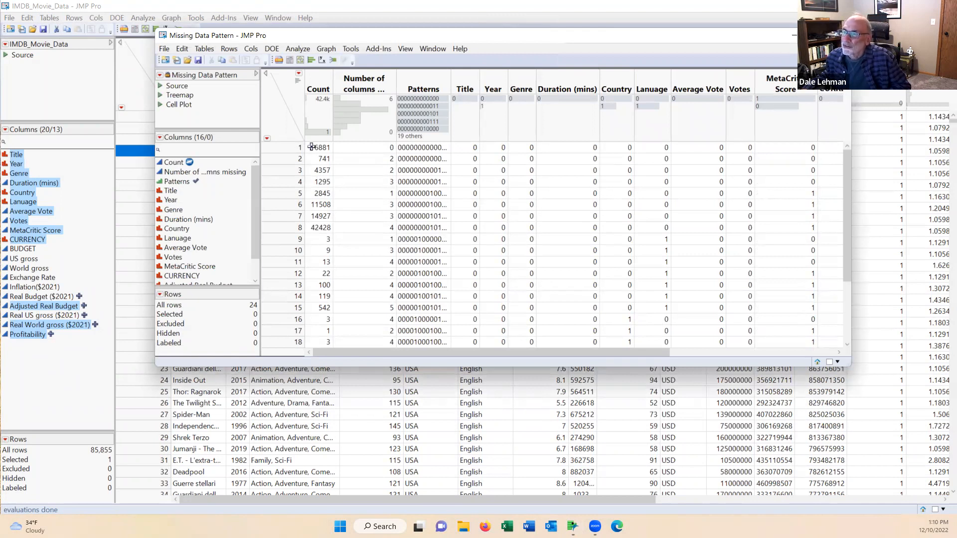
left_click(312, 148)
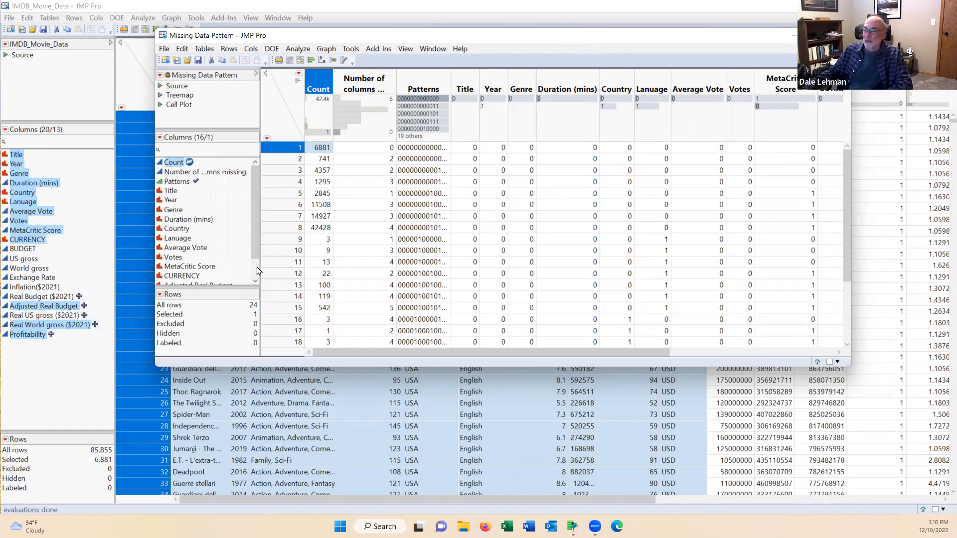
left_click(282, 240)
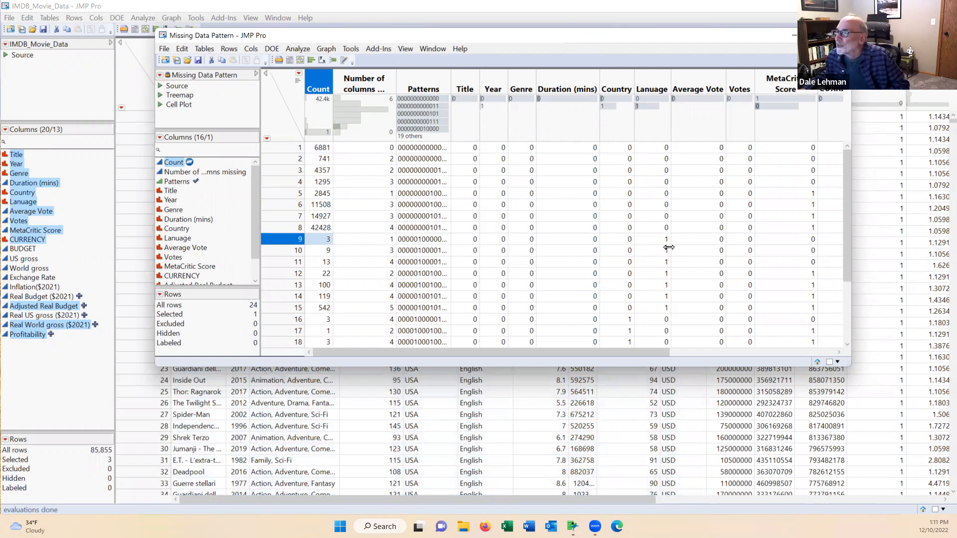
mouse_move(673, 356)
left_mouse_down()
mouse_move(690, 362)
mouse_move(633, 357)
left_mouse_up()
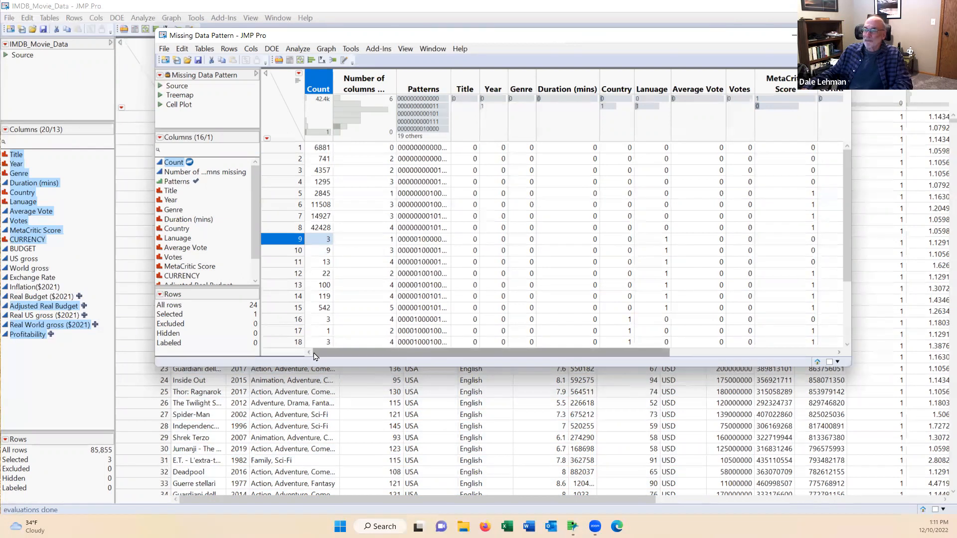
left_click(282, 321)
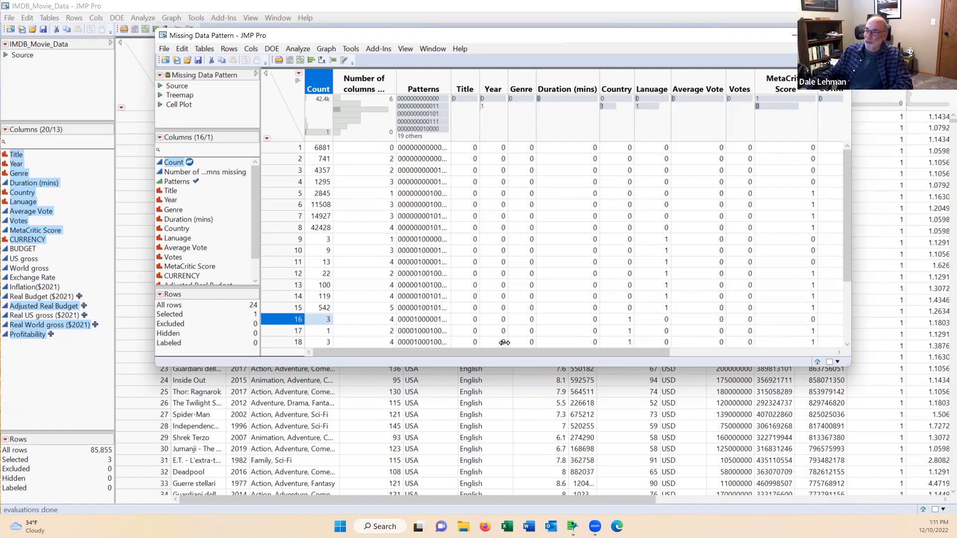
left_click_drag(509, 354, 627, 353)
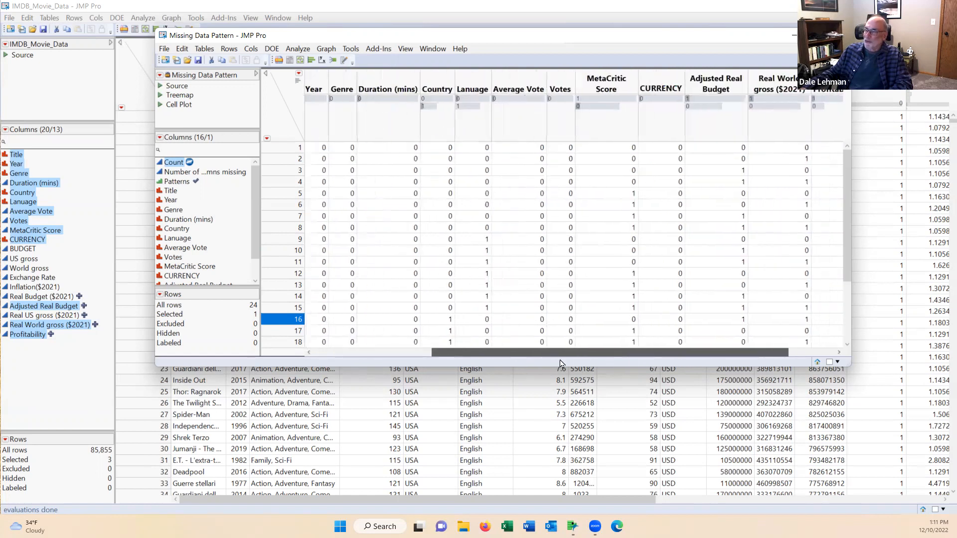
left_click_drag(561, 363, 471, 374)
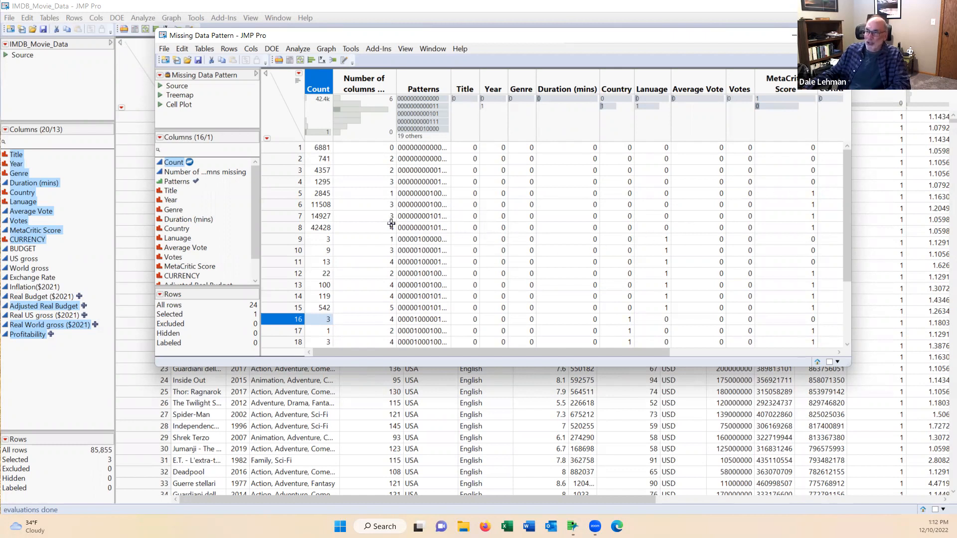
Step: Select pattern row 1, which has no missing columns, and then all patterns in which Adjusted Real Budget is missing
left_click(281, 148)
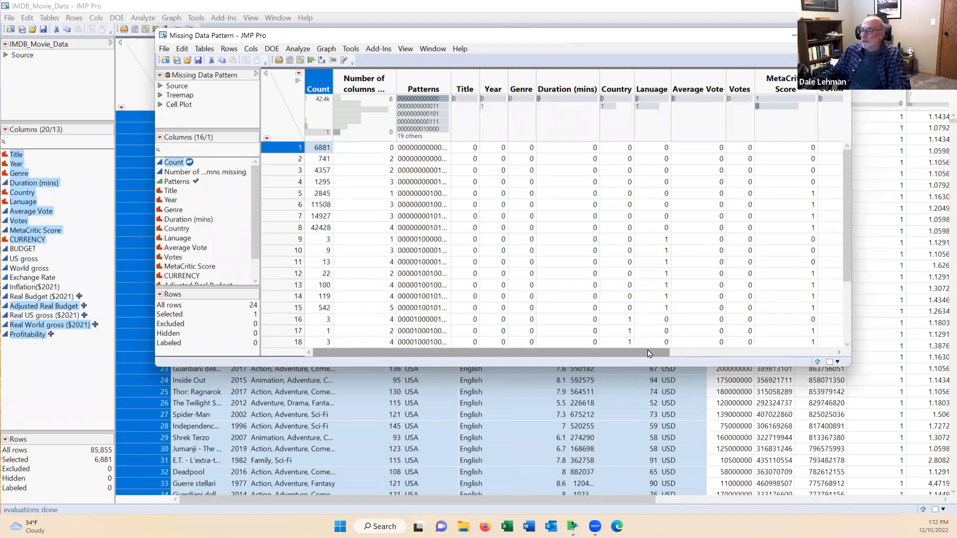
left_click_drag(649, 353, 803, 370)
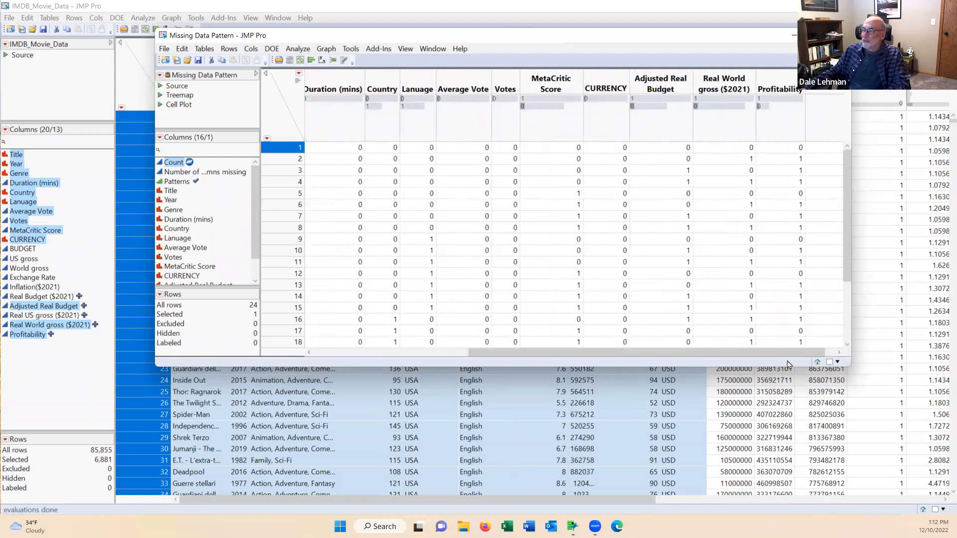
left_click(662, 100)
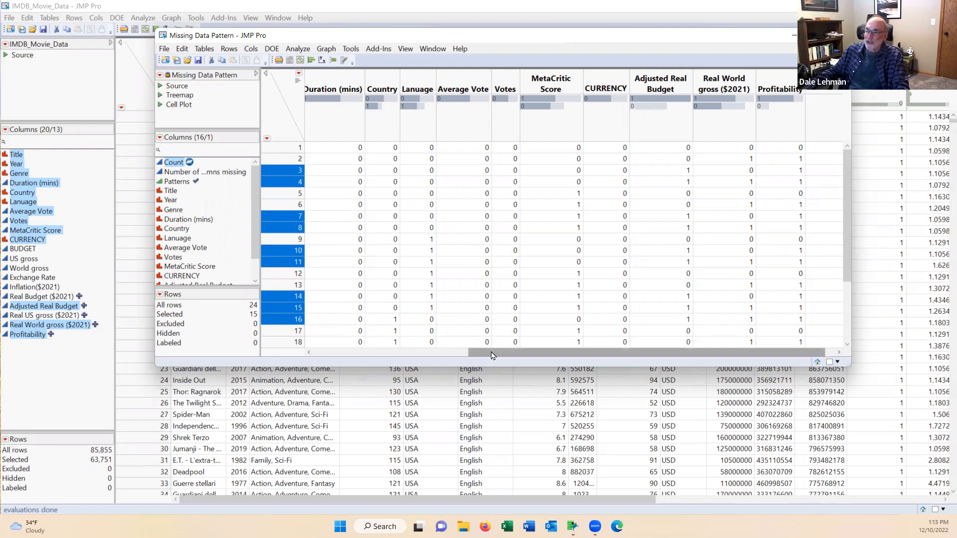
left_click_drag(488, 354, 333, 345)
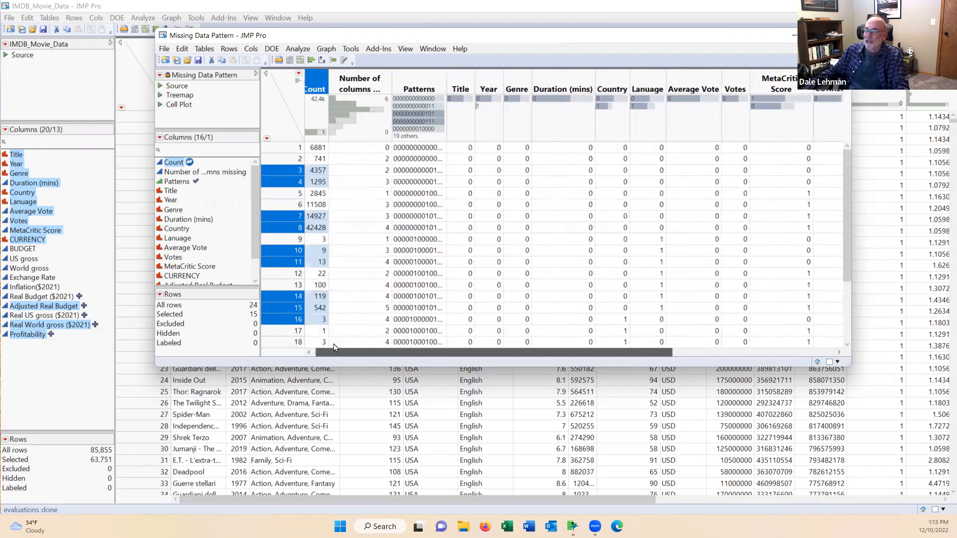
Step: Select pattern rows 15 and 23 in turn and inspect the patterns with the most missing columns
left_click_drag(847, 200, 851, 258)
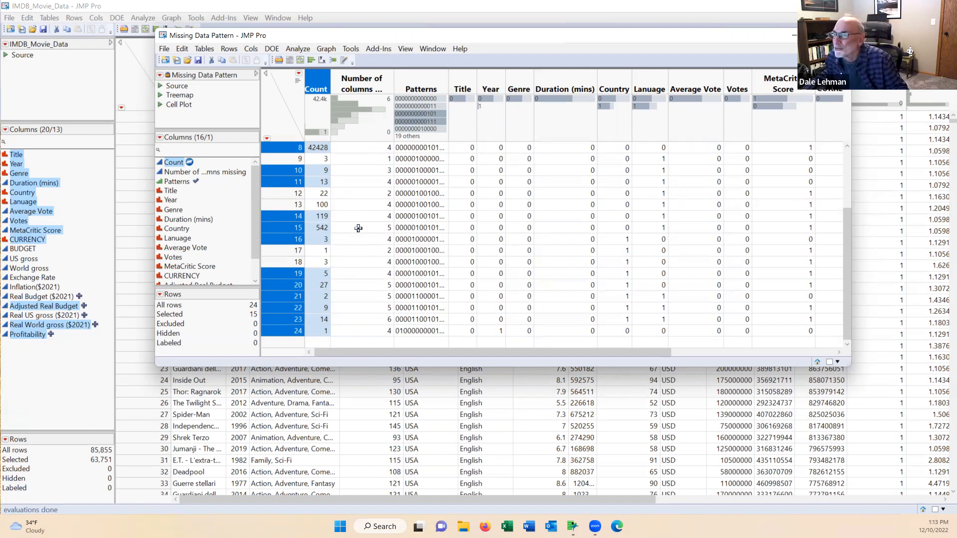
left_click(286, 227)
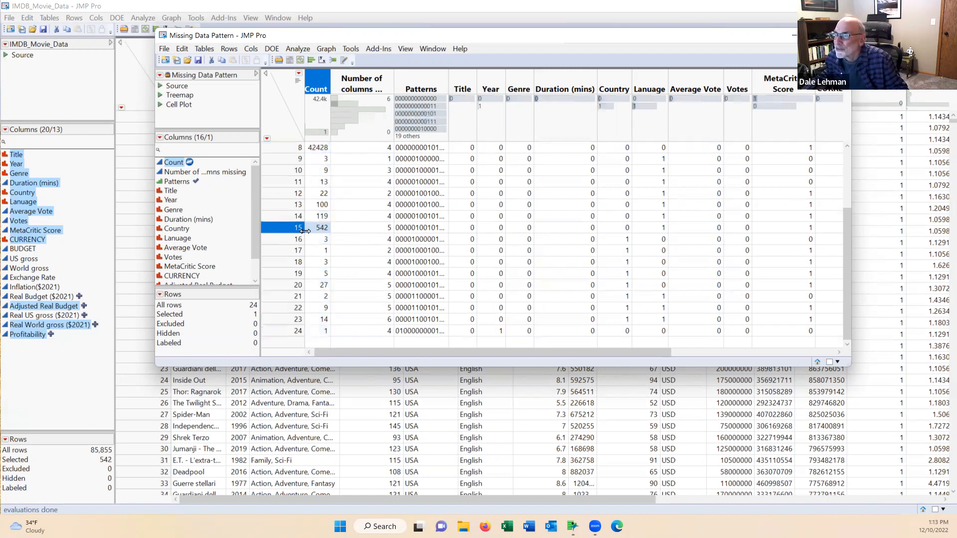
left_click(288, 319)
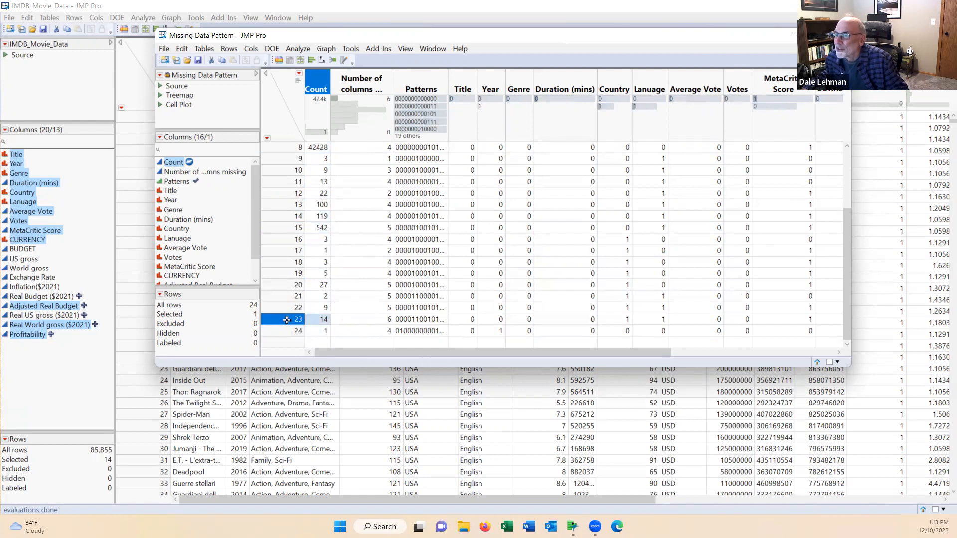
scroll(345, 279, "up", 3)
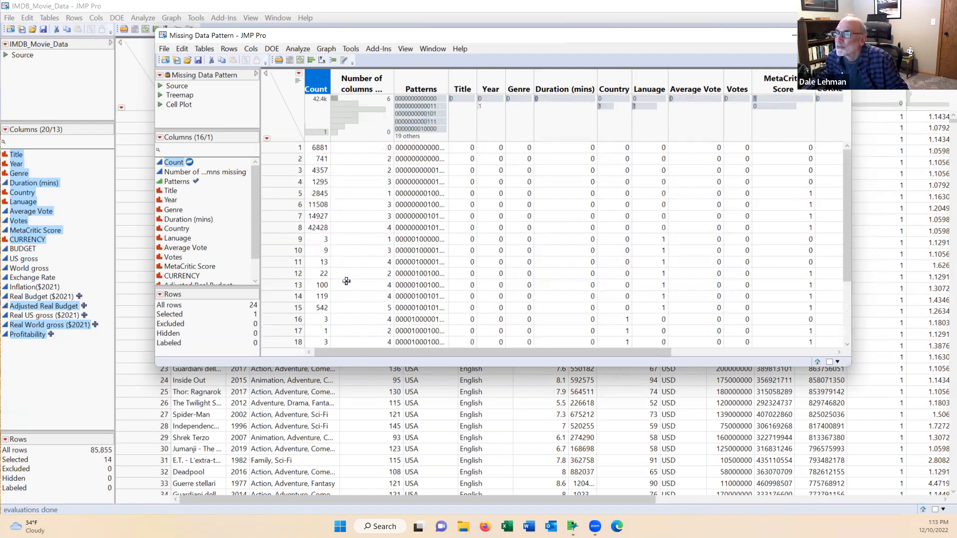
scroll(346, 281, "down", 3)
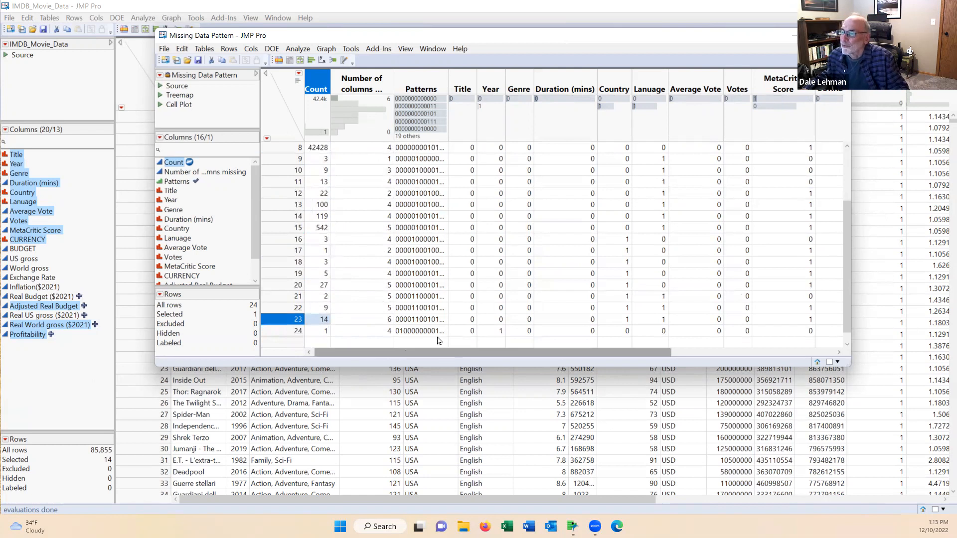
left_click_drag(440, 352, 396, 359)
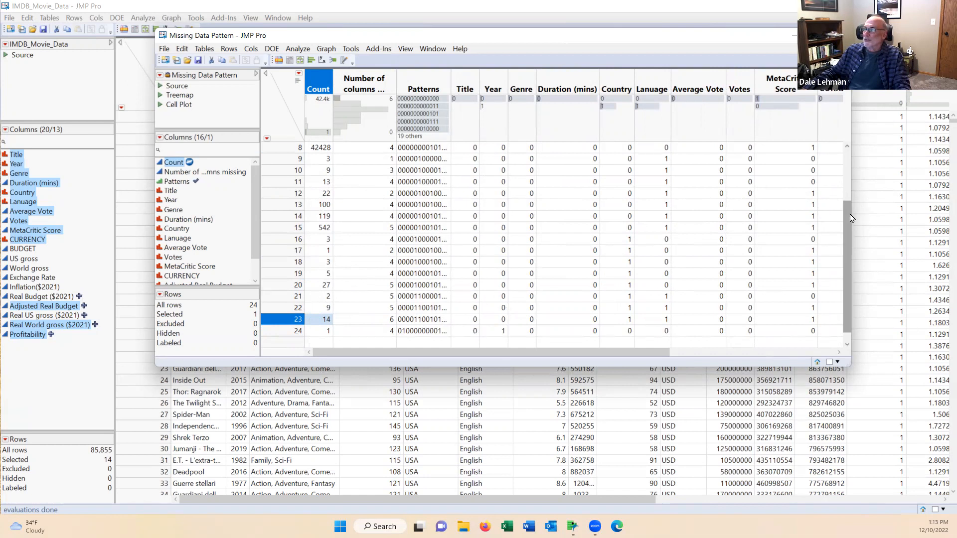
Step: Select pattern row 8 to inspect its missing columns, and close the Missing Data Pattern table without saving it
left_click_drag(848, 217, 842, 138)
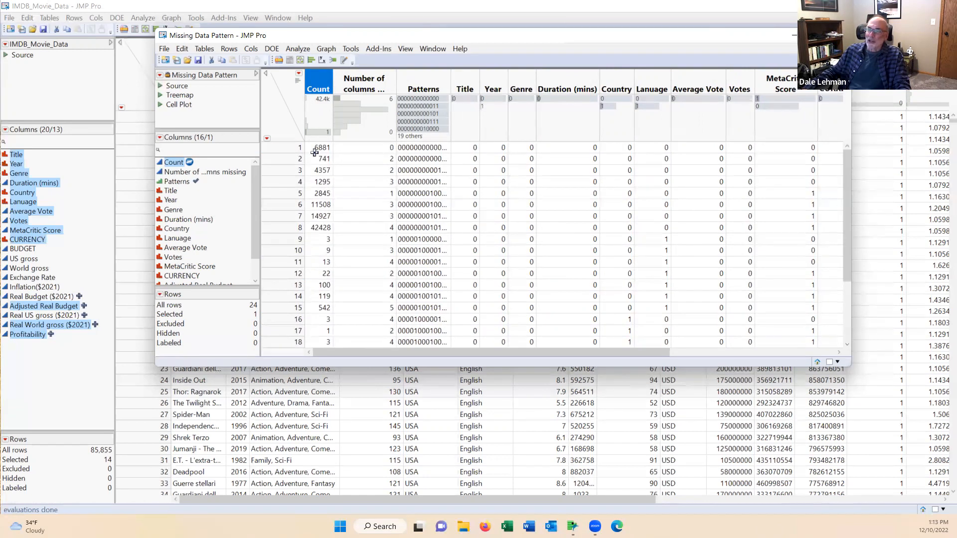
left_click(272, 226)
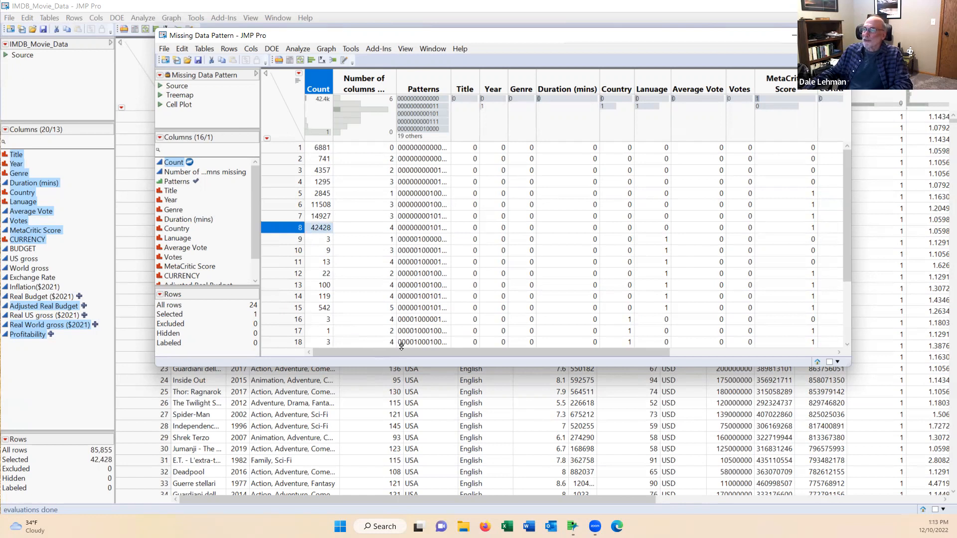
left_click_drag(435, 357, 589, 379)
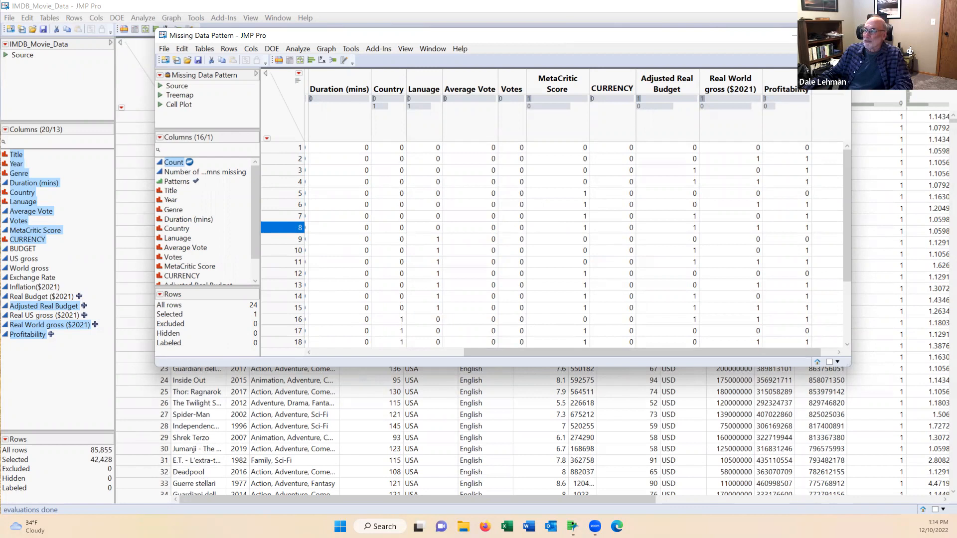
left_click(840, 36)
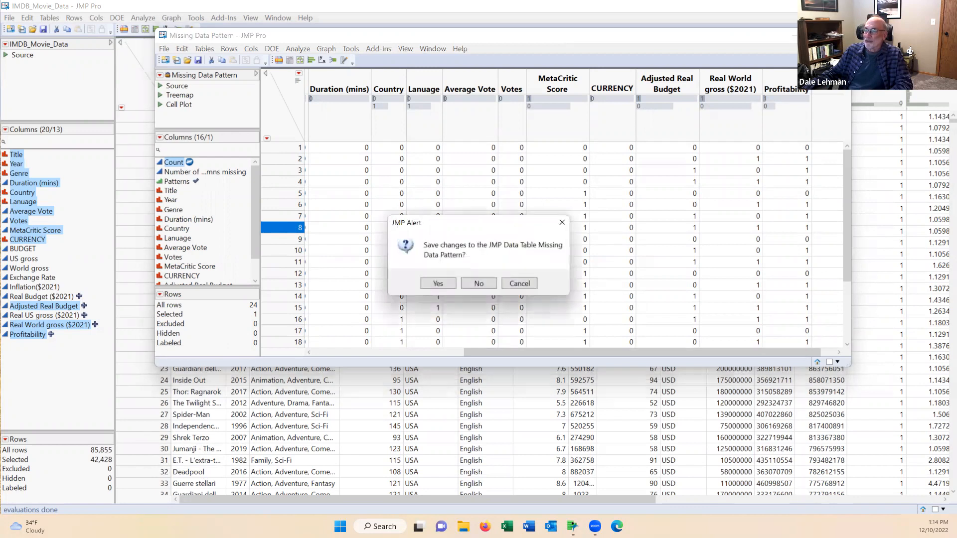
left_click(479, 282)
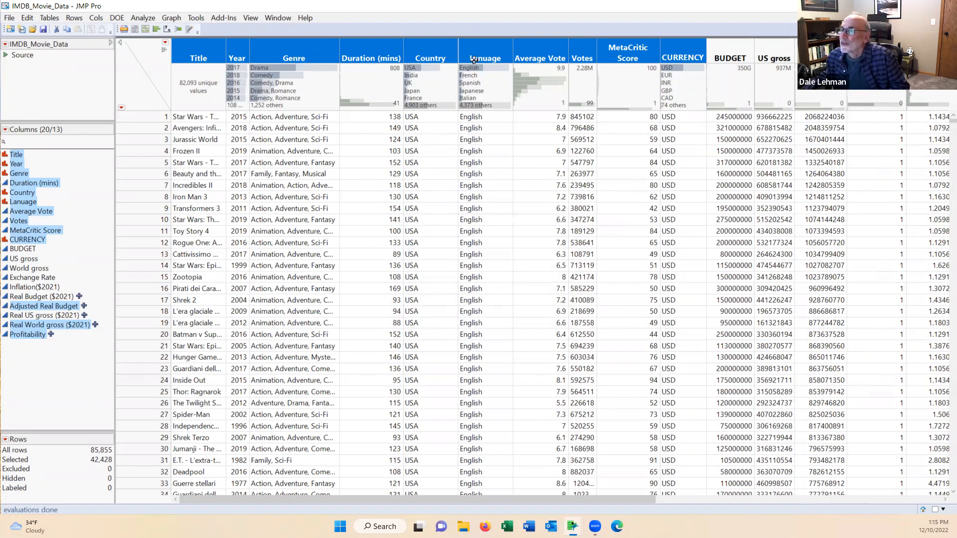
Step: Select and widen the Country column in the movie table, and examine its multi-country entries that begin with UK
left_click(432, 47)
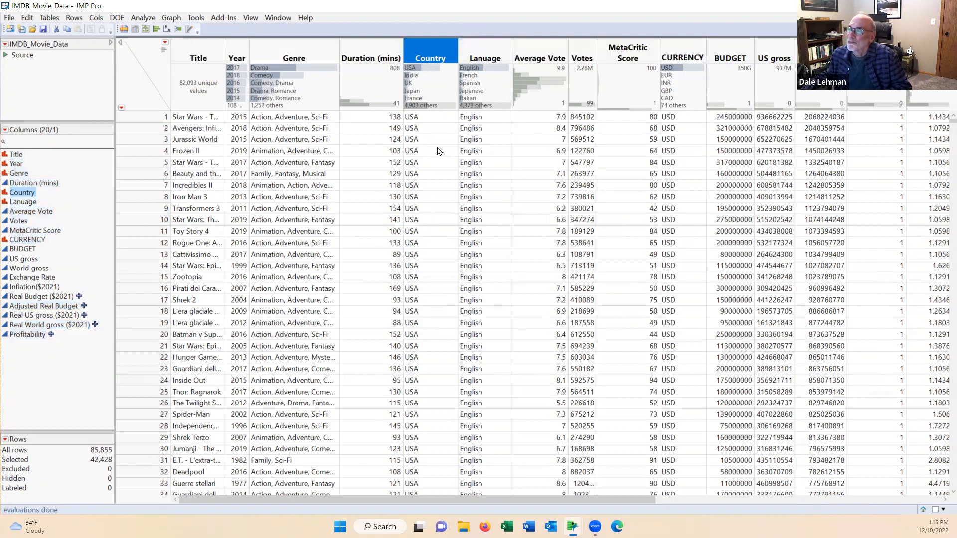
left_click_drag(459, 48, 495, 48)
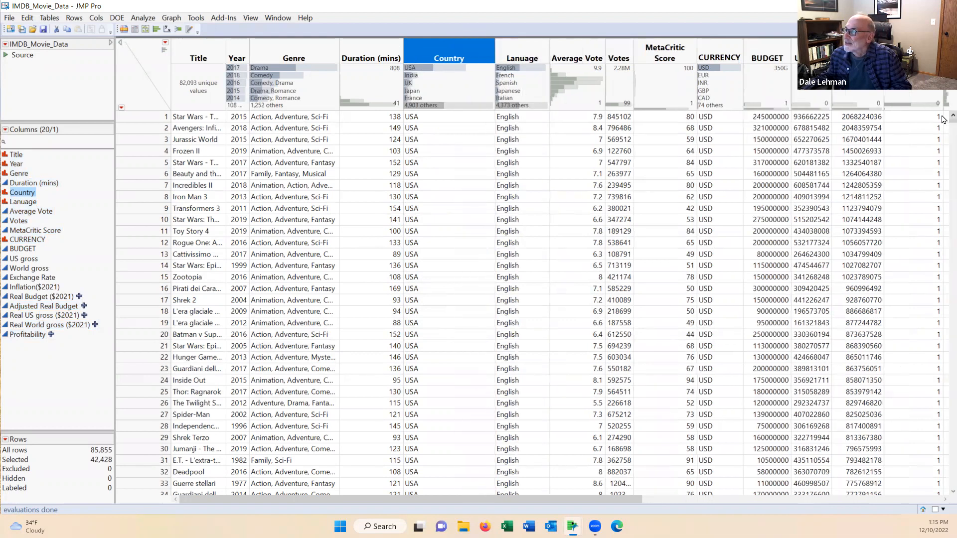
left_click_drag(942, 123, 941, 216)
left_click_drag(942, 230, 943, 251)
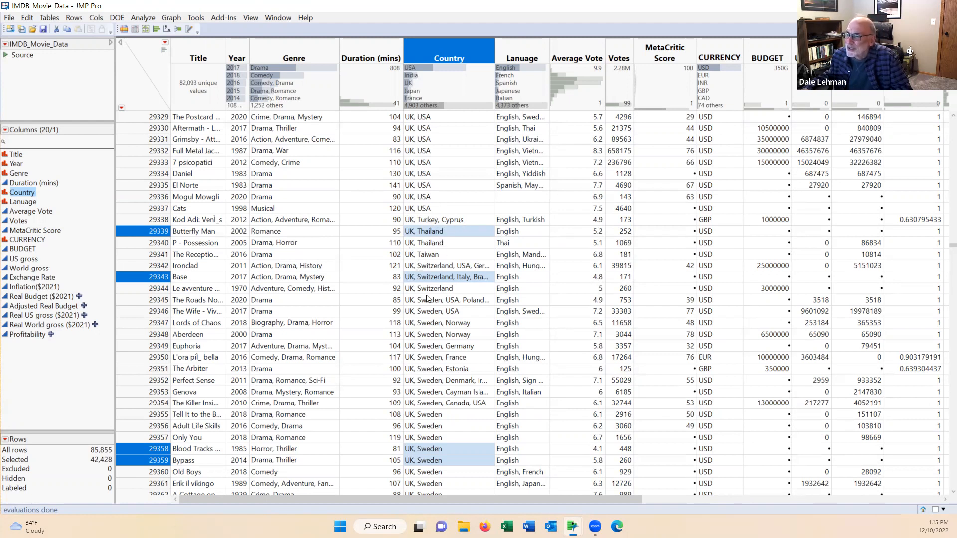
scroll(431, 302, "down", 12)
scroll(442, 316, "down", 20)
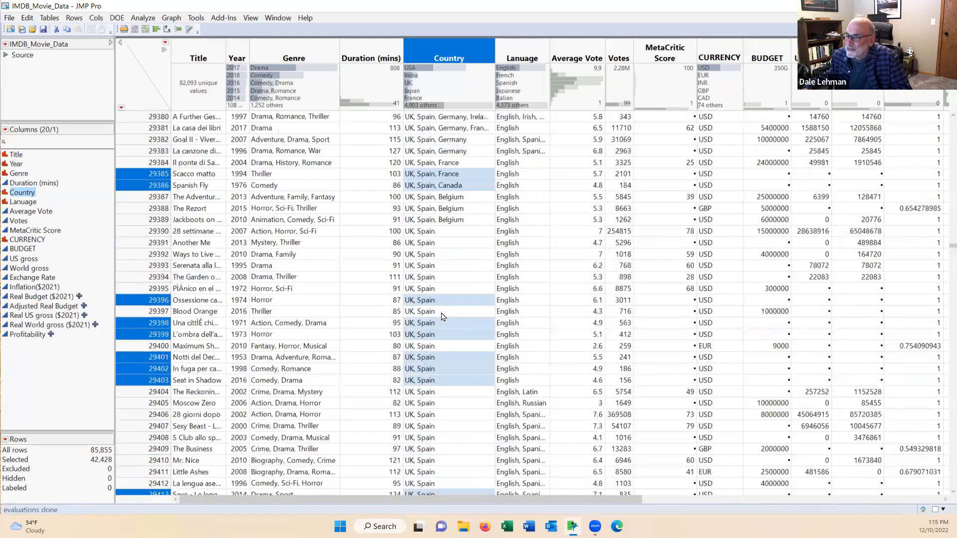
scroll(442, 317, "down", 20)
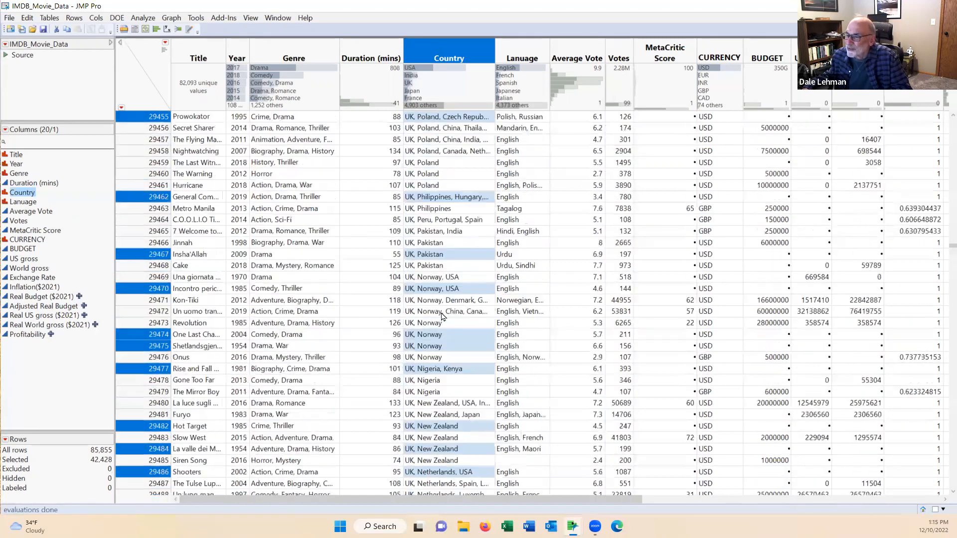
scroll(445, 317, "down", 5)
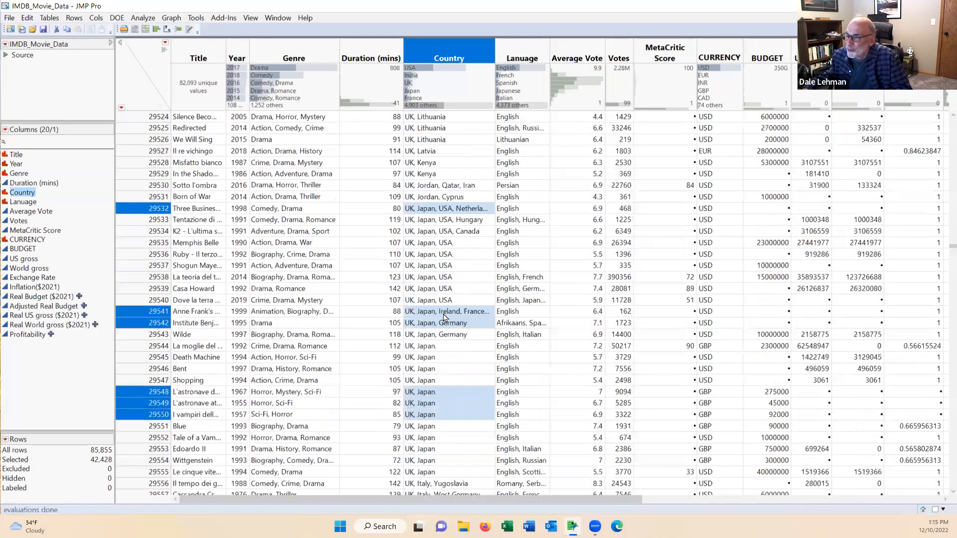
scroll(445, 317, "down", 20)
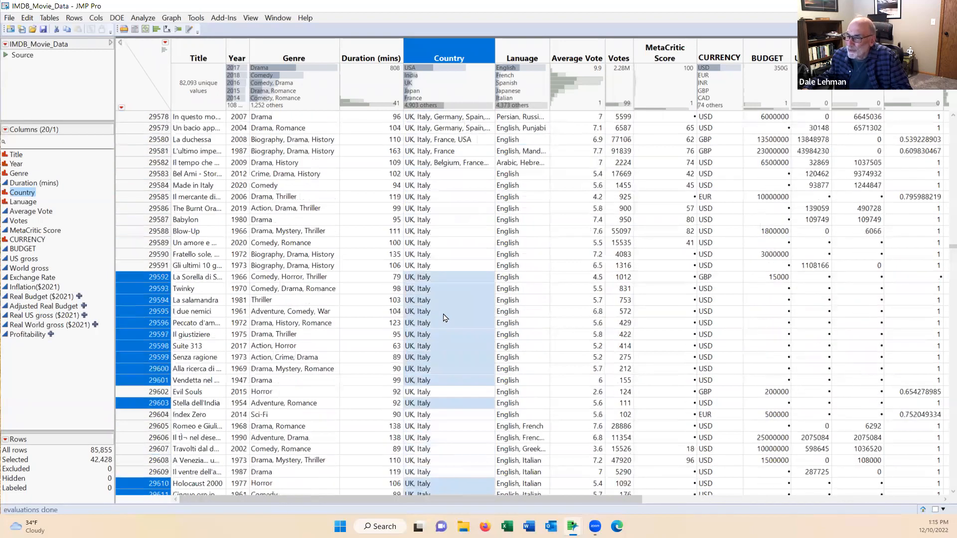
scroll(445, 317, "down", 4)
scroll(445, 318, "down", 15)
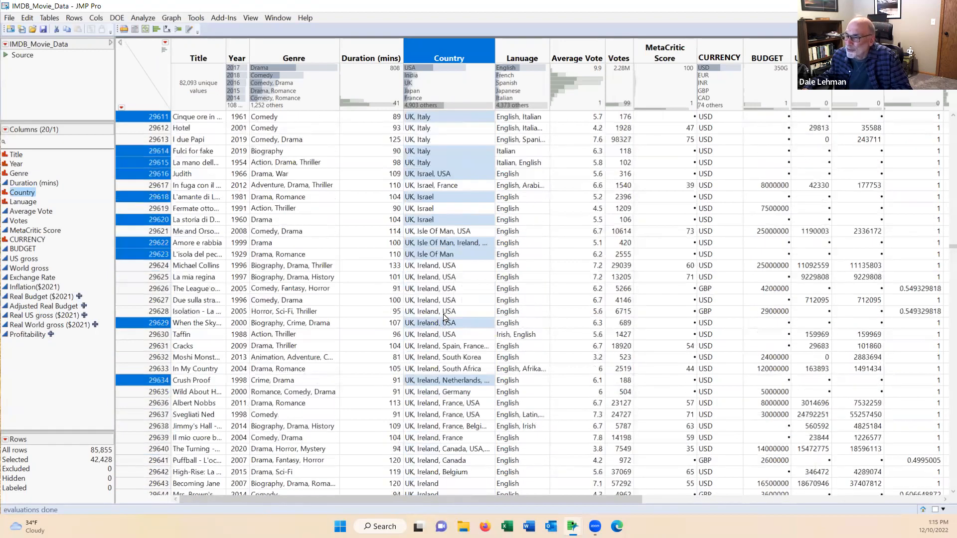
scroll(445, 317, "down", 7)
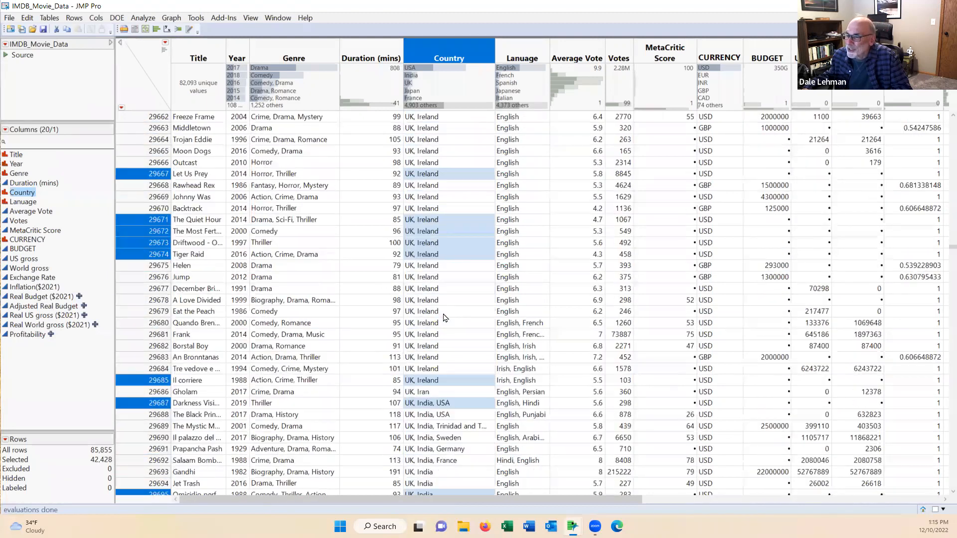
scroll(445, 318, "down", 17)
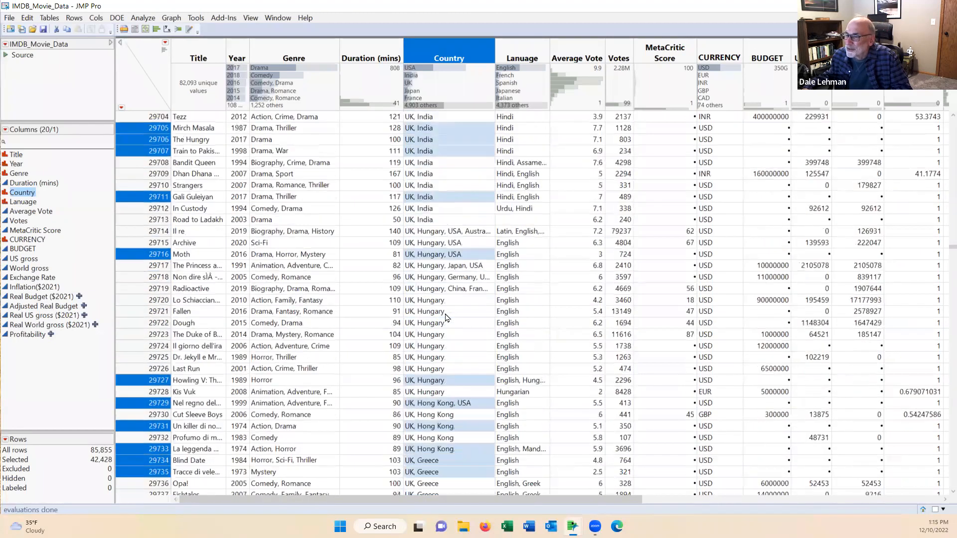
scroll(447, 317, "down", 6)
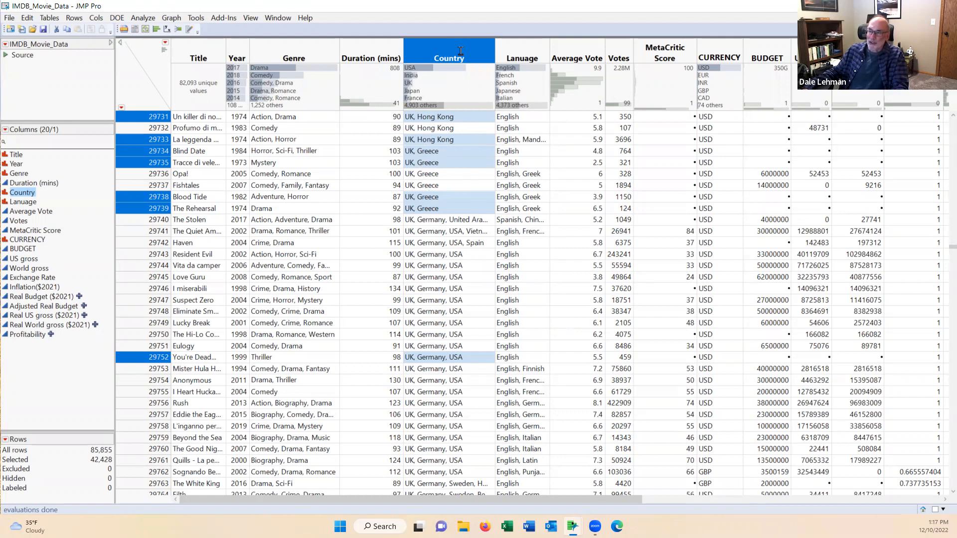
Step: Clear the row selection and define a new column named Primary Country after the Country column, with Character data type
left_click(145, 98)
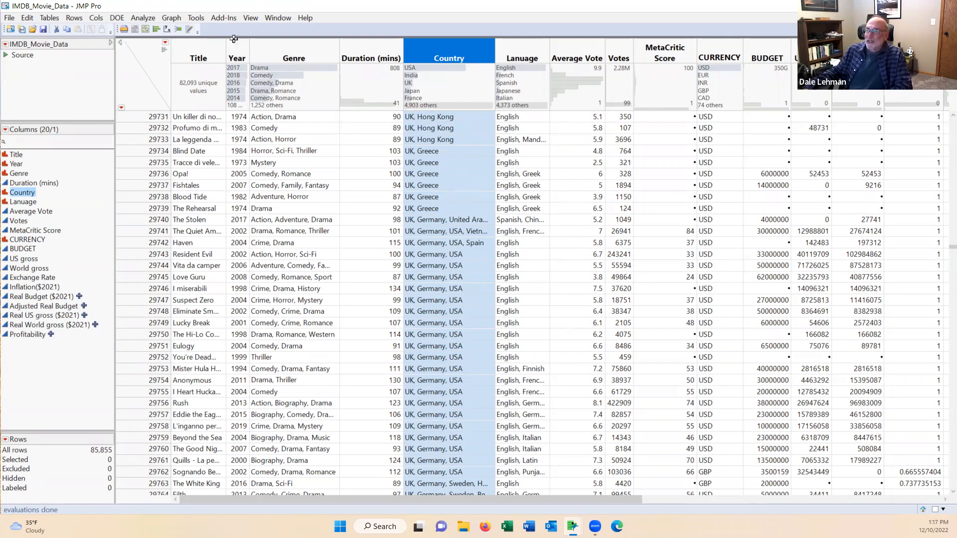
left_click(96, 18)
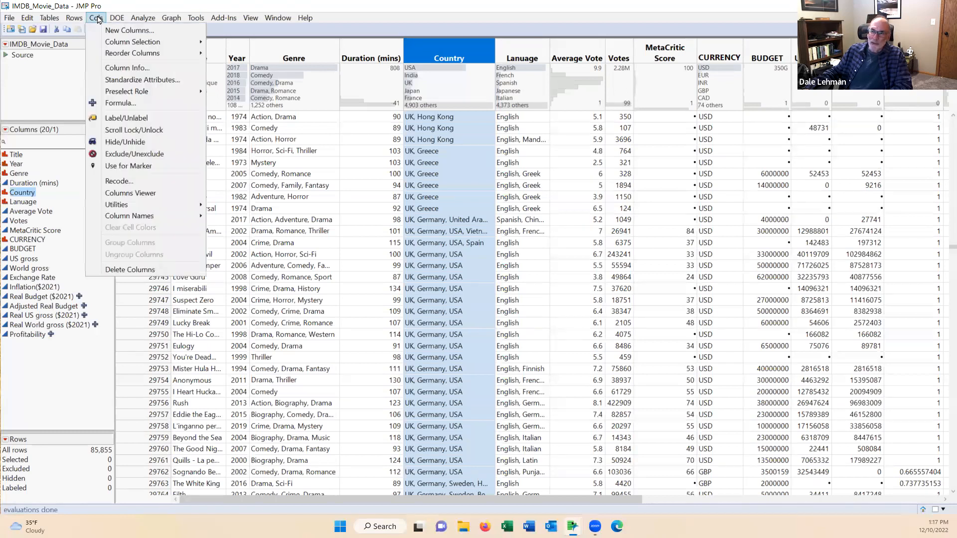
left_click(106, 31)
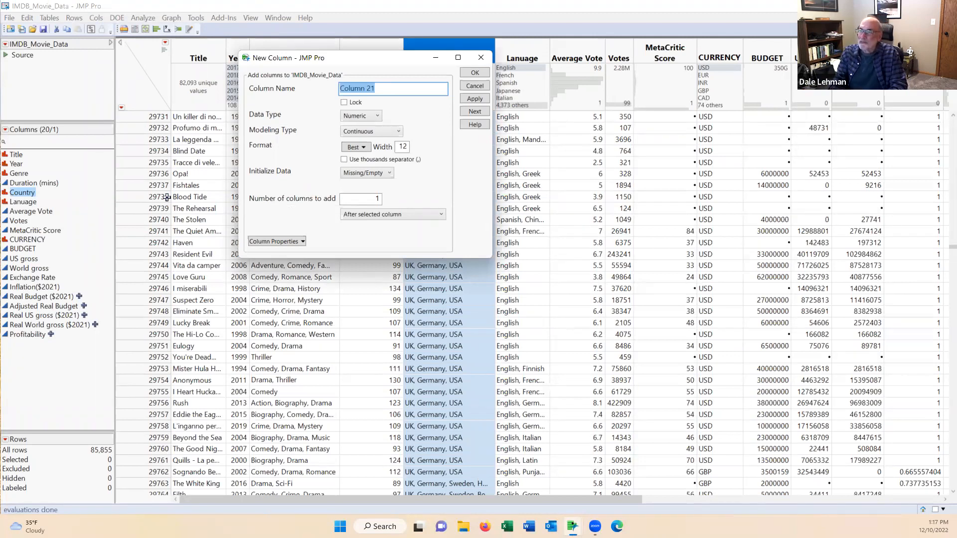
type("Adjusted Country")
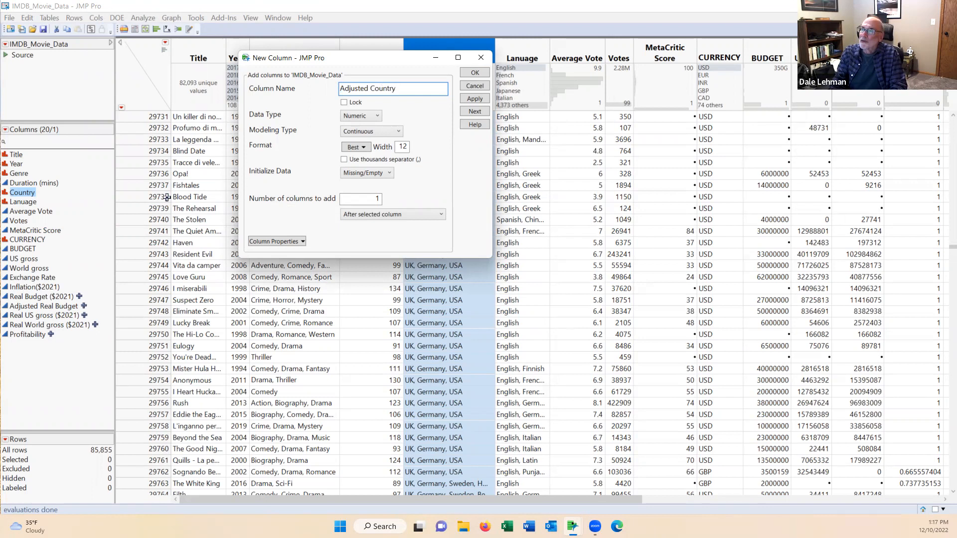
key("ctrl+BackSpace")
key("ctrl+BackSpace")
type("Primary")
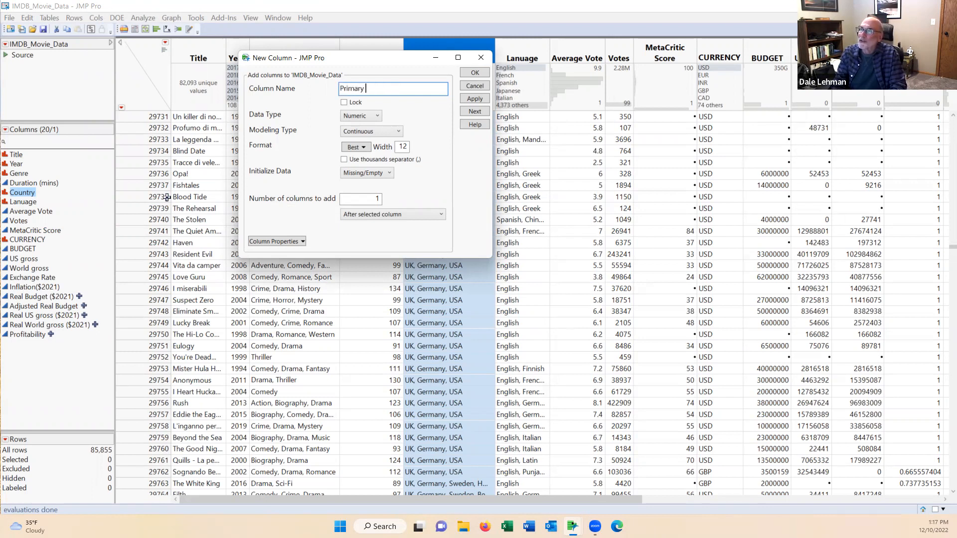
type(" Country")
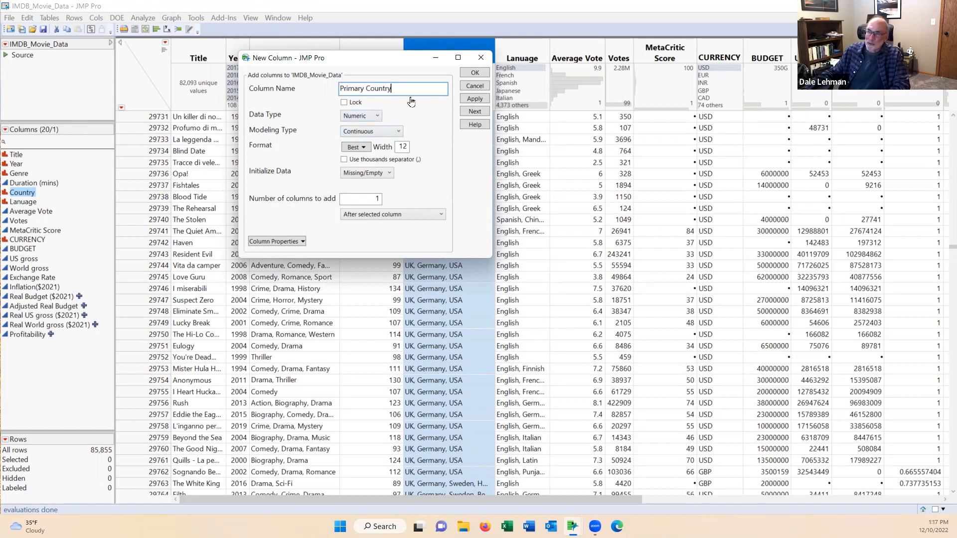
left_click(369, 118)
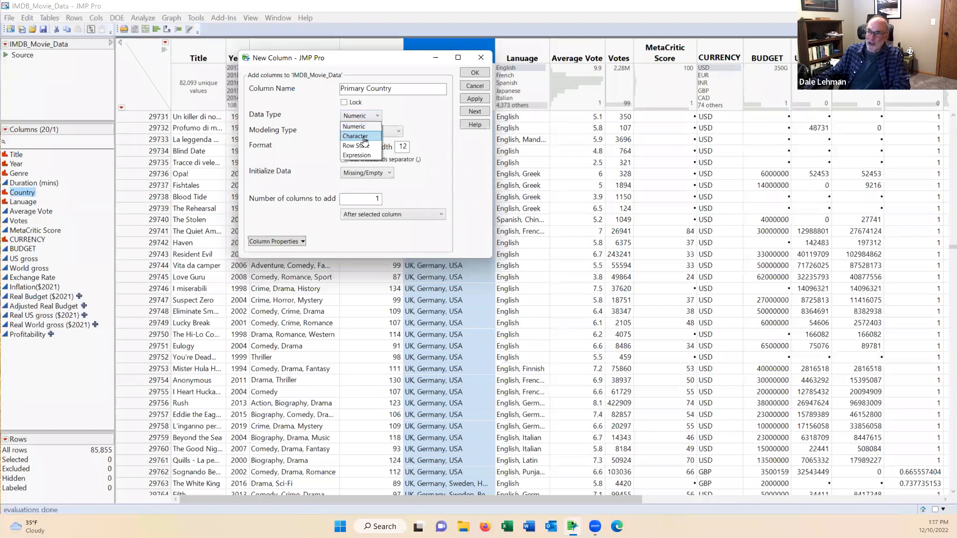
left_click(365, 137)
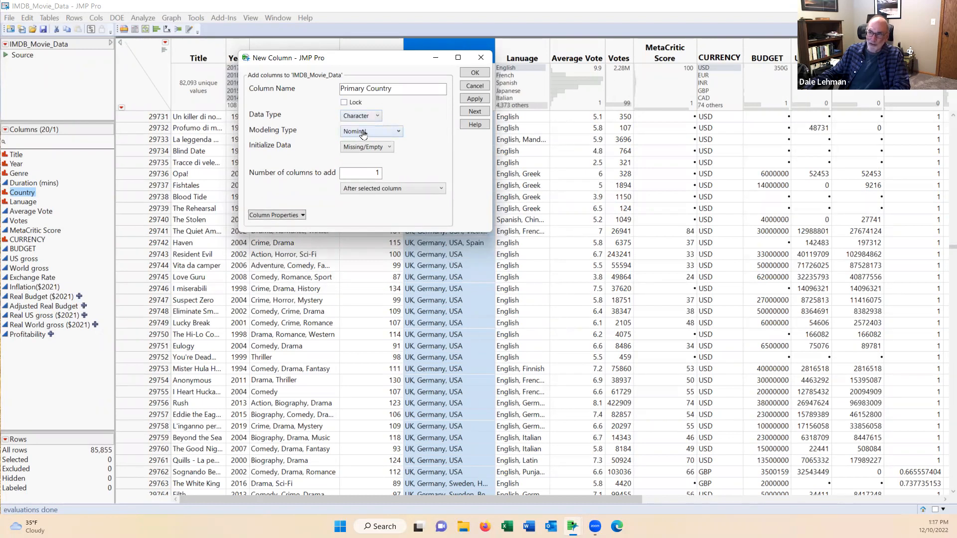
Step: Add a formula property to Primary Country and browse the formula editor's Probability, Row State, Assignment and Transcendental function categories
left_click(288, 216)
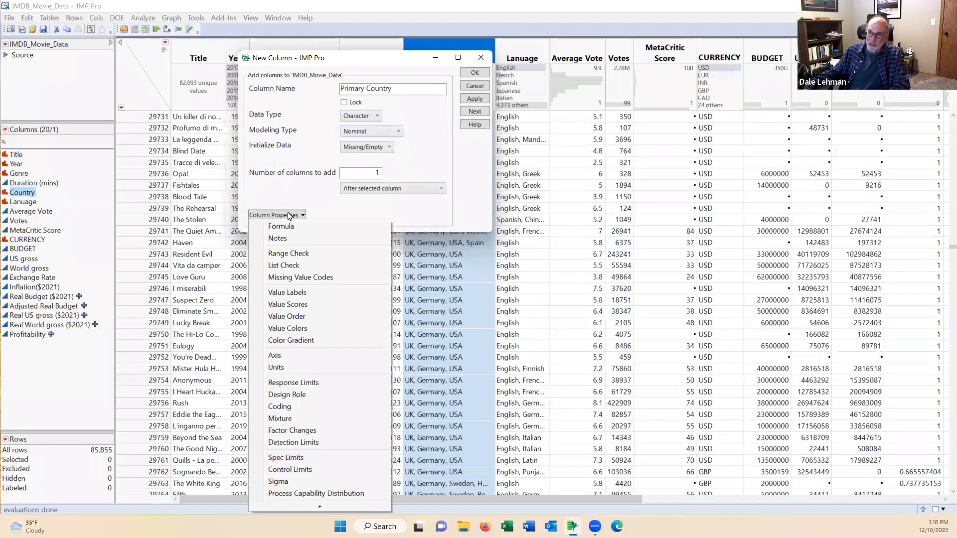
left_click(283, 227)
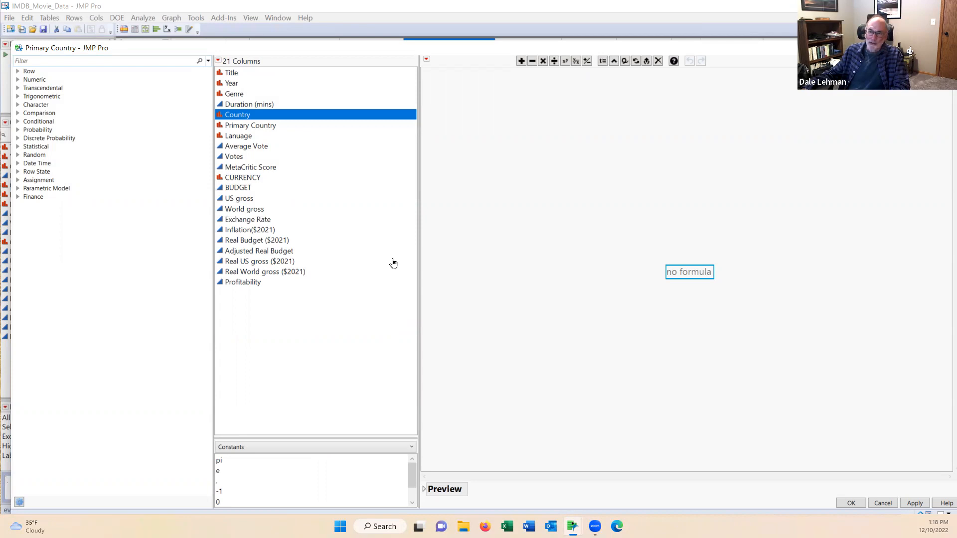
left_click(57, 132)
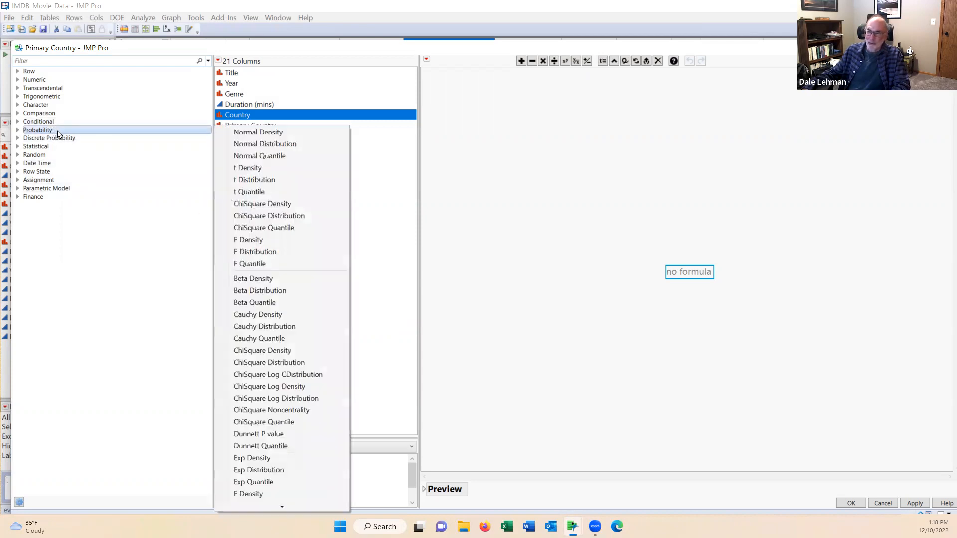
left_click(56, 97)
left_click(50, 171)
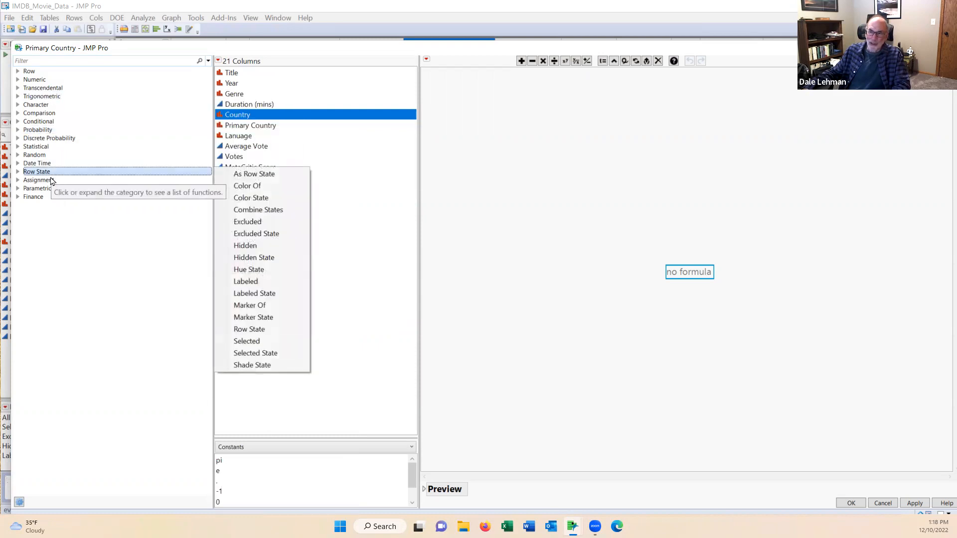
left_click(53, 181)
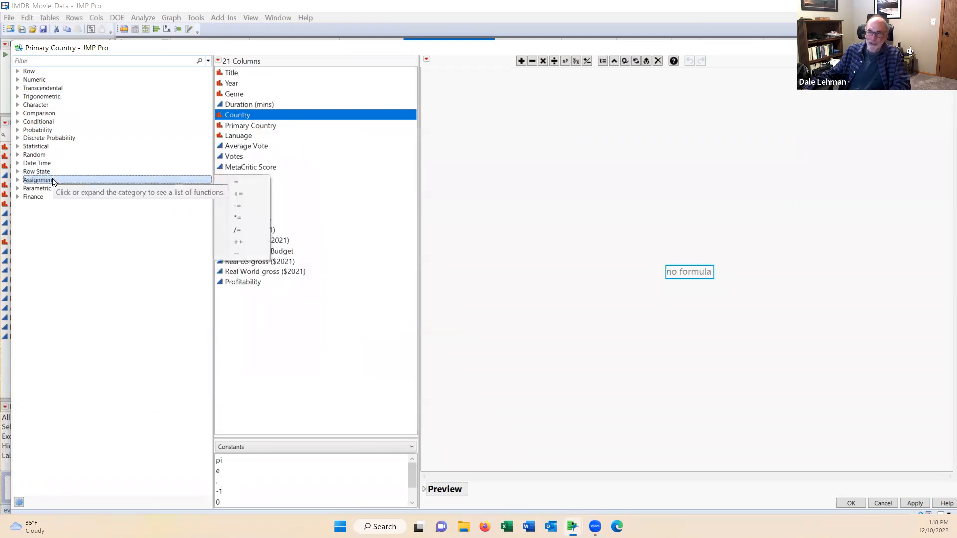
left_click(50, 89)
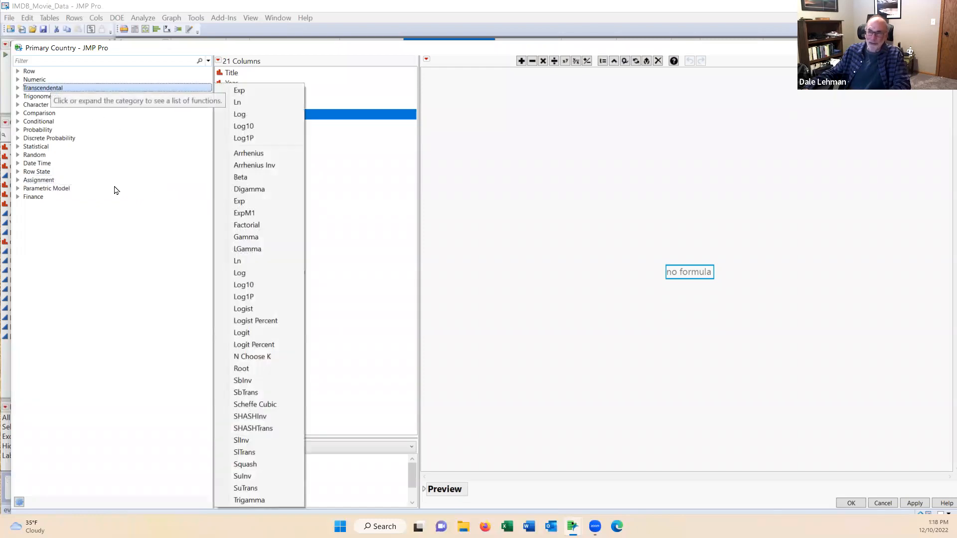
left_click(84, 258)
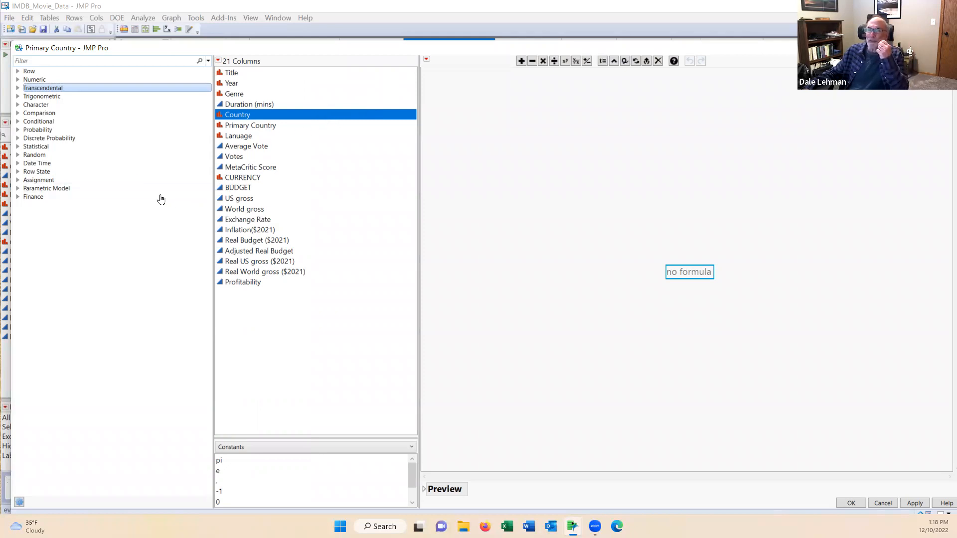
Step: Build the formula Word(1, Country) for Primary Country and add the column to the table
left_click(46, 105)
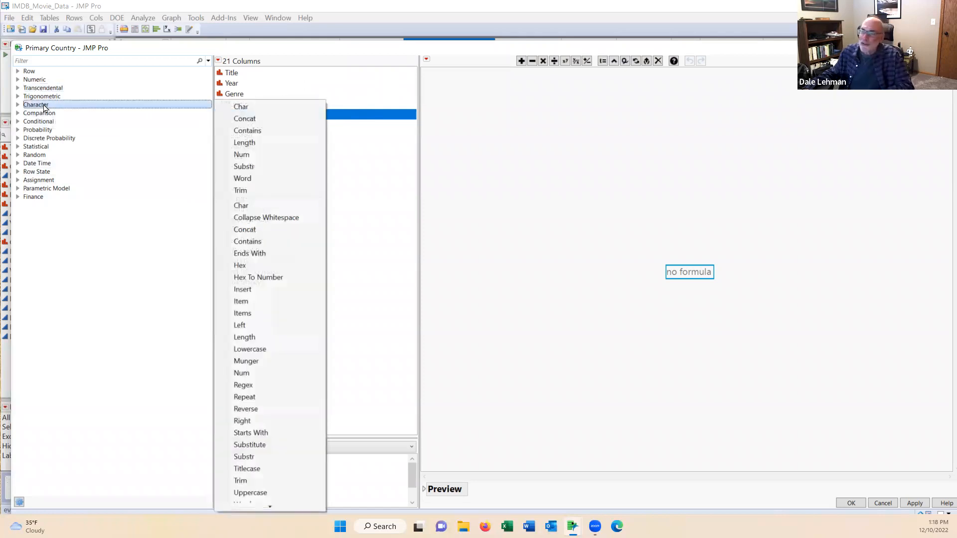
left_click(236, 180)
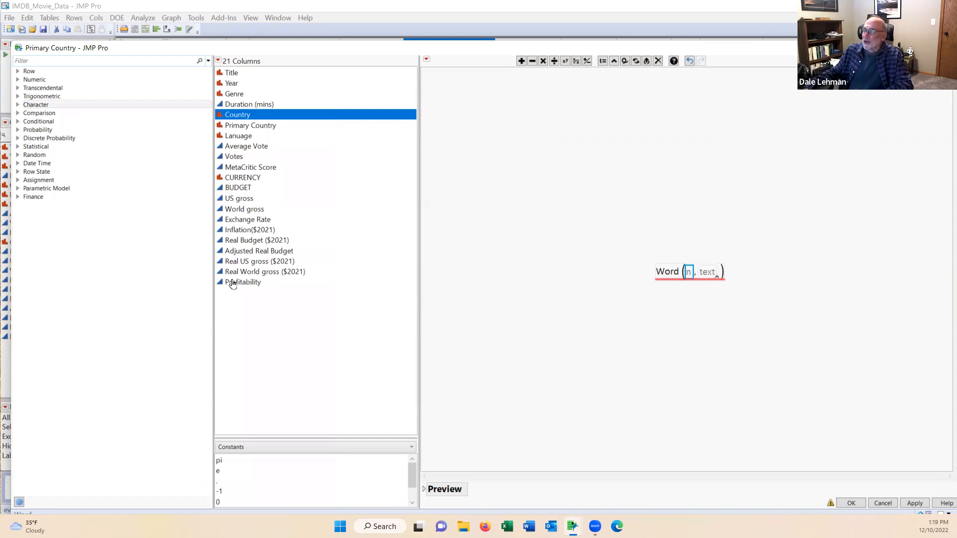
type("1")
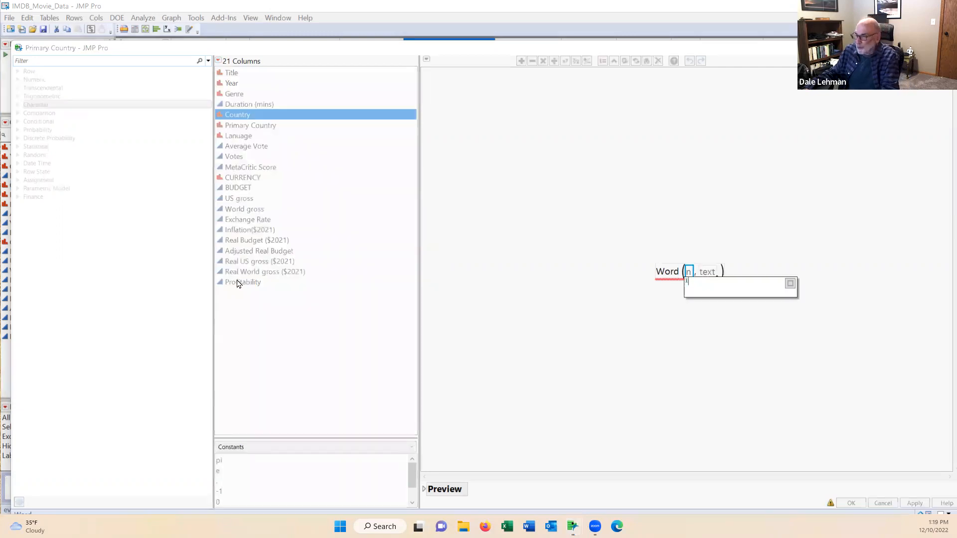
key("Return")
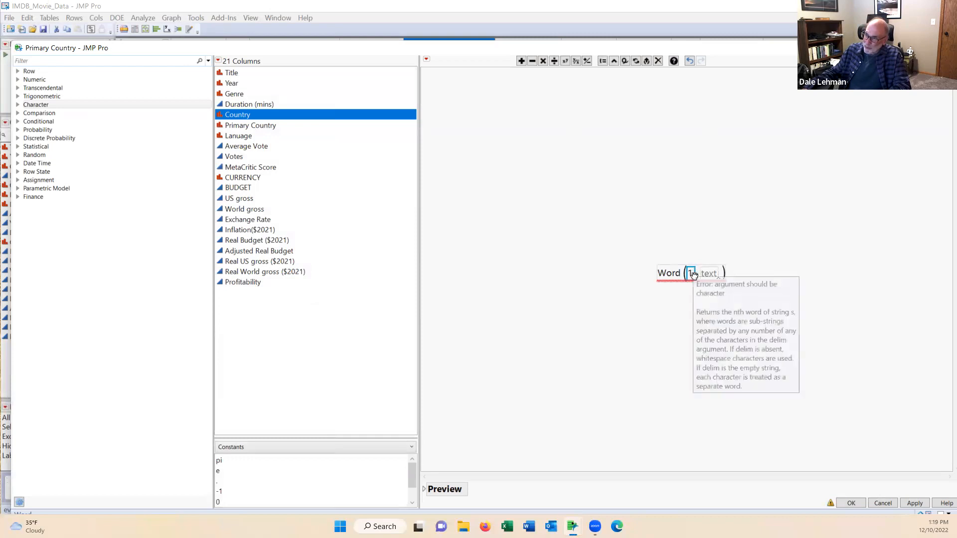
mouse_move(696, 270)
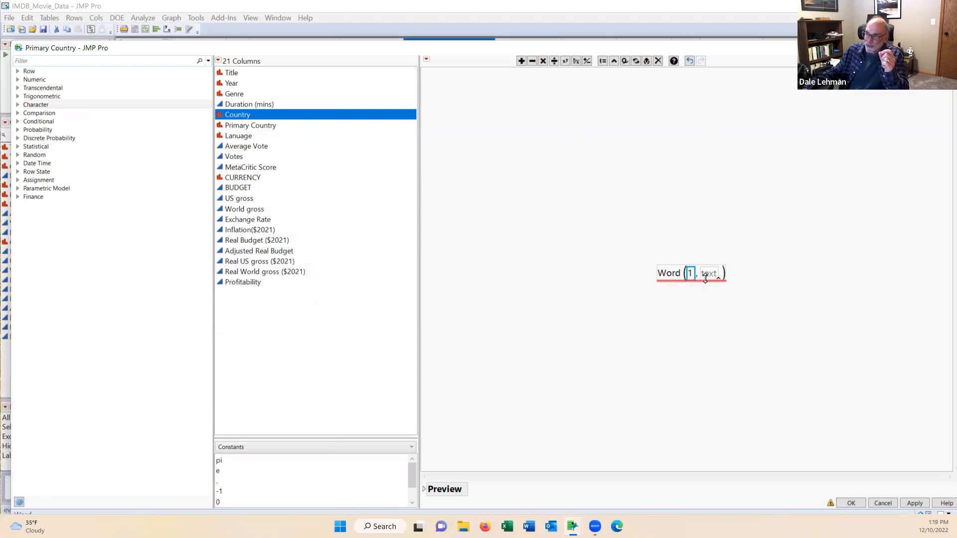
left_click(708, 277)
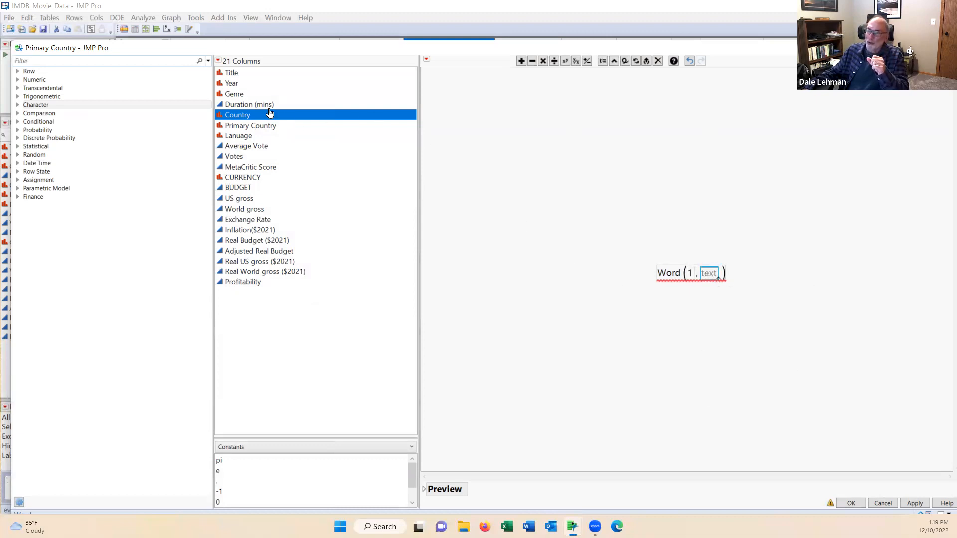
left_click(241, 114)
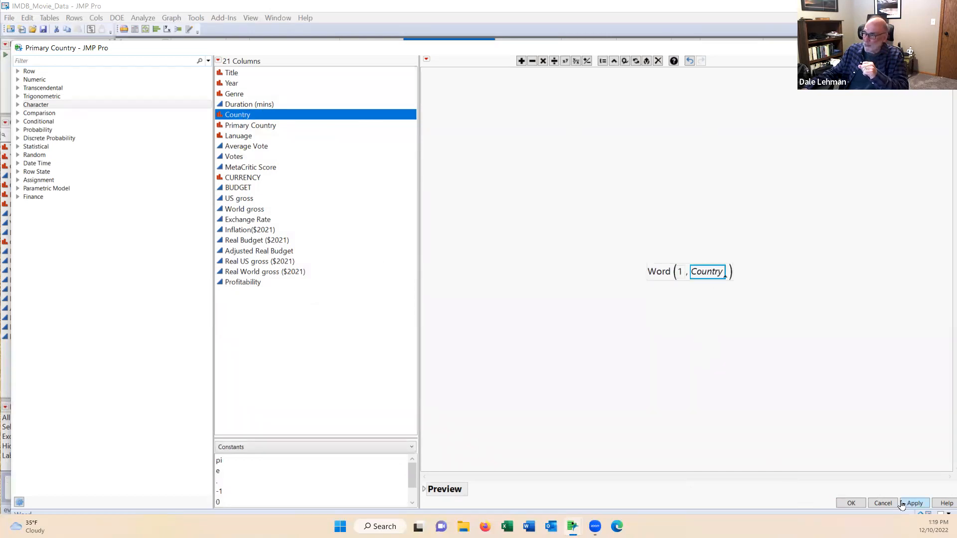
left_click(851, 504)
left_click(477, 73)
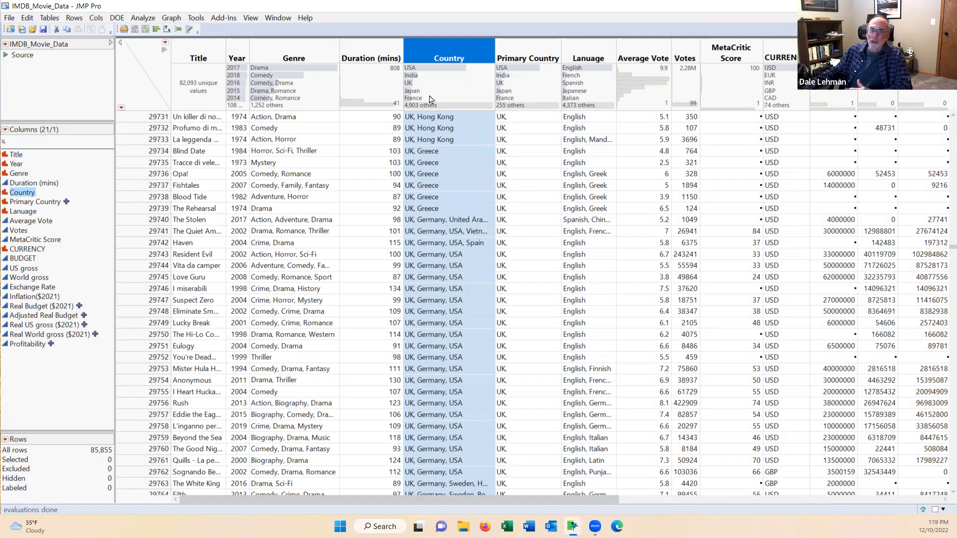
Step: Check the Primary Country entries in the table and create a Distribution report with Primary Country as the Y column
scroll(541, 232, "down", 1)
scroll(541, 231, "down", 13)
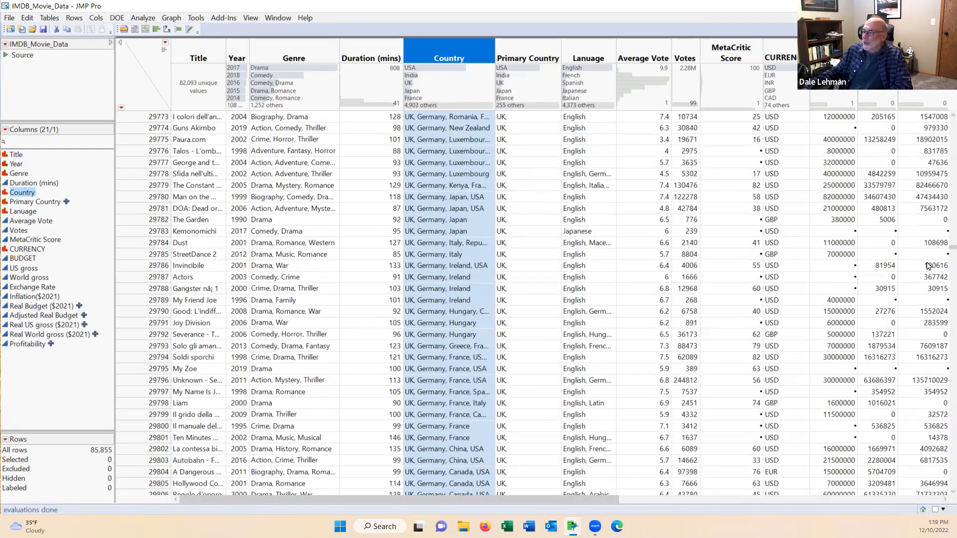
left_click_drag(950, 247, 935, 121)
left_click(540, 48)
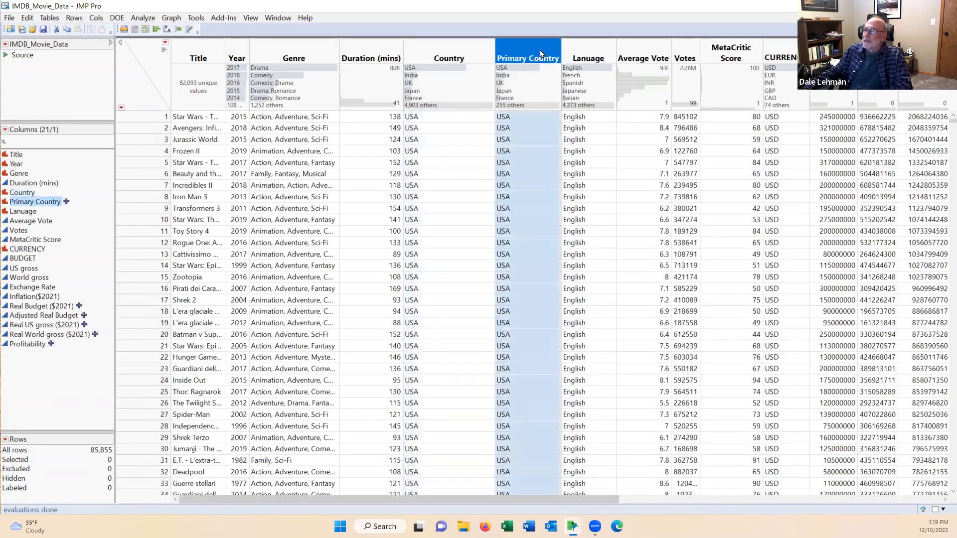
left_click(143, 18)
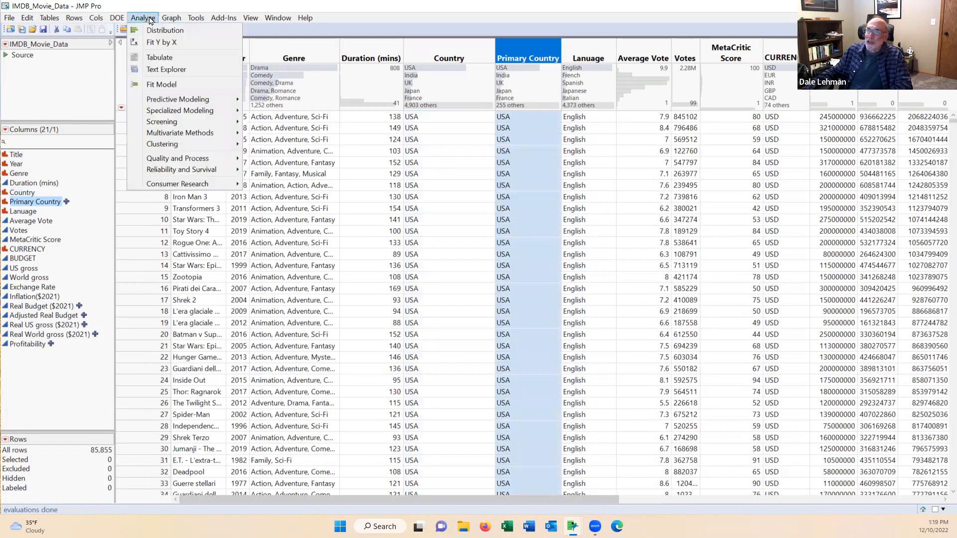
left_click(167, 29)
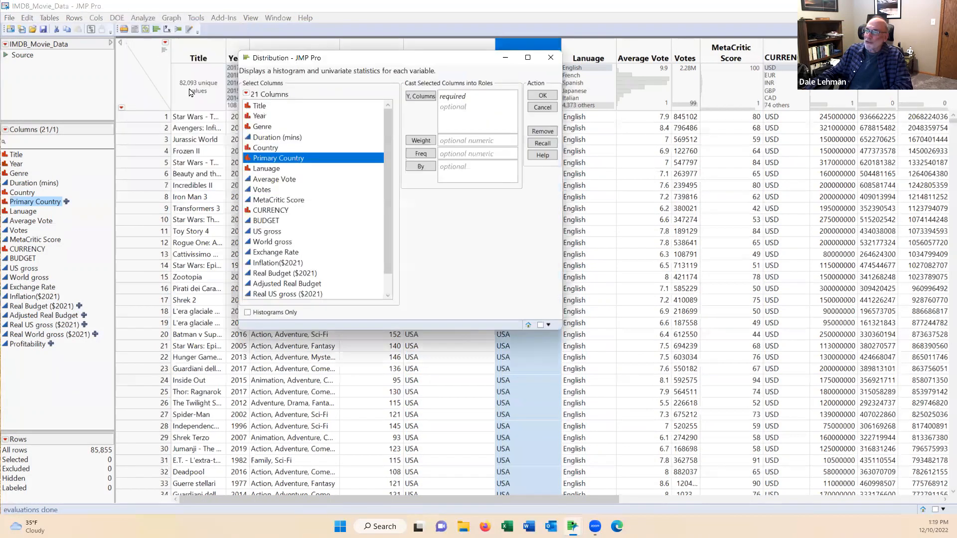
left_click(418, 103)
left_click(538, 96)
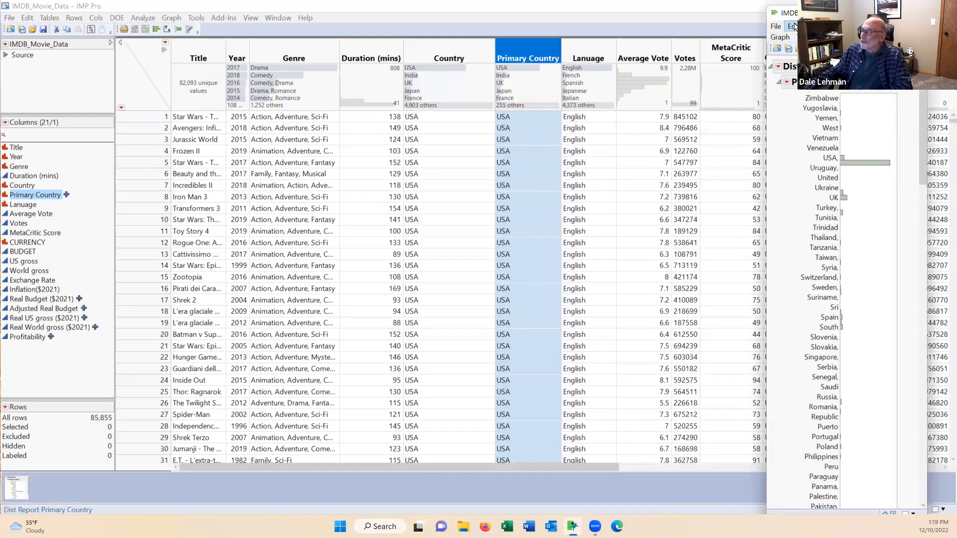
Step: Bring the distribution report into clear view and examine the Primary Country histogram and the frequency levels, including UK and USA
left_click_drag(823, 15, 324, 15)
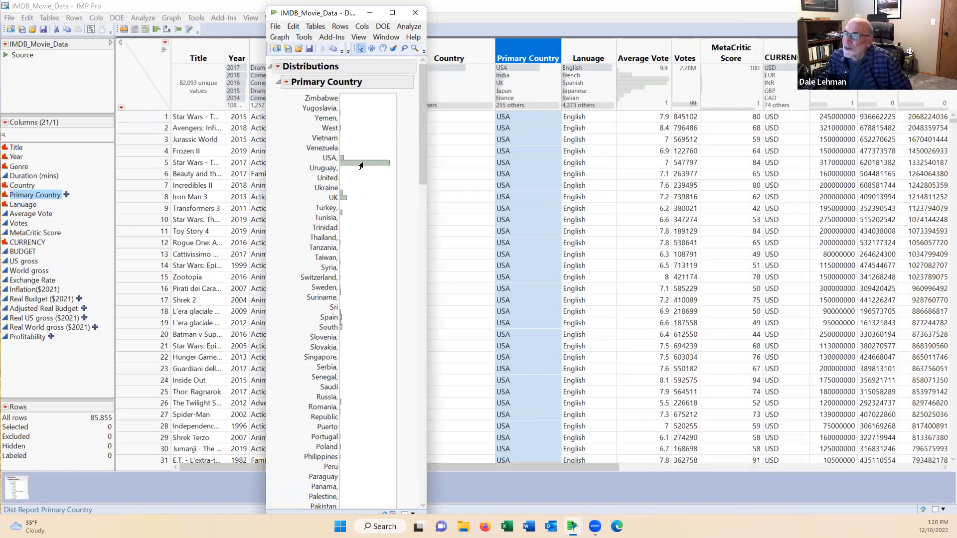
mouse_move(361, 165)
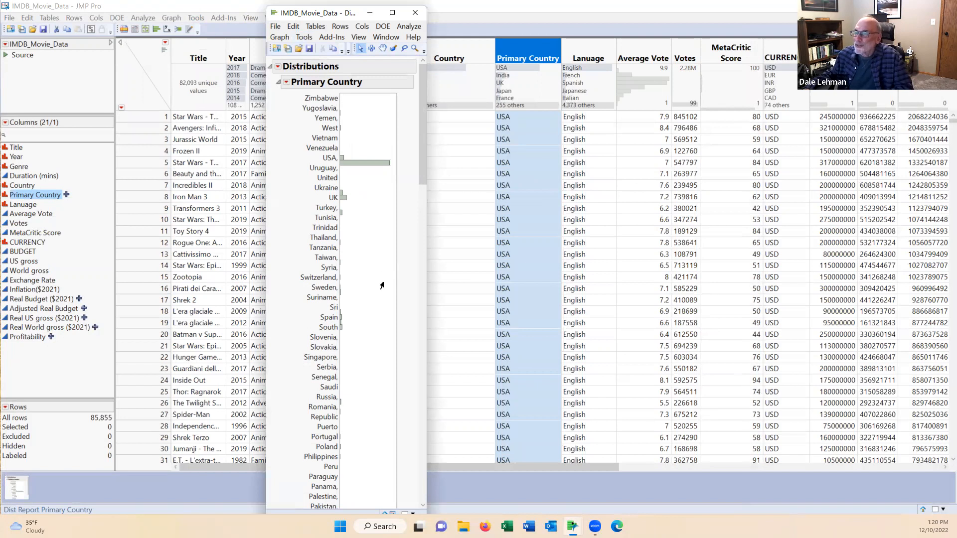
scroll(420, 261, "down", 2)
left_click_drag(420, 258, 420, 462)
scroll(388, 391, "down", 8)
left_click_drag(406, 278, 407, 468)
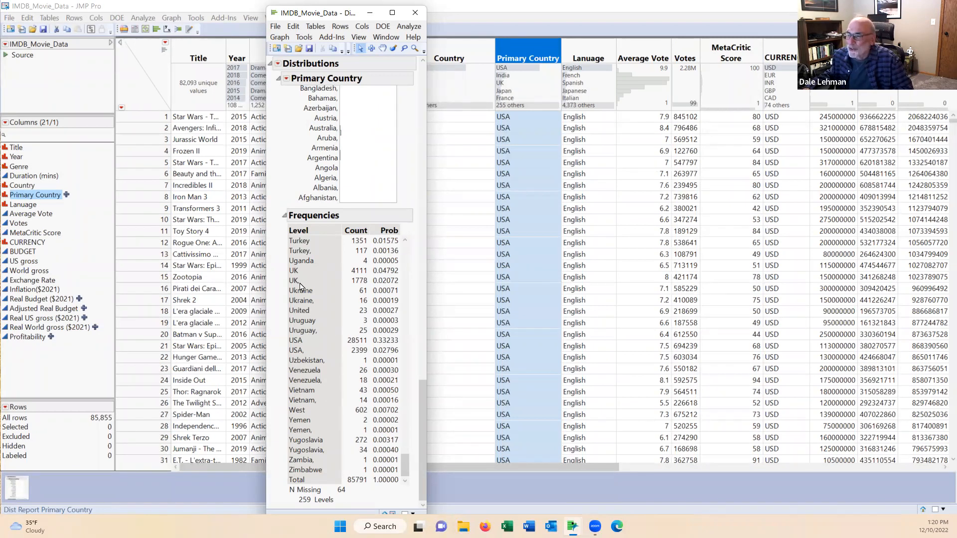
left_click(243, 31)
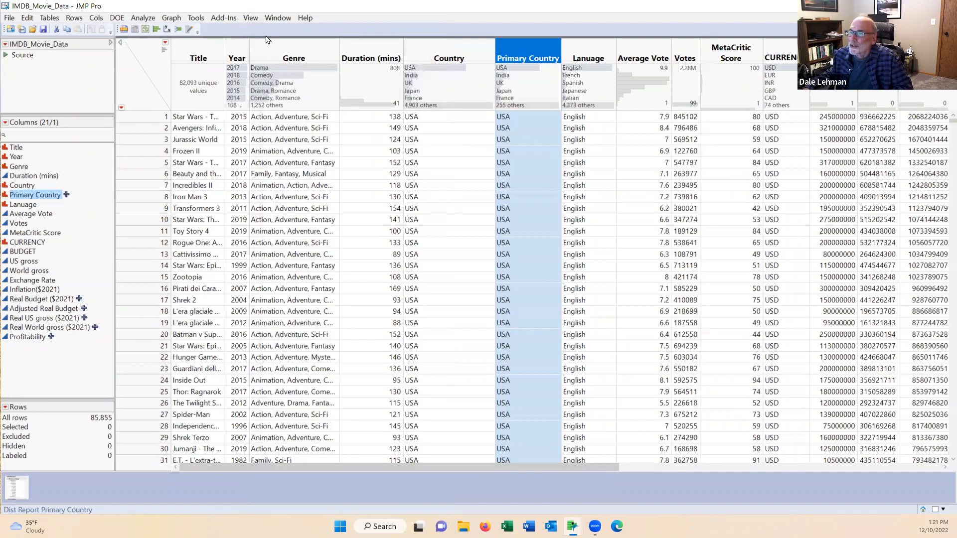
left_click(23, 488)
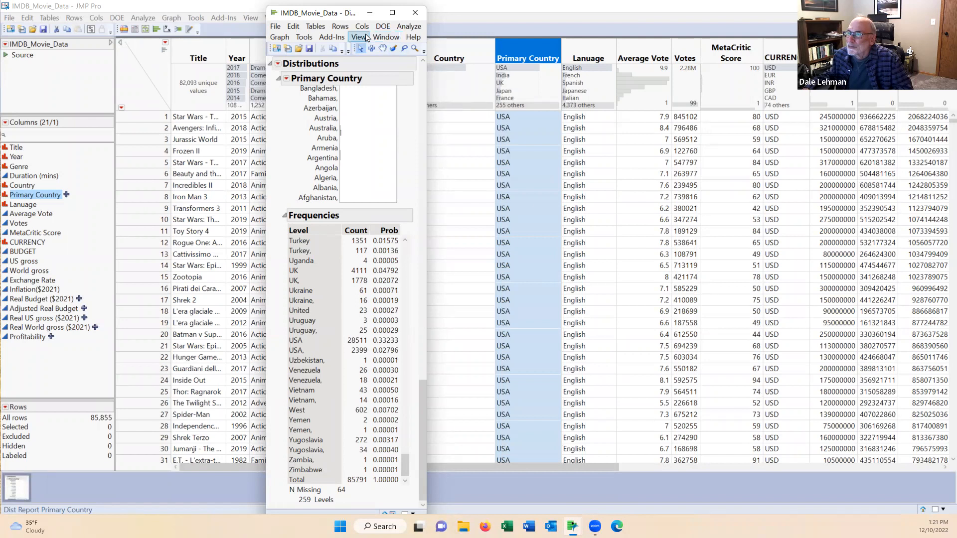
left_click(269, 37)
left_click(287, 67)
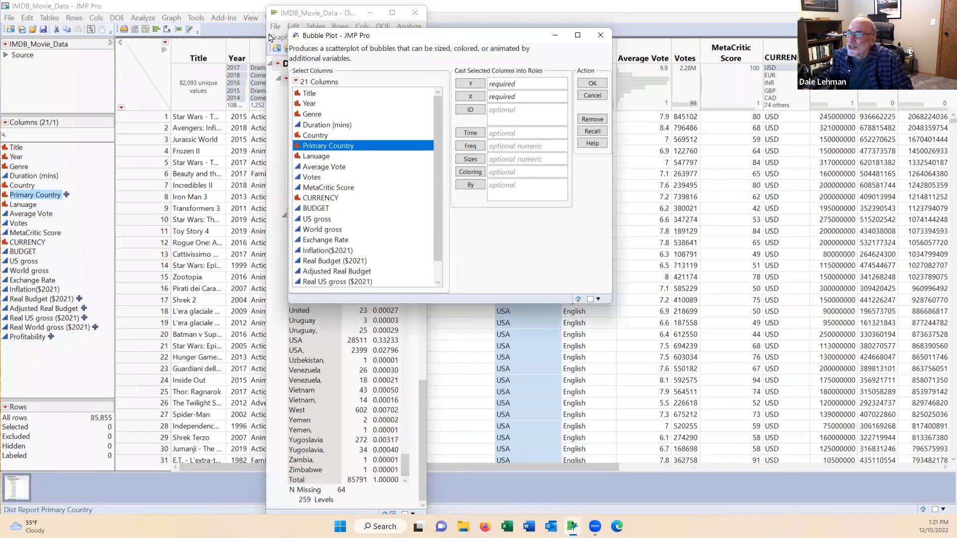
left_click(593, 95)
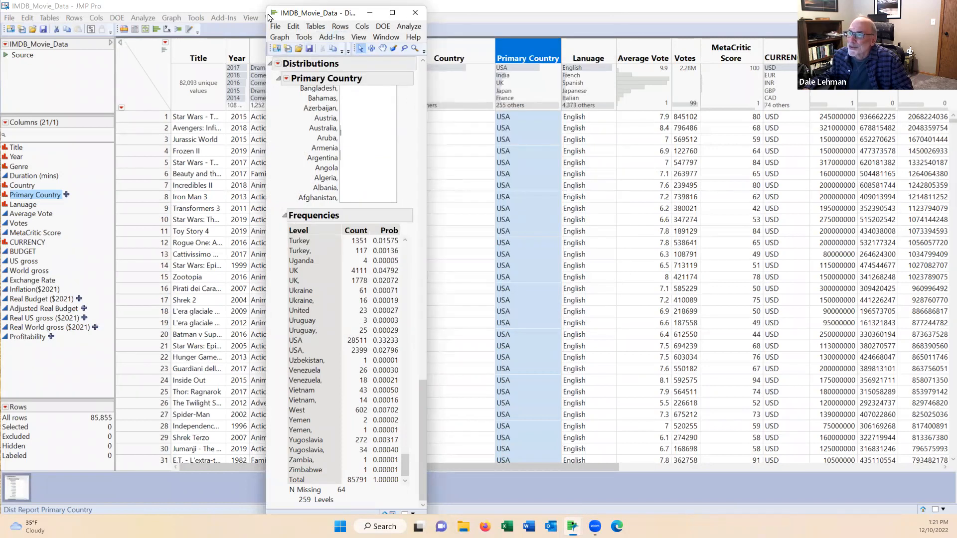
Step: Close the Primary Country distribution report and open Recode for the Primary Country column
left_click_drag(268, 18, 202, 78)
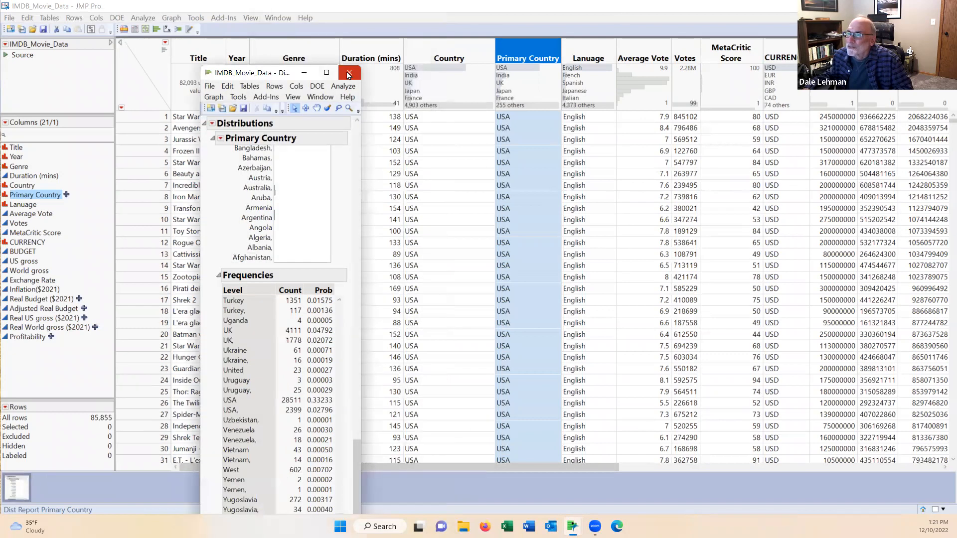
left_click(349, 73)
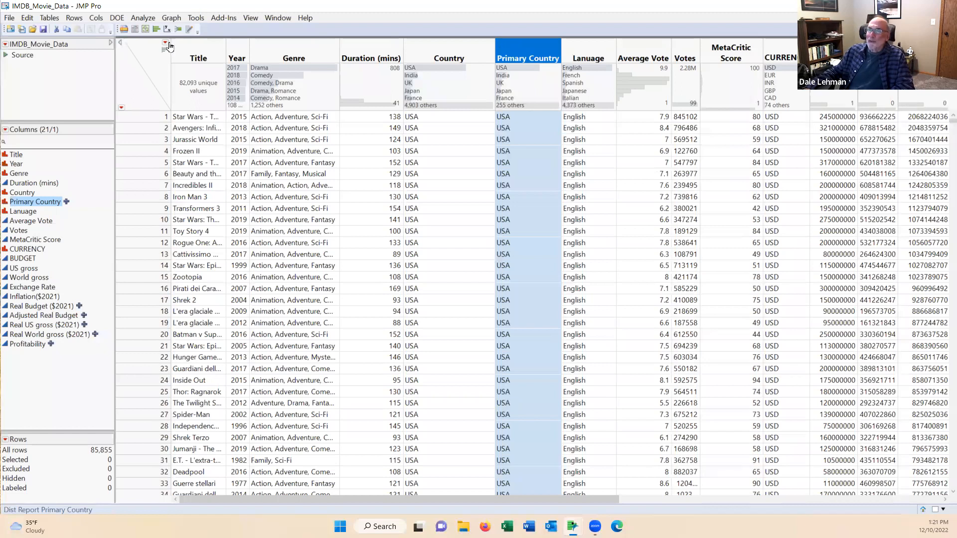
left_click(97, 18)
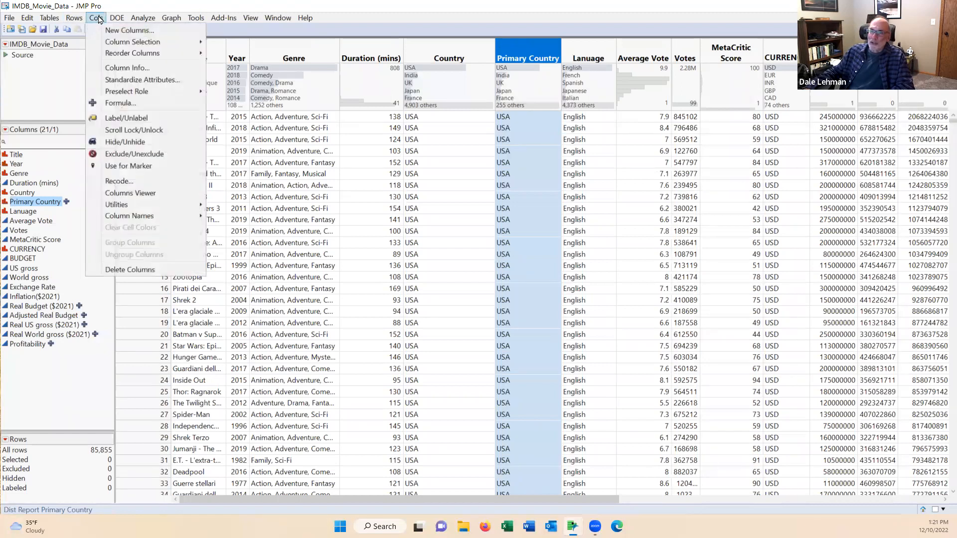
mouse_move(117, 18)
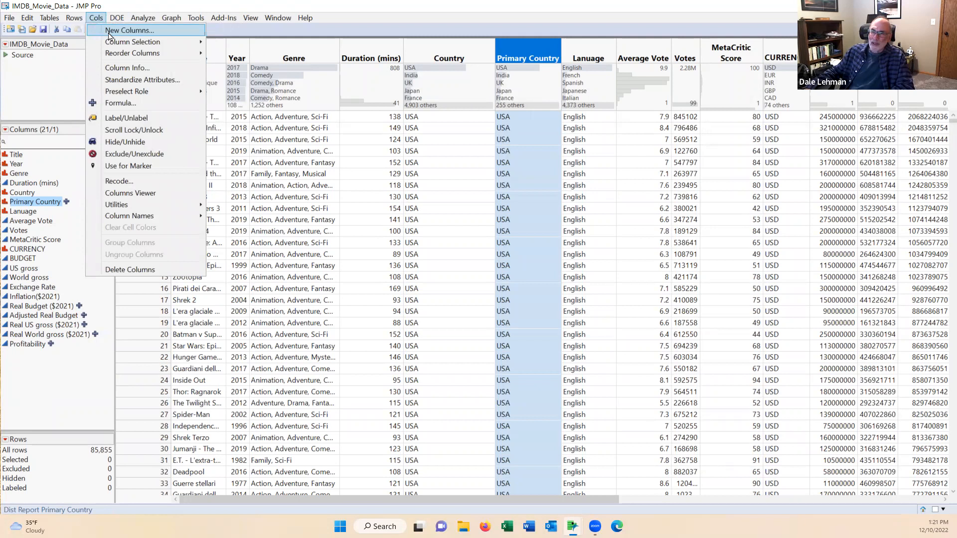
mouse_move(128, 54)
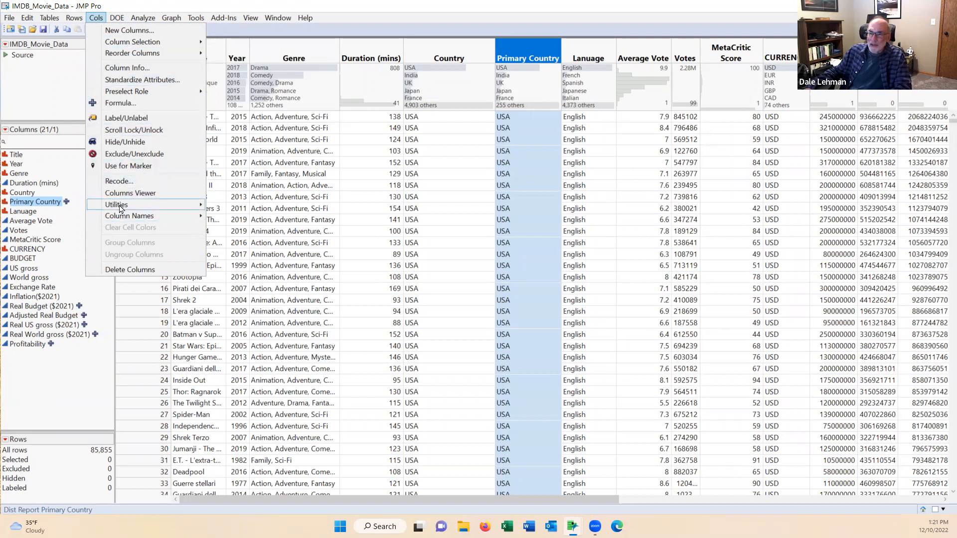
mouse_move(115, 206)
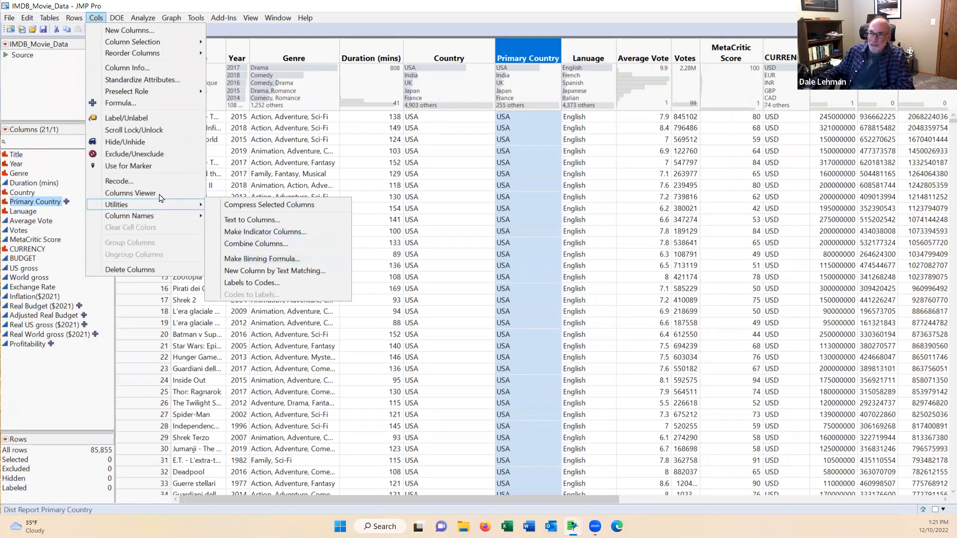
left_click(114, 183)
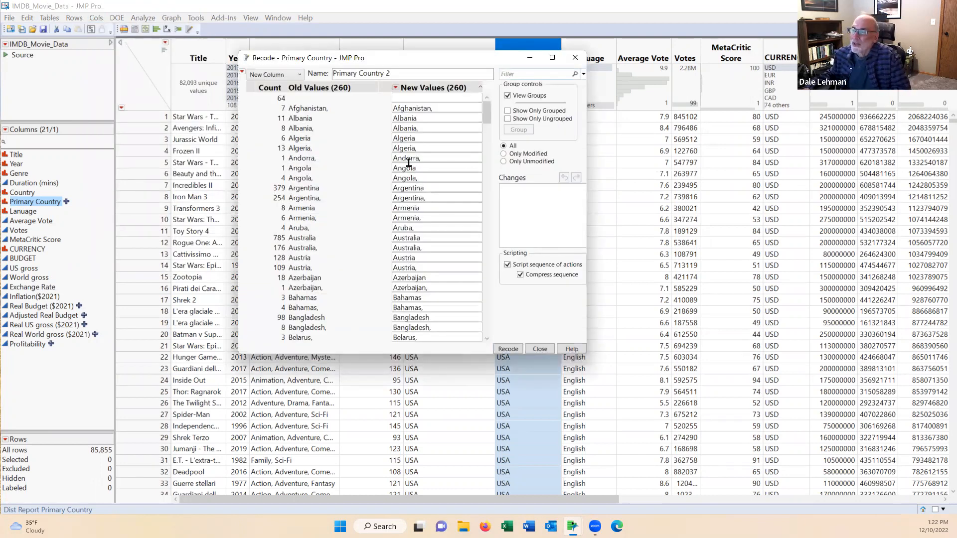
Step: Remove the trailing comma from the new values for "Yugoslavia," and "Vietnam," so they merge with Yugoslavia and Vietnam
scroll(448, 138, "down", 7)
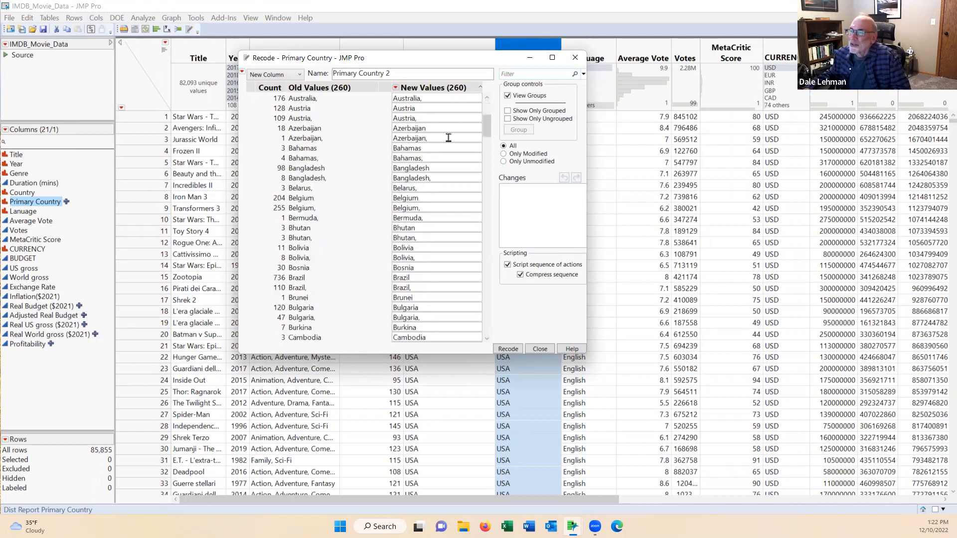
scroll(308, 138, "down", 10)
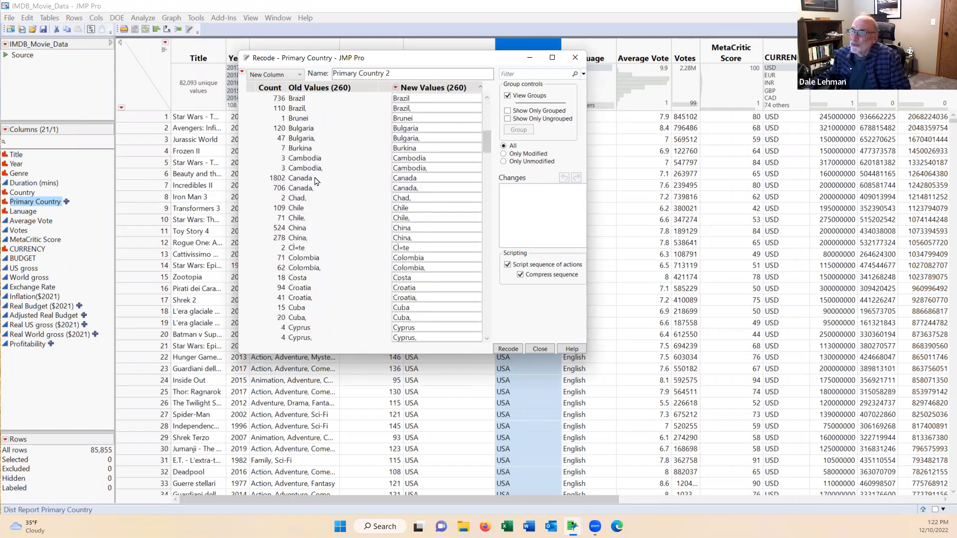
left_click_drag(491, 155, 485, 323)
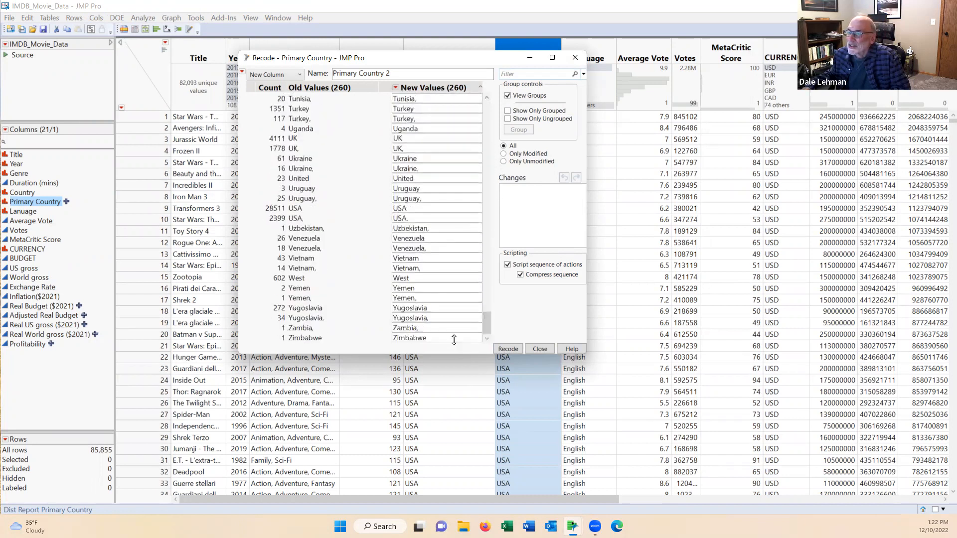
left_click(433, 320)
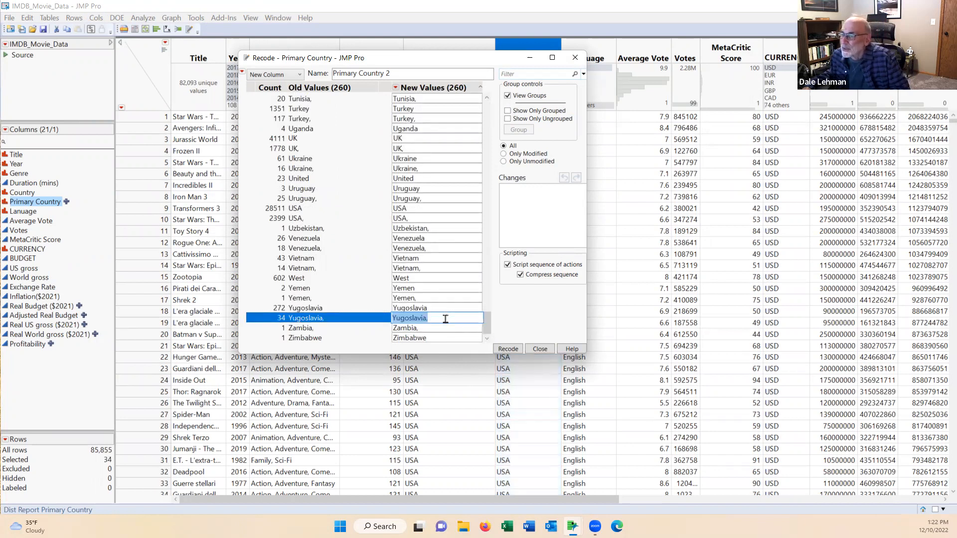
left_click(434, 317)
key("BackSpace")
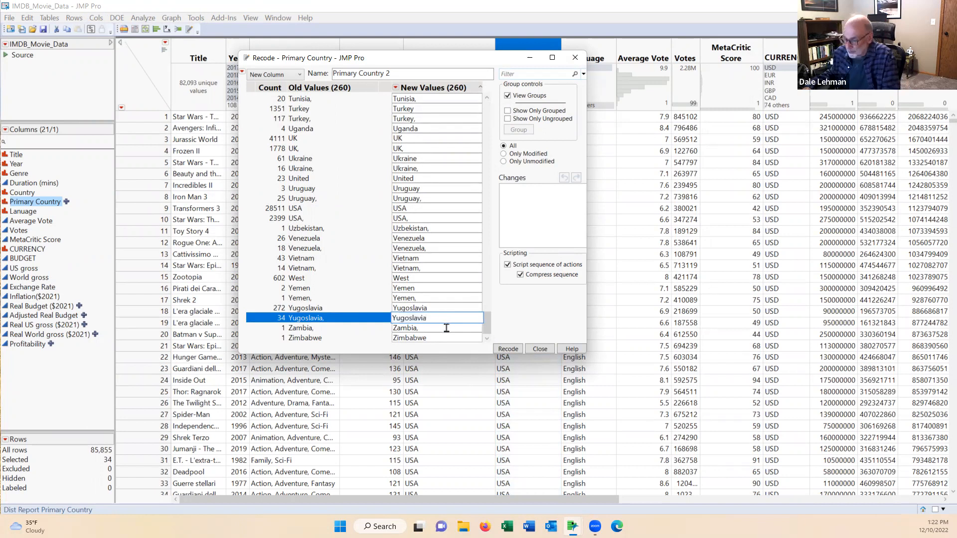
left_click(433, 269)
left_click(433, 270)
key("BackSpace")
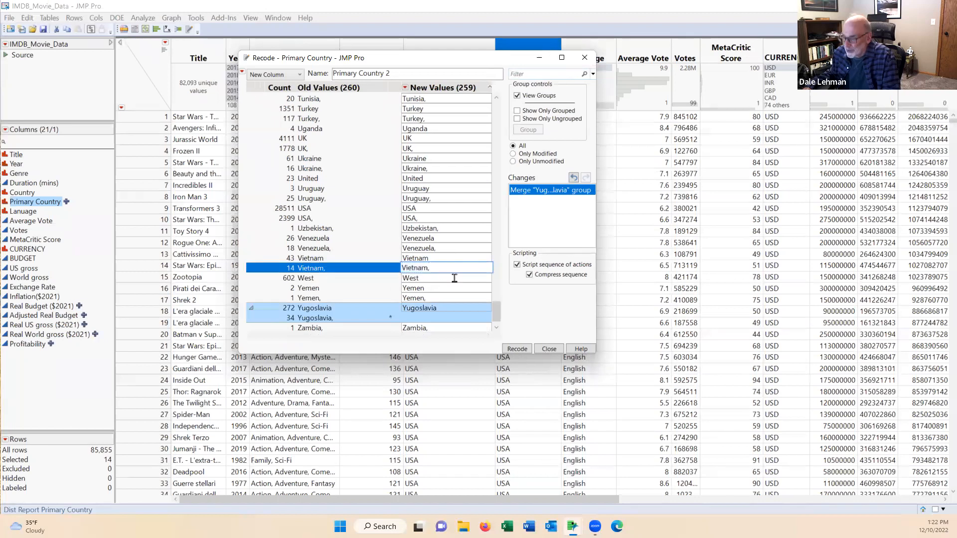
Step: Recode "Uzbekistan,", "Uruguay," and "Ukraine," to the same country names without the trailing comma
left_click(445, 229)
left_click(448, 231)
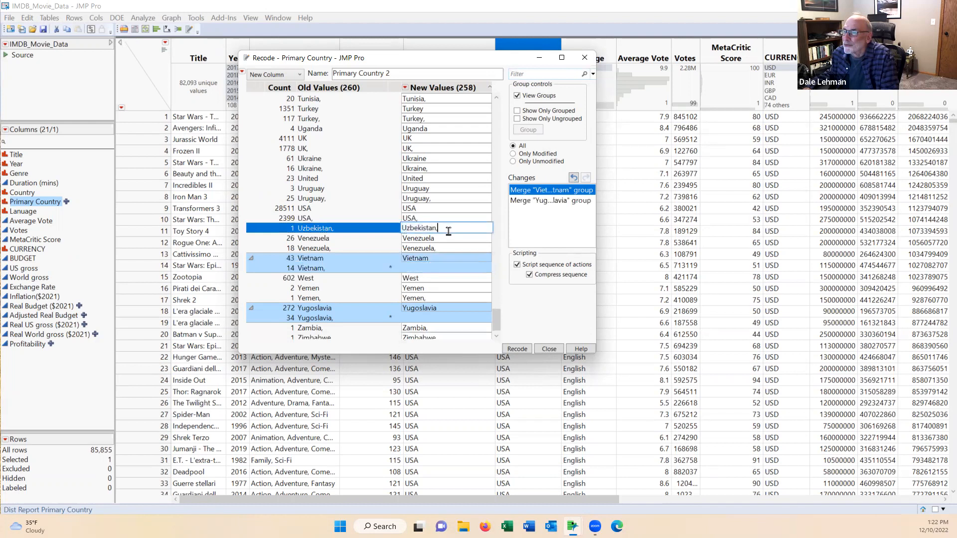
left_click(437, 203)
left_click(438, 202)
key("BackSpace")
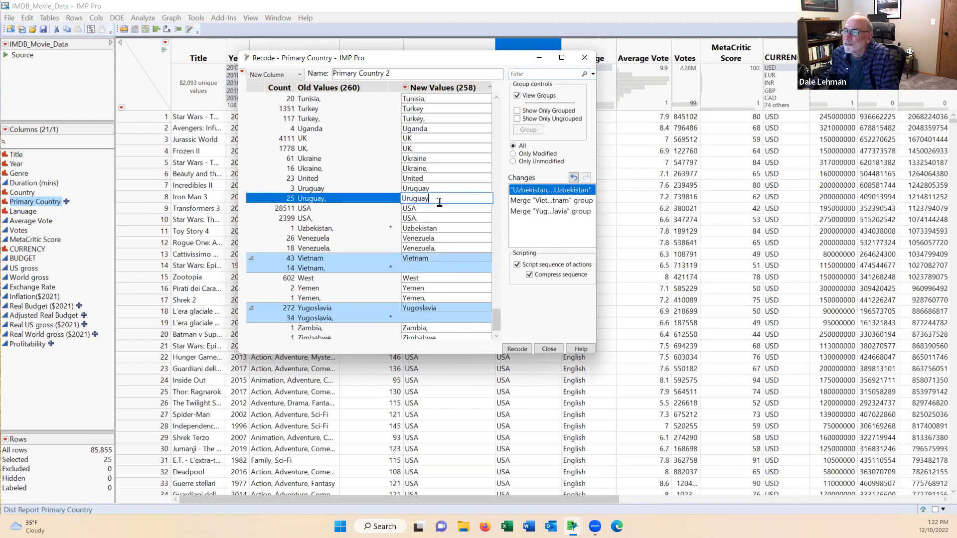
left_click(442, 168)
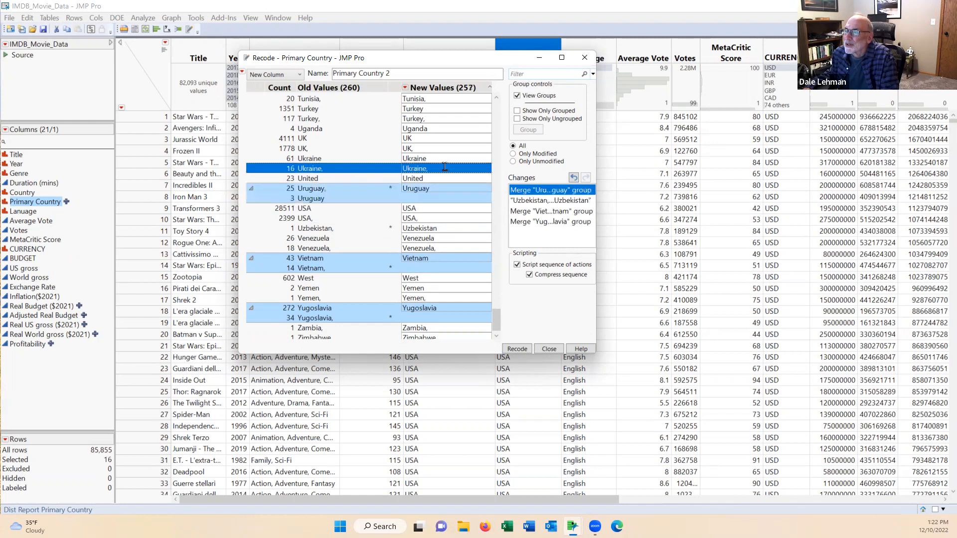
left_click(440, 168)
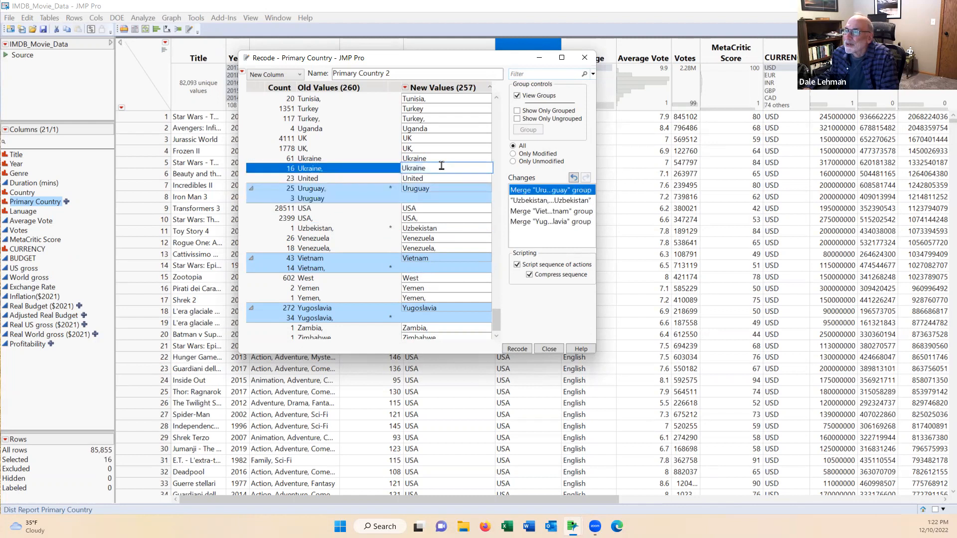
Step: Recode "UK," as UK and "USA," as USA, and apply the recoding to the new column Primary Country 2
left_click(424, 147)
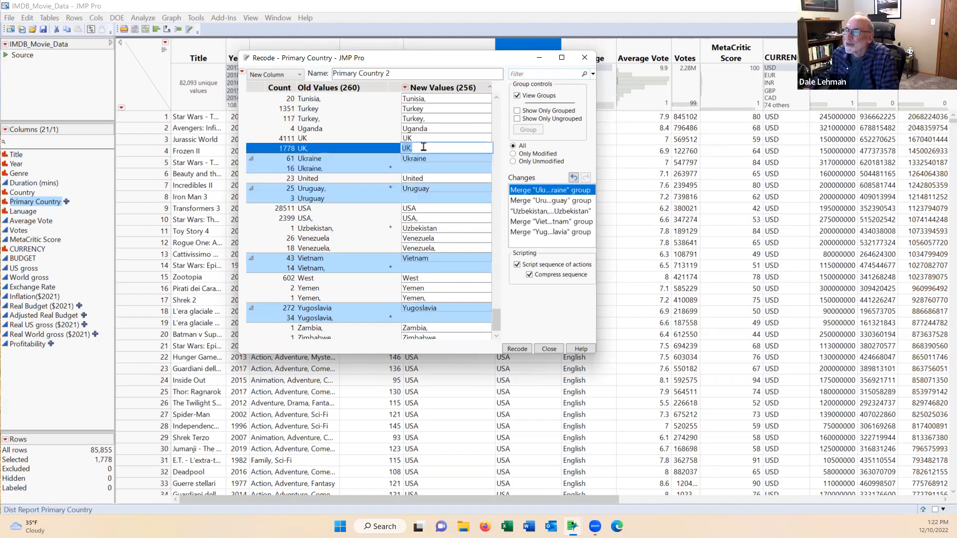
type("UK")
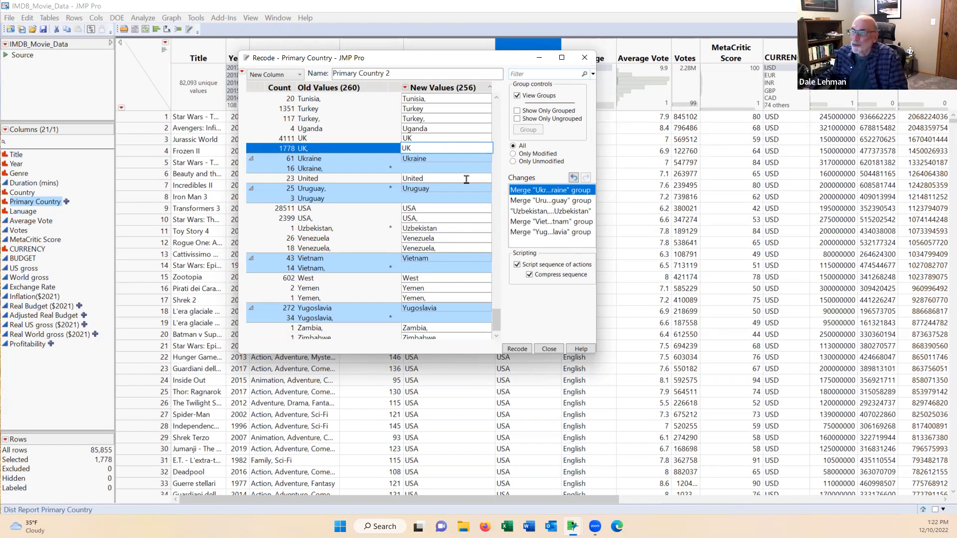
key("Return")
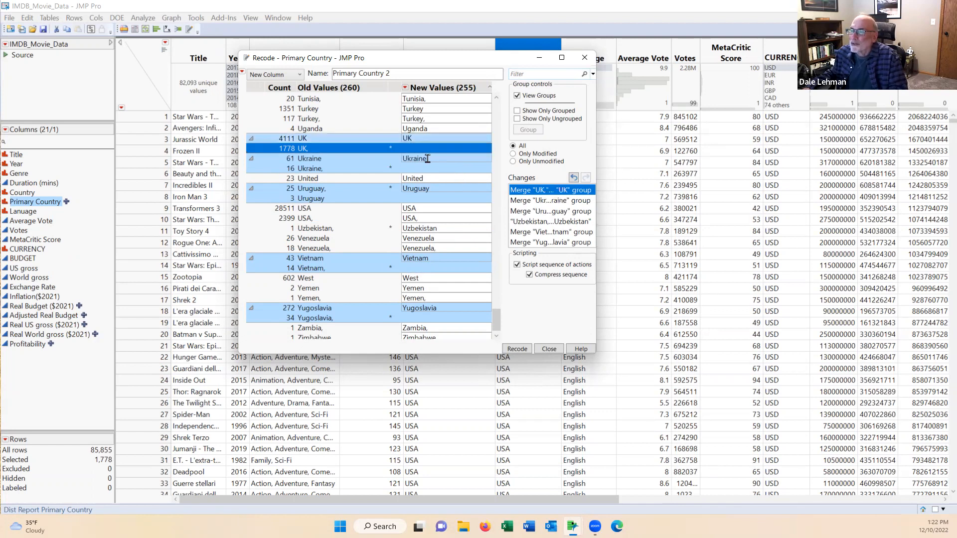
left_click(421, 219)
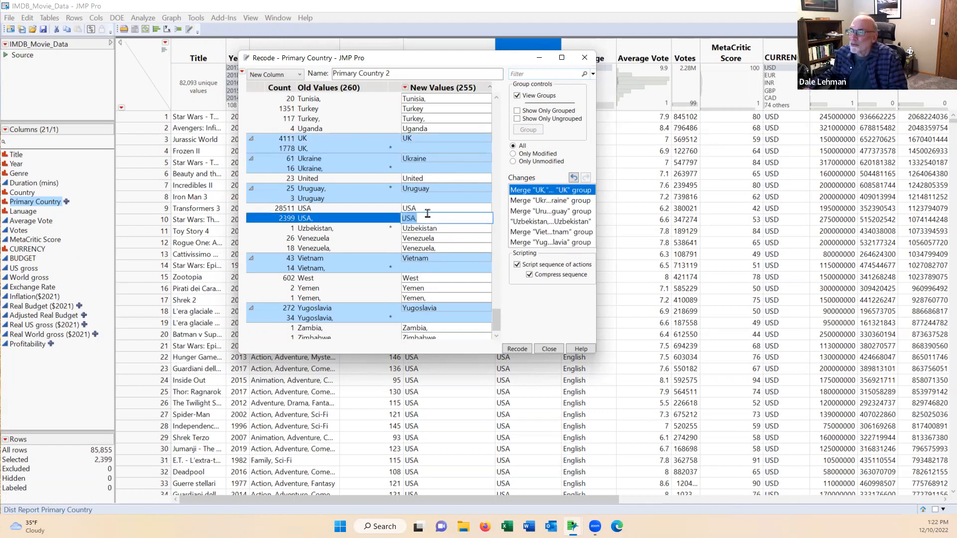
type("USA")
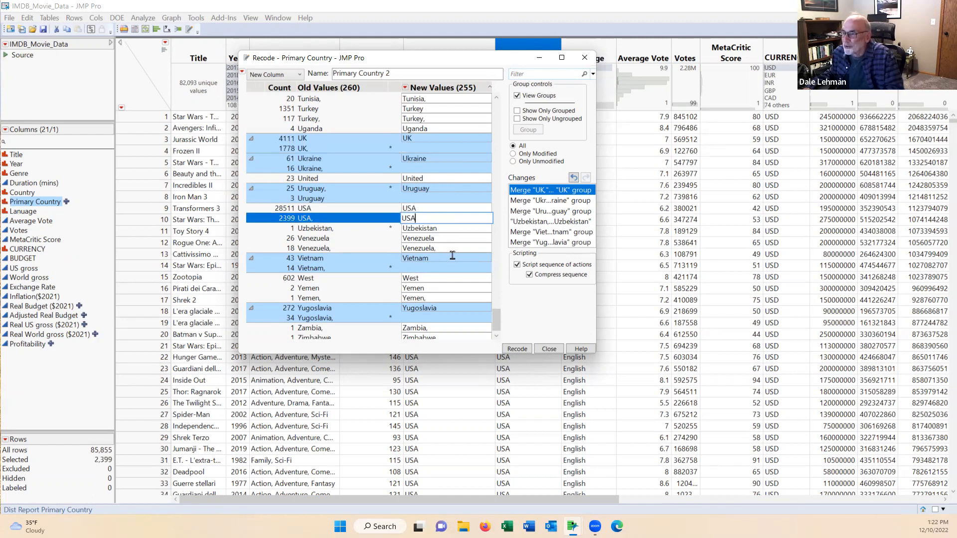
left_click(516, 349)
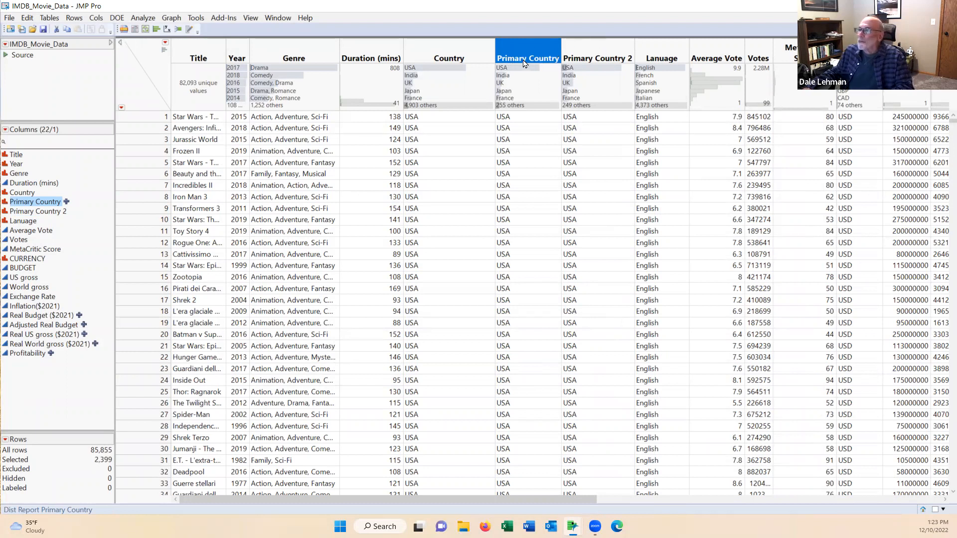
Step: Add one new empty numeric column after Primary Country 2 with the default name and settings
left_click(597, 49)
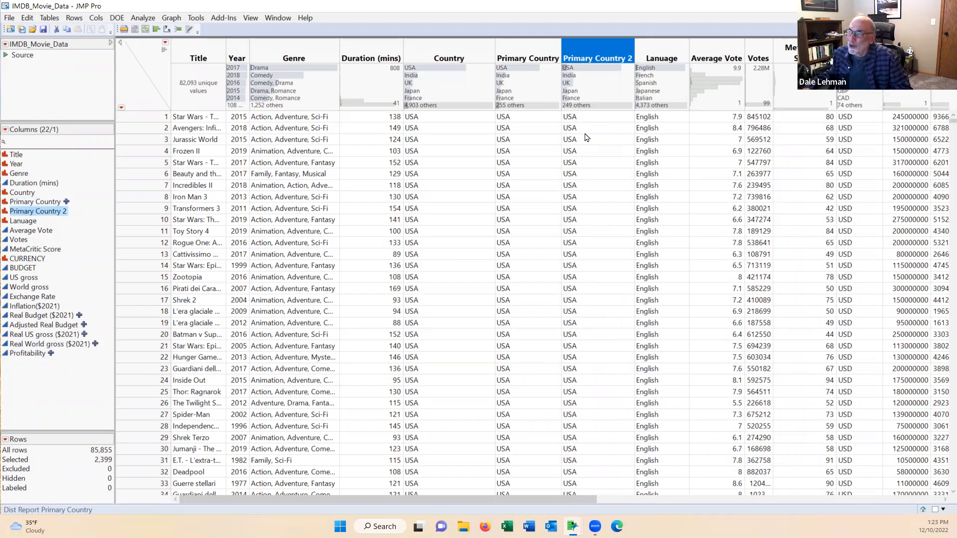
left_click(96, 18)
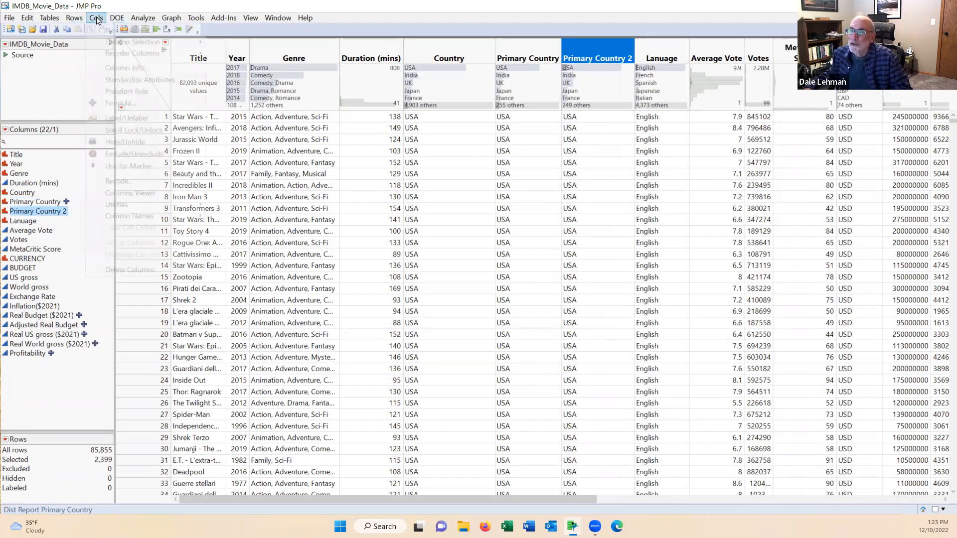
left_click(101, 30)
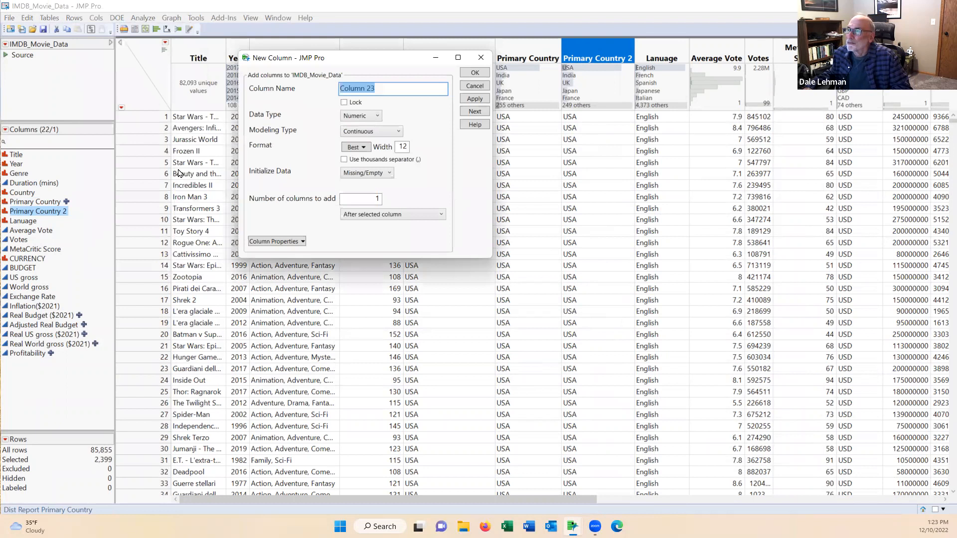
left_click(475, 72)
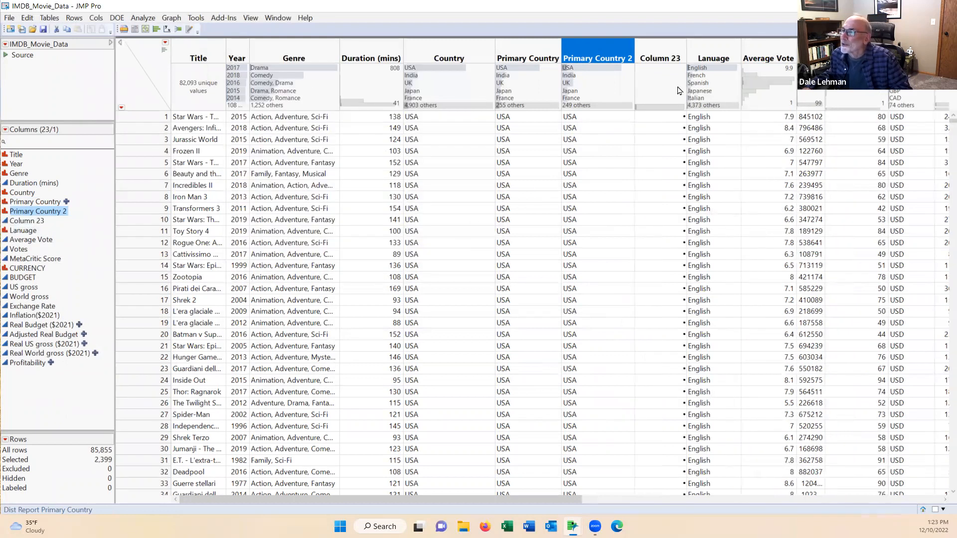
Step: Select all rows whose Primary Country 2 is USA or UK and start naming the selection in a column called US/UK
left_click(581, 70)
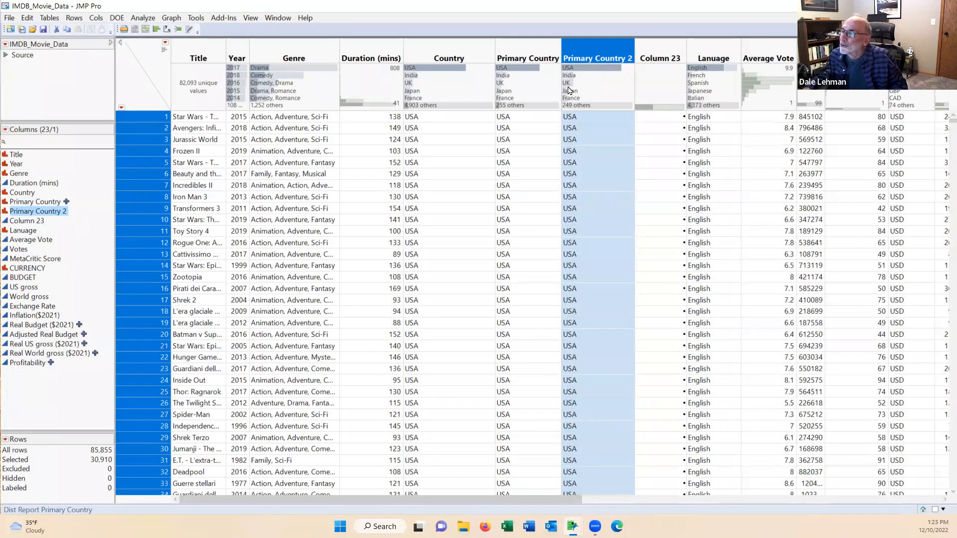
left_click(566, 84, "ctrl")
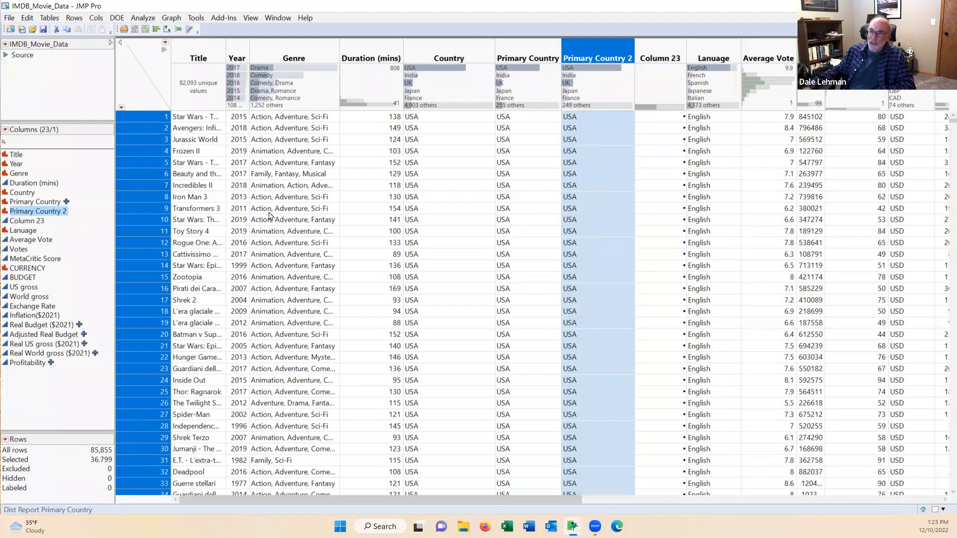
left_click(72, 18)
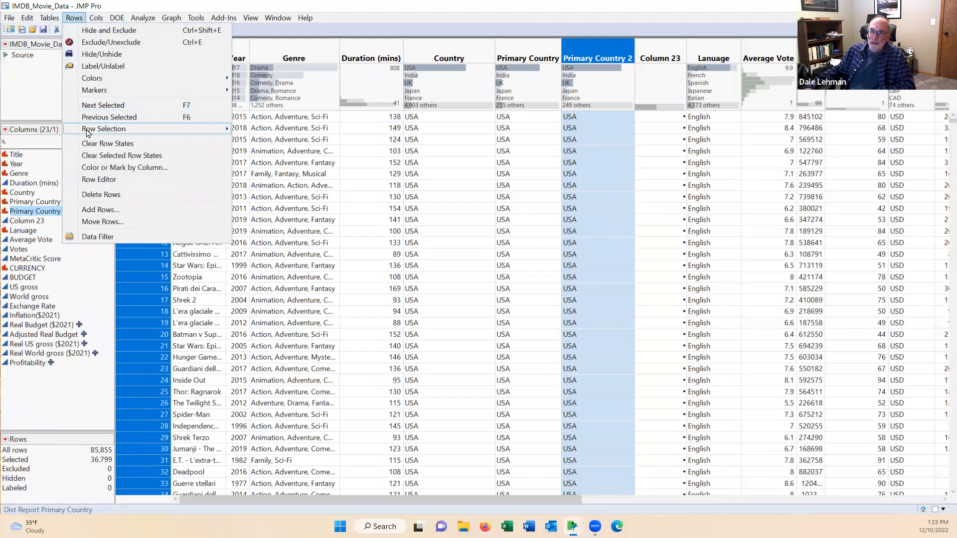
mouse_move(87, 132)
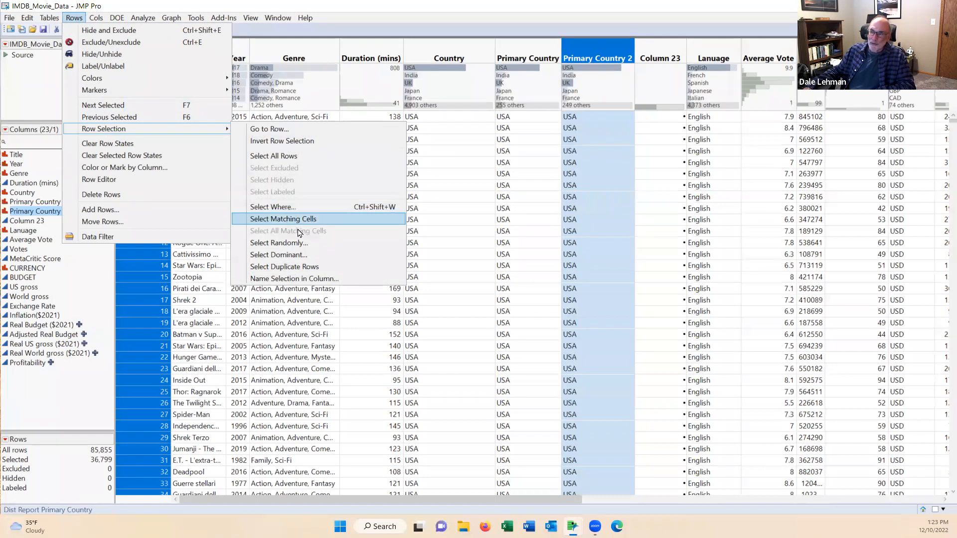
left_click(268, 282)
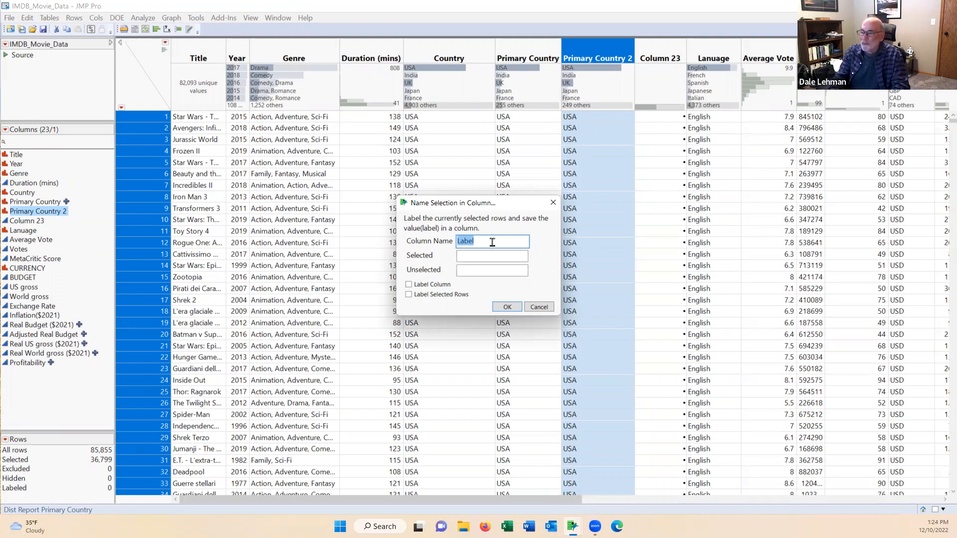
type("U")
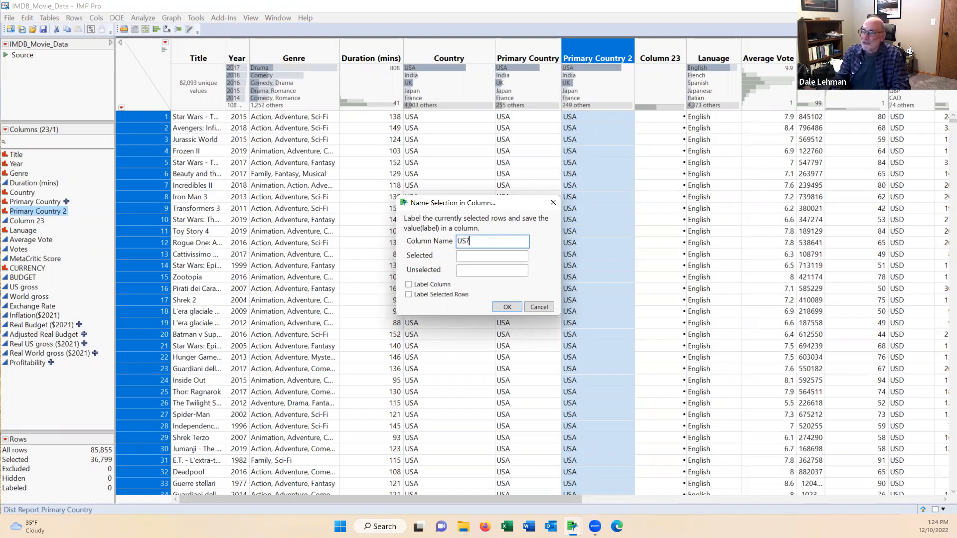
key("BackSpace")
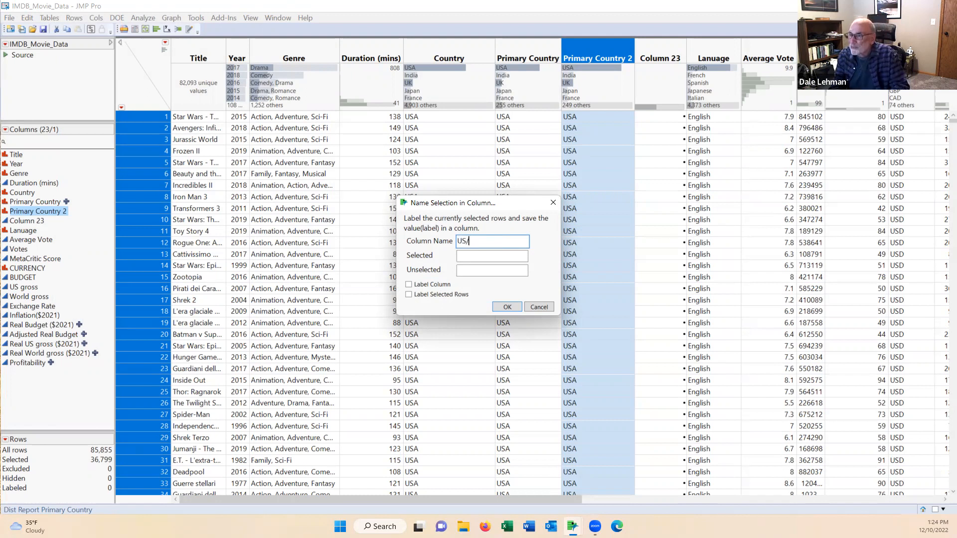
type("/UK")
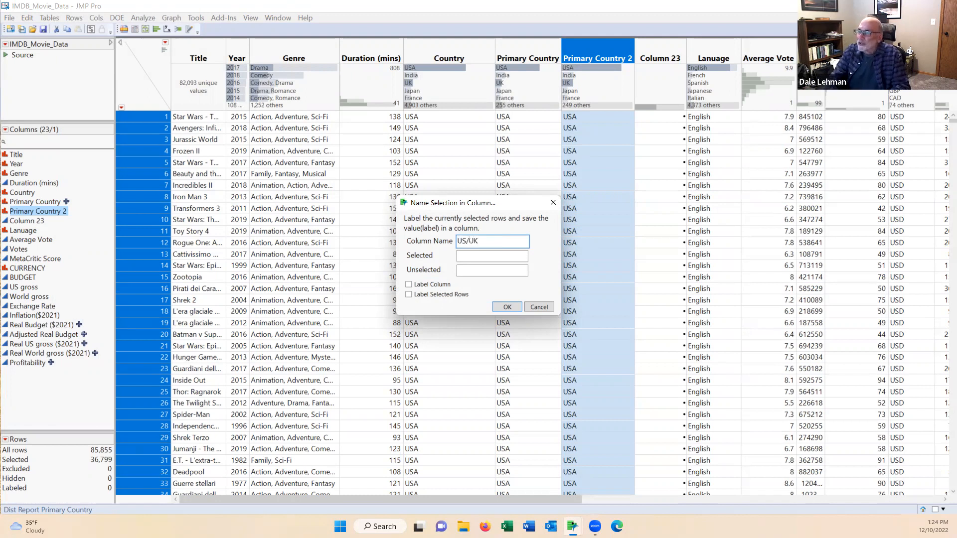
Step: Label the selected rows "US or UK" and the unselected rows "other", and create the label column
left_click(469, 260)
type("US or UK")
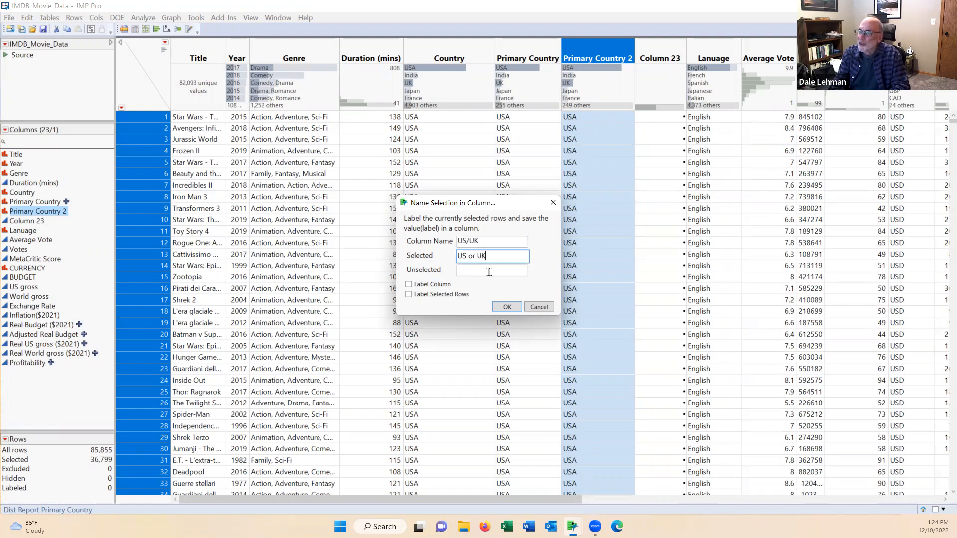
left_click(481, 272)
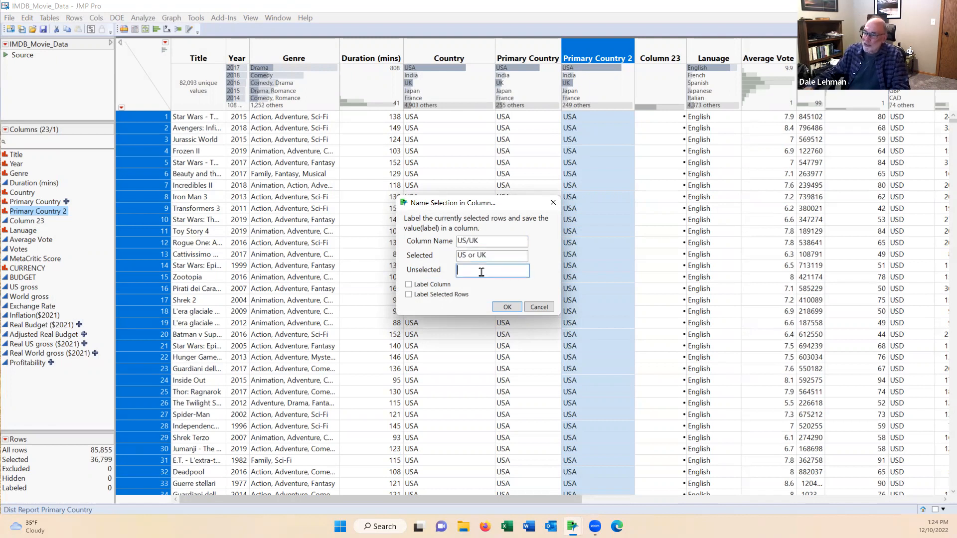
type("other")
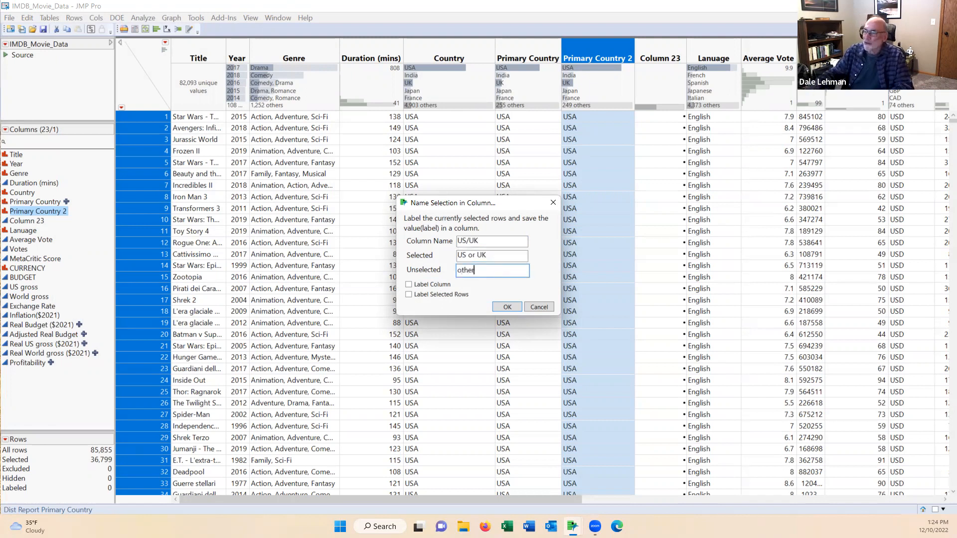
left_click(501, 308)
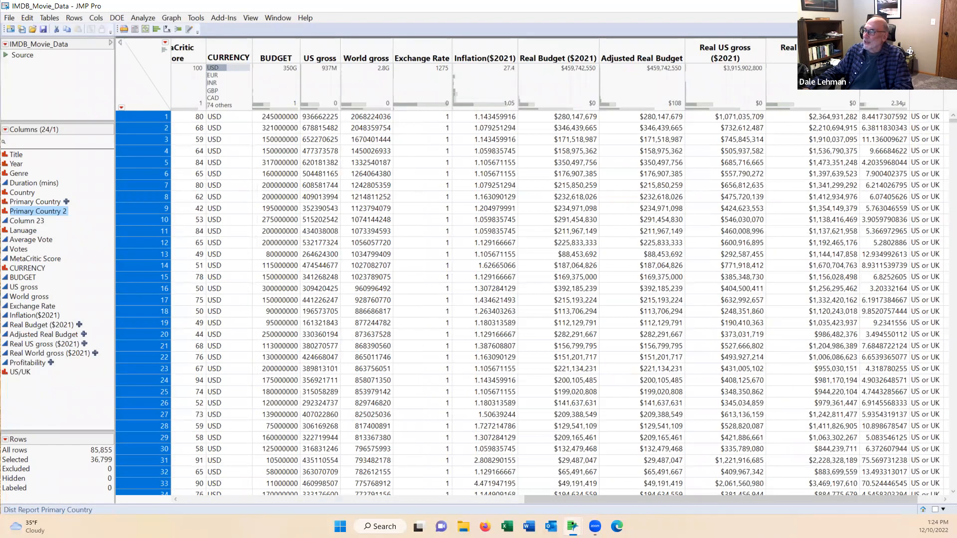
Step: Start a conditional row selection and add the condition that US/UK equals "US or UK"
left_click(925, 58)
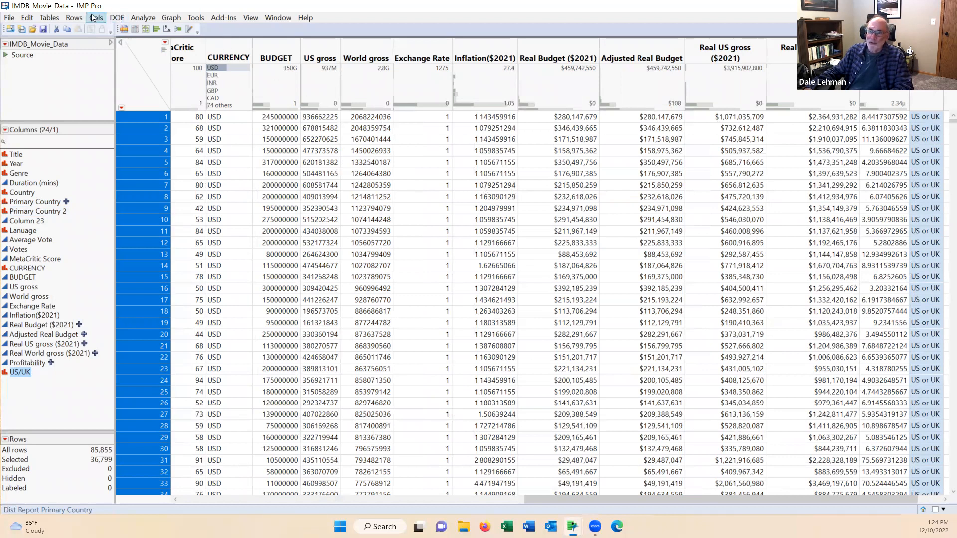
left_click(74, 18)
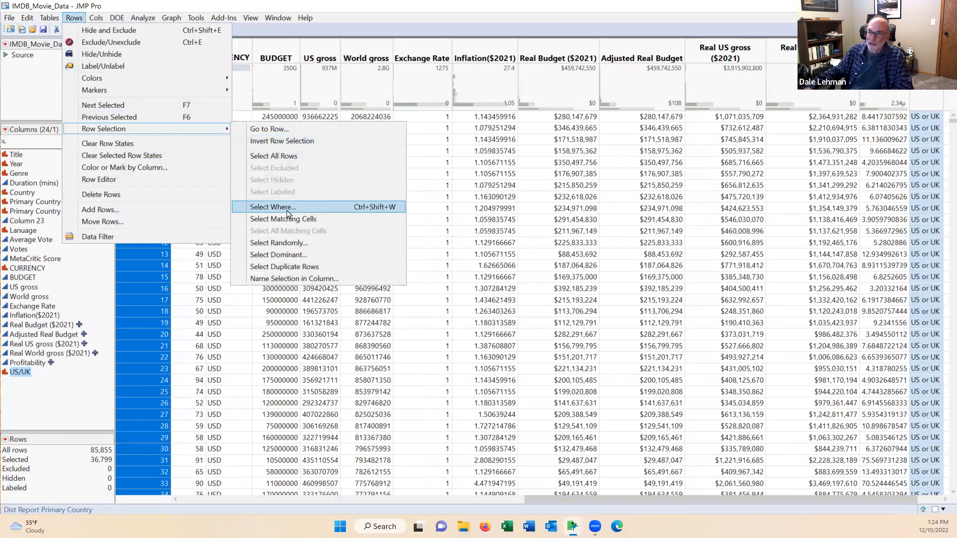
left_click(285, 213)
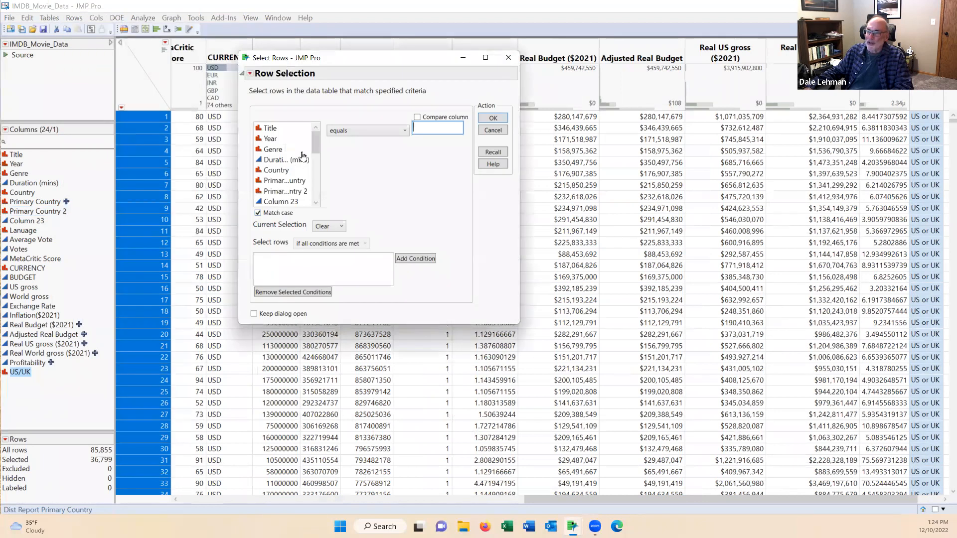
left_click_drag(315, 137, 304, 189)
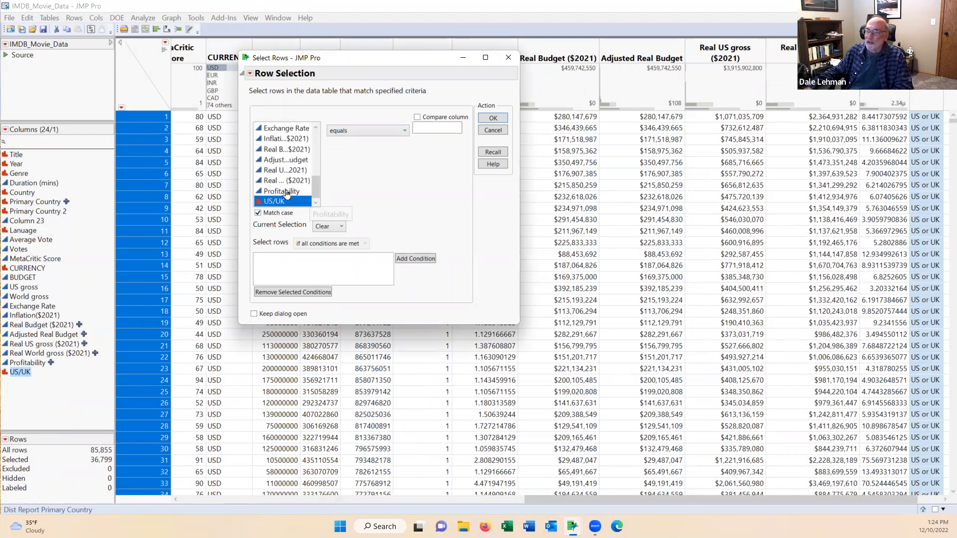
left_click(431, 127)
type("U")
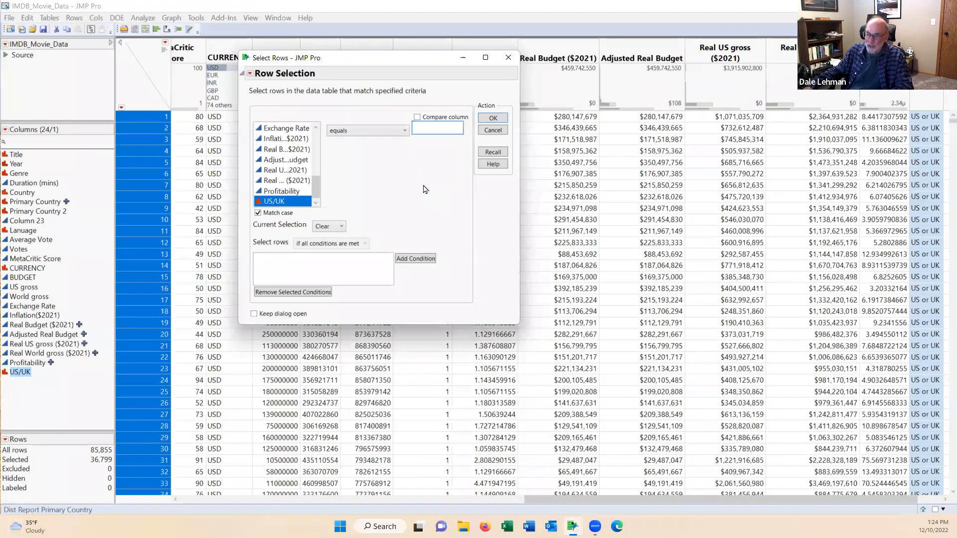
type("S or UK")
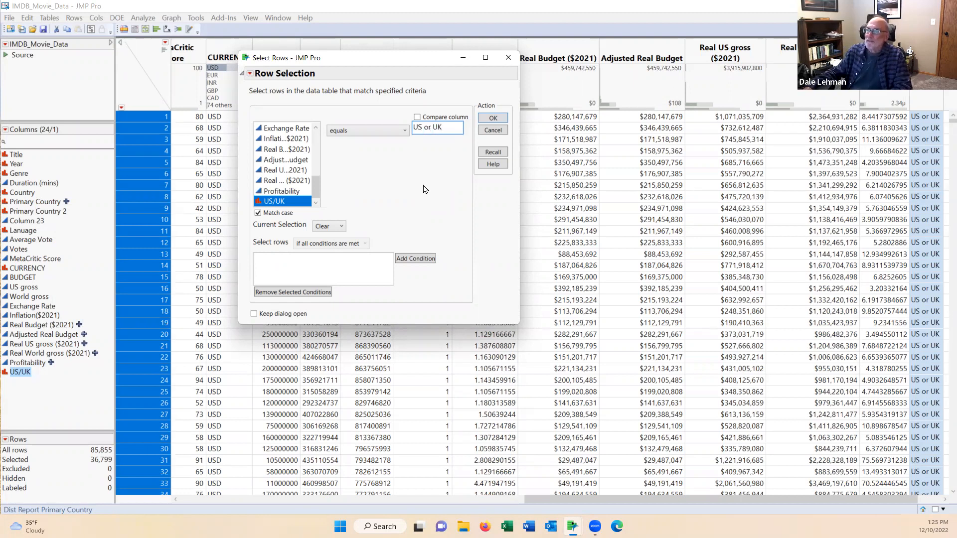
left_click(404, 260)
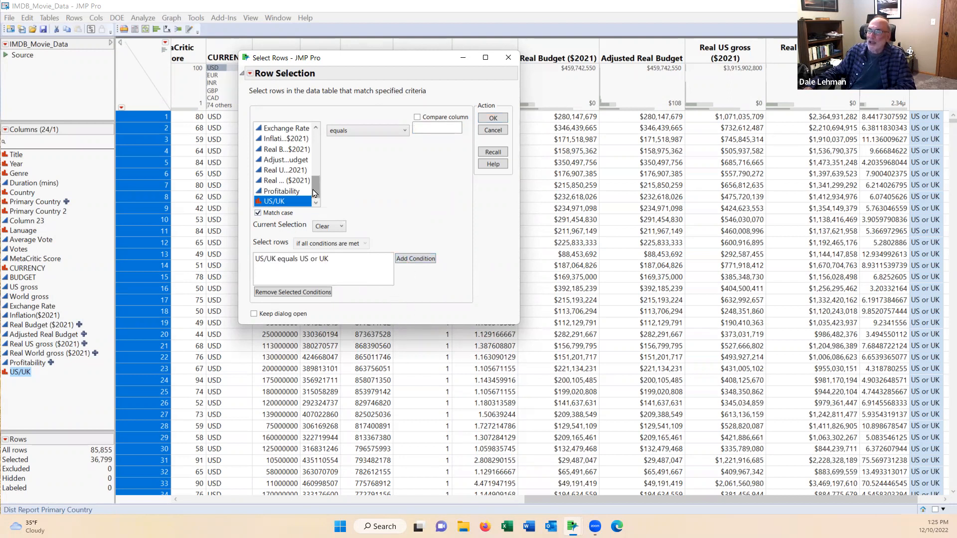
Step: Add the condition that Primary Country 2 equals USA, and select the rows that meet all conditions
left_click_drag(315, 193, 315, 136)
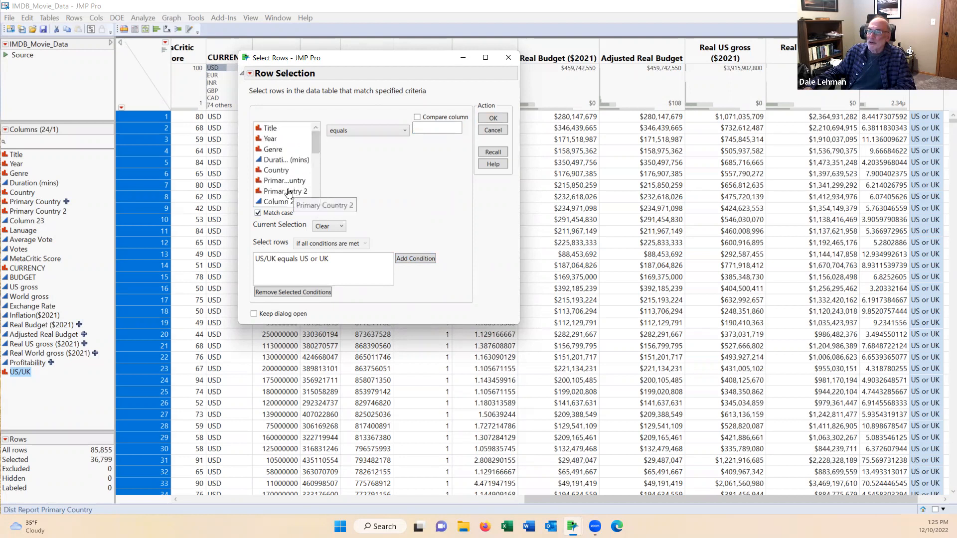
left_click(289, 193)
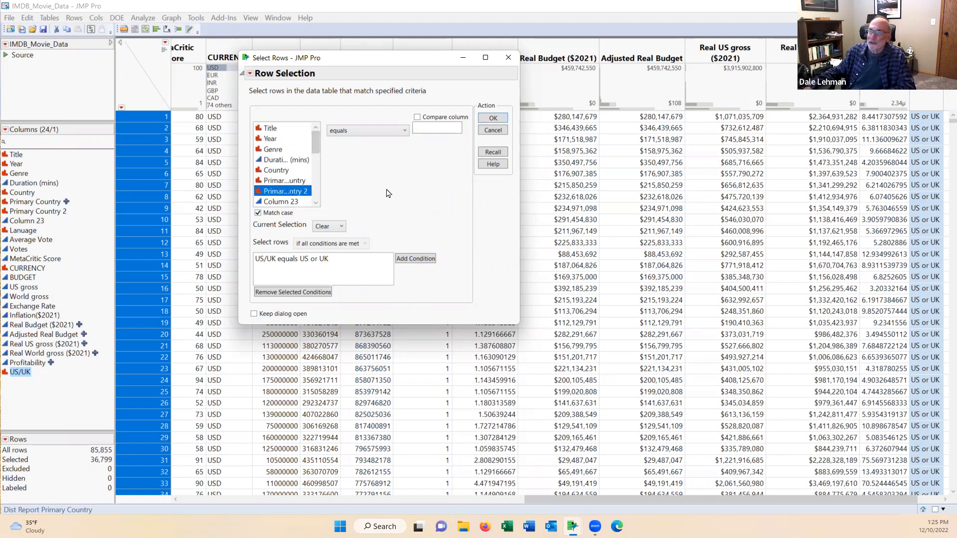
left_click(445, 128)
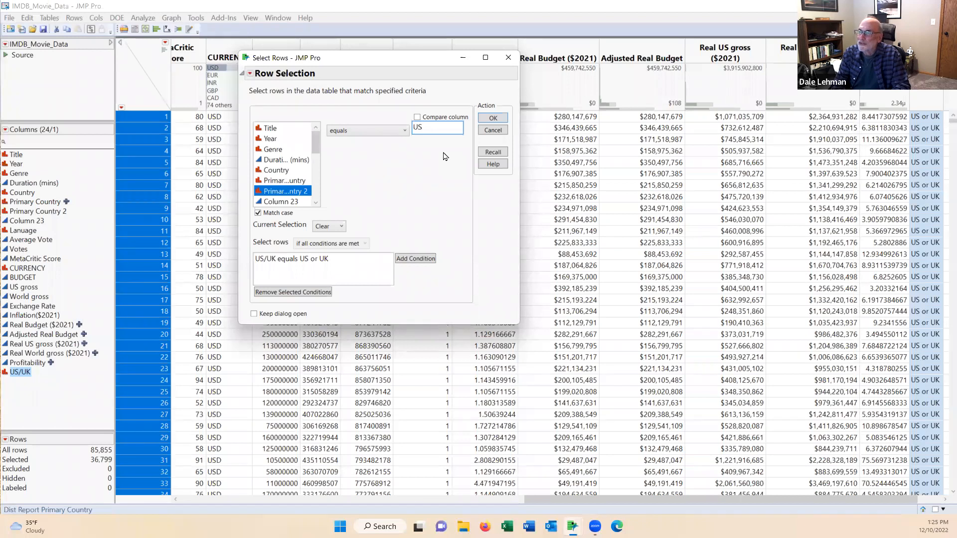
type("A")
left_click(425, 260)
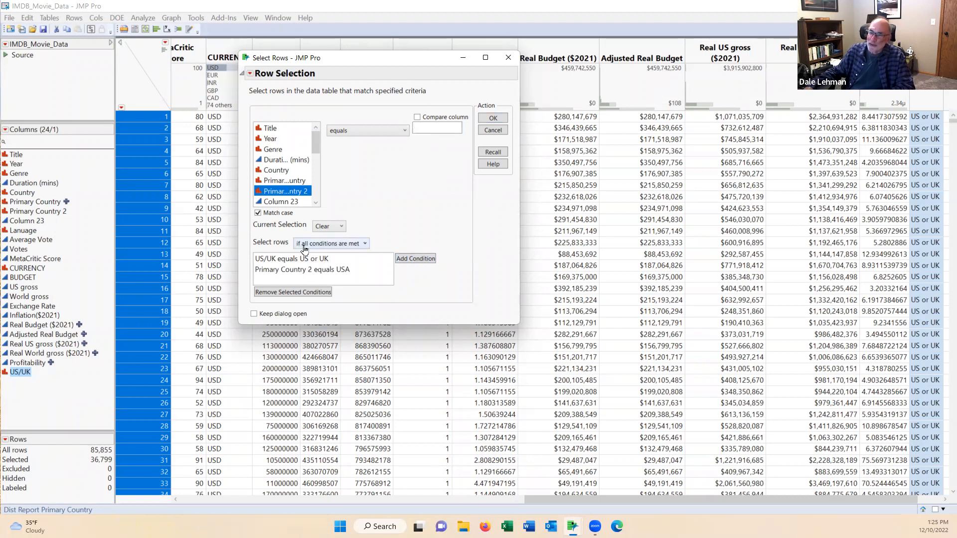
left_click(356, 245)
left_click(342, 255)
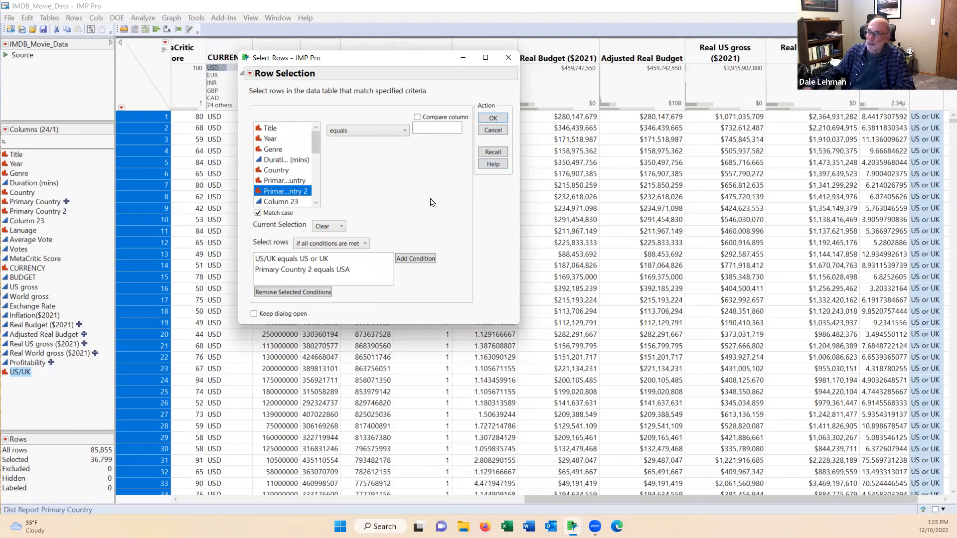
left_click(493, 119)
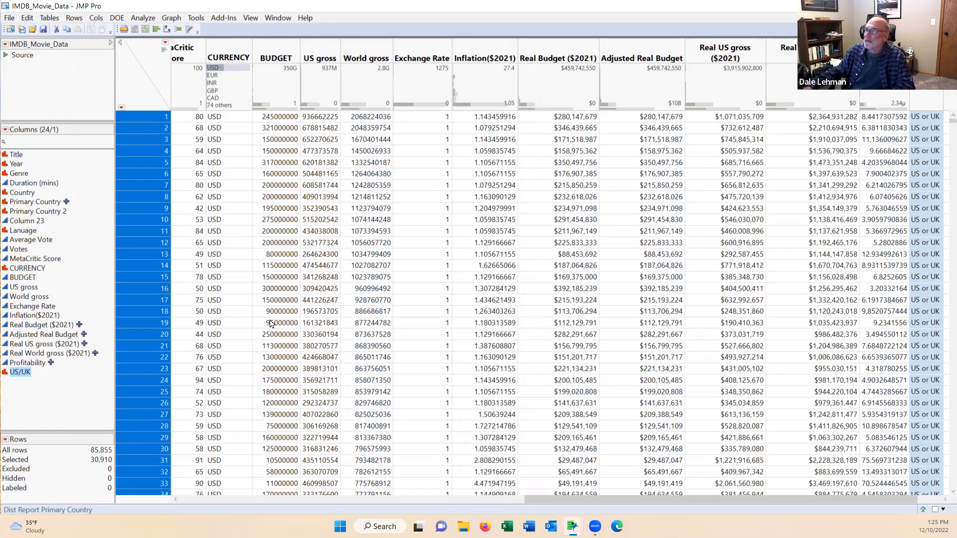
Step: Name the row selection in a new column US, labelling selected rows "USA" and unselected rows "other"
left_click(82, 19)
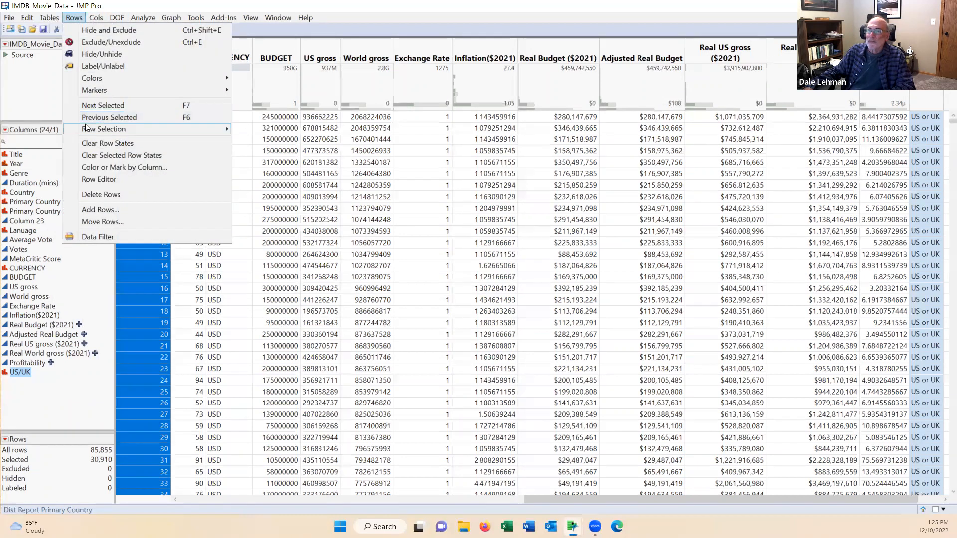
mouse_move(86, 128)
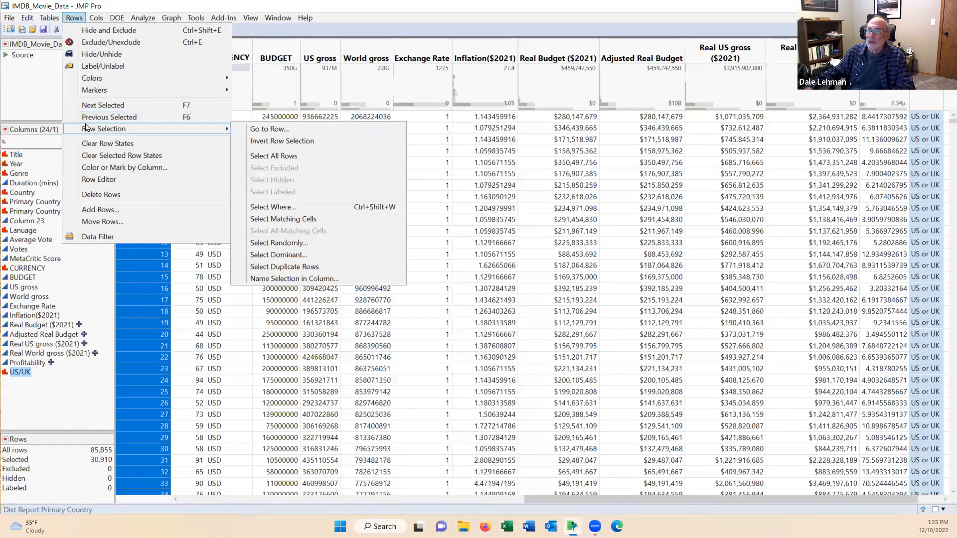
left_click(288, 279)
type("US")
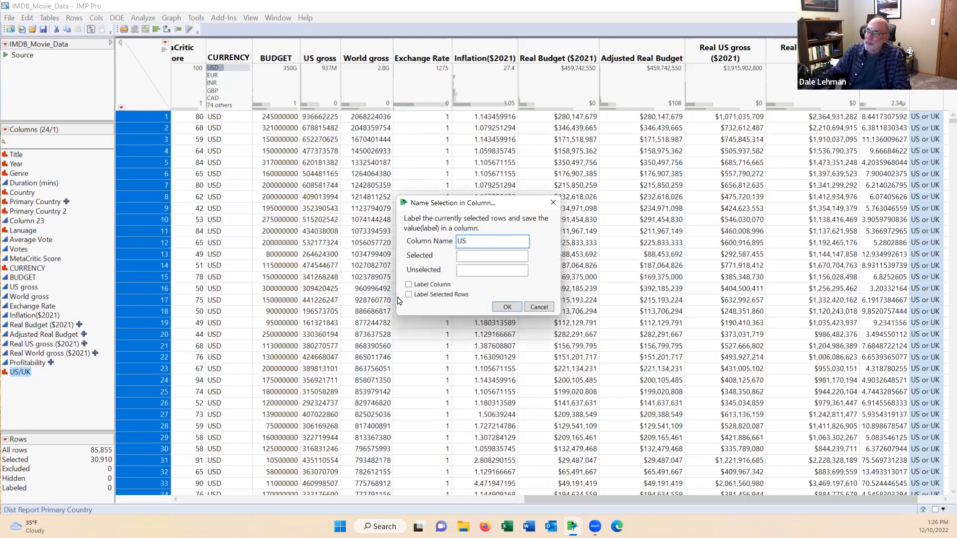
left_click(471, 256)
type("USA")
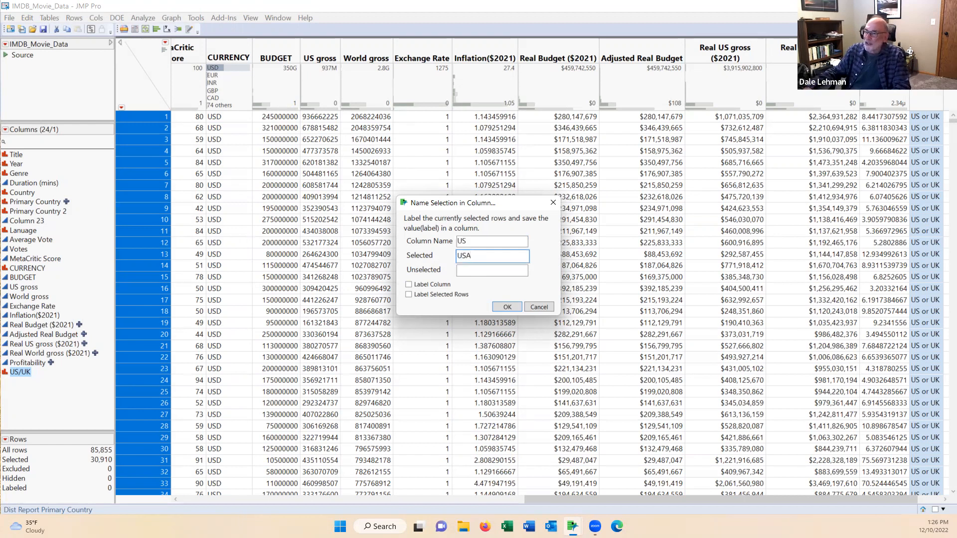
left_click(464, 270)
type("other")
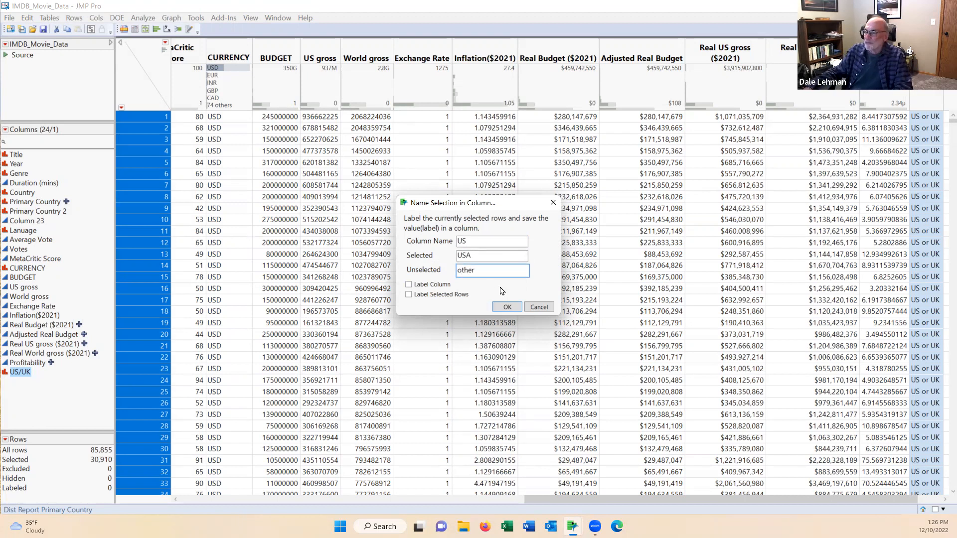
left_click(505, 307)
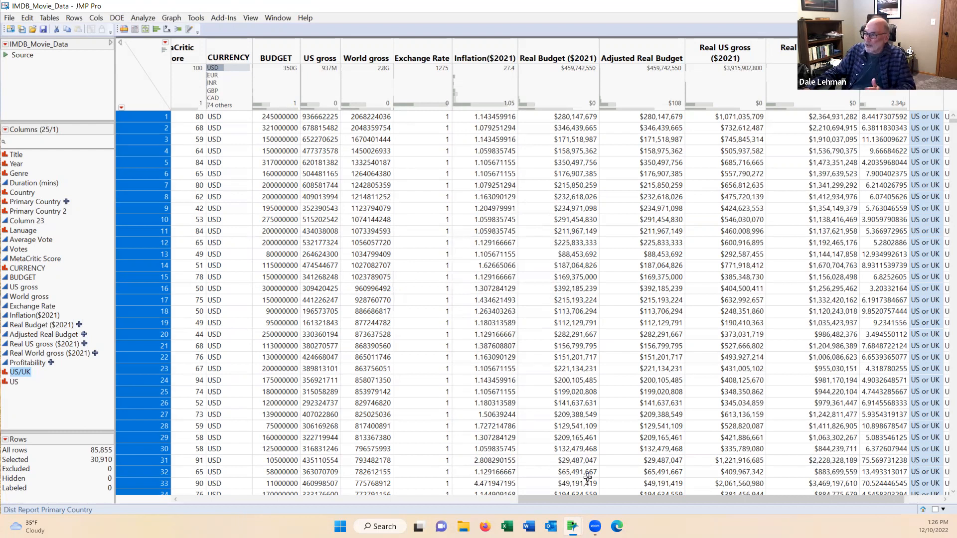
left_click_drag(599, 501, 663, 518)
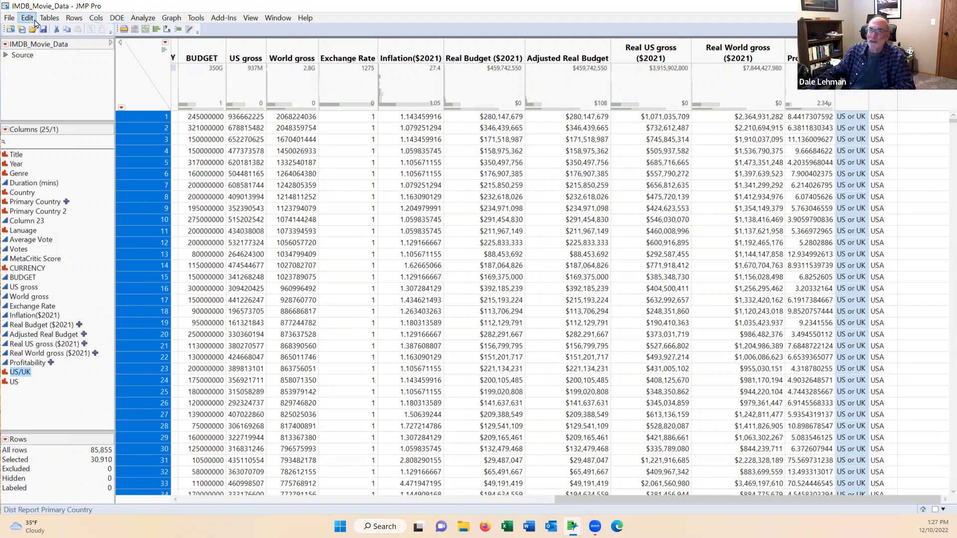
left_click(9, 18)
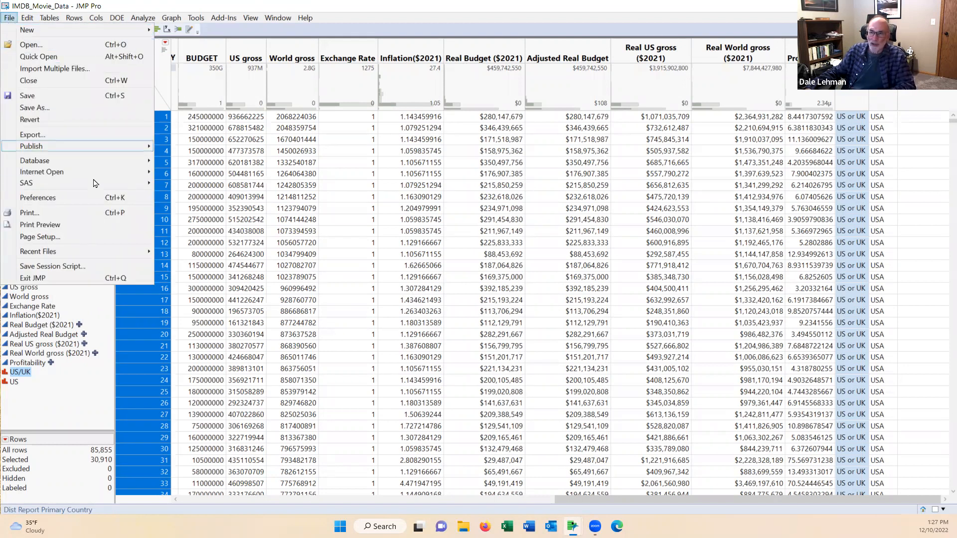
mouse_move(88, 175)
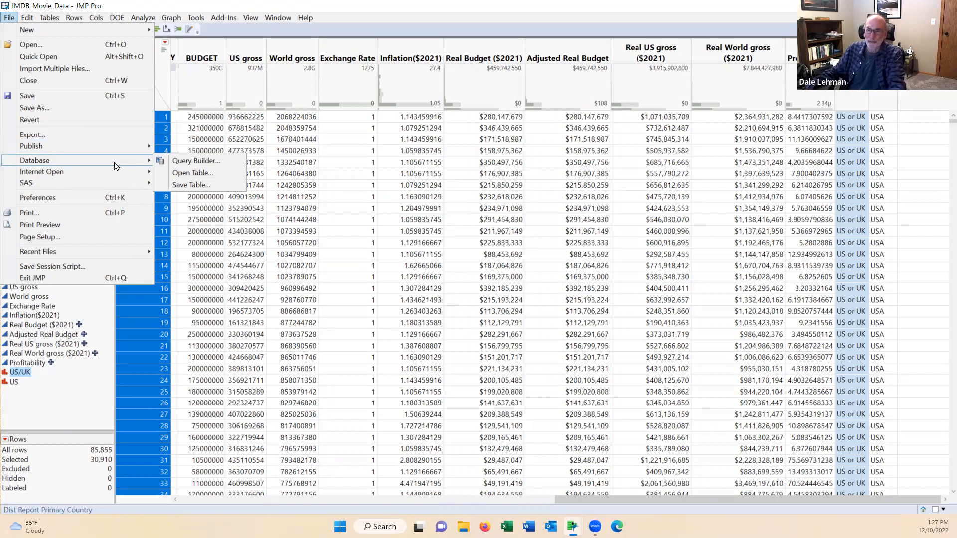
mouse_move(43, 18)
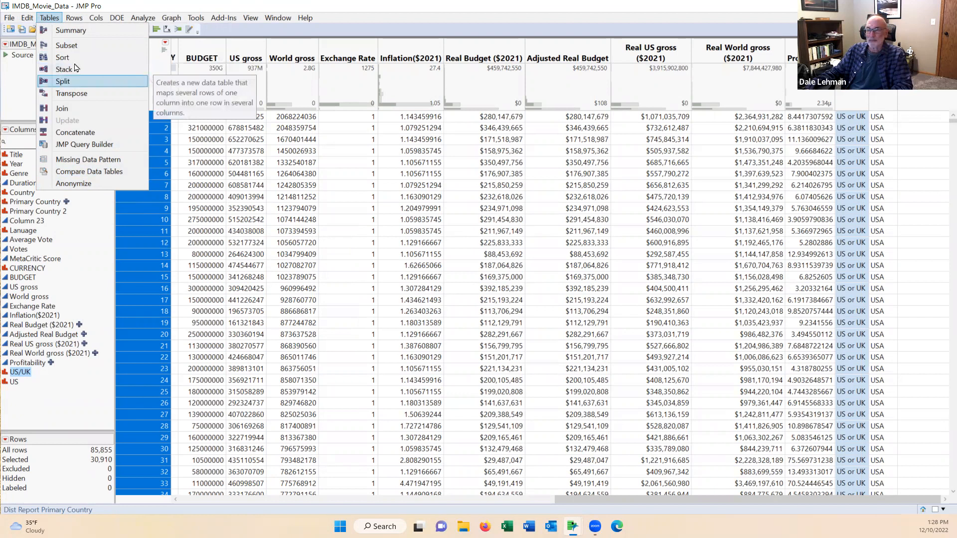
mouse_move(96, 18)
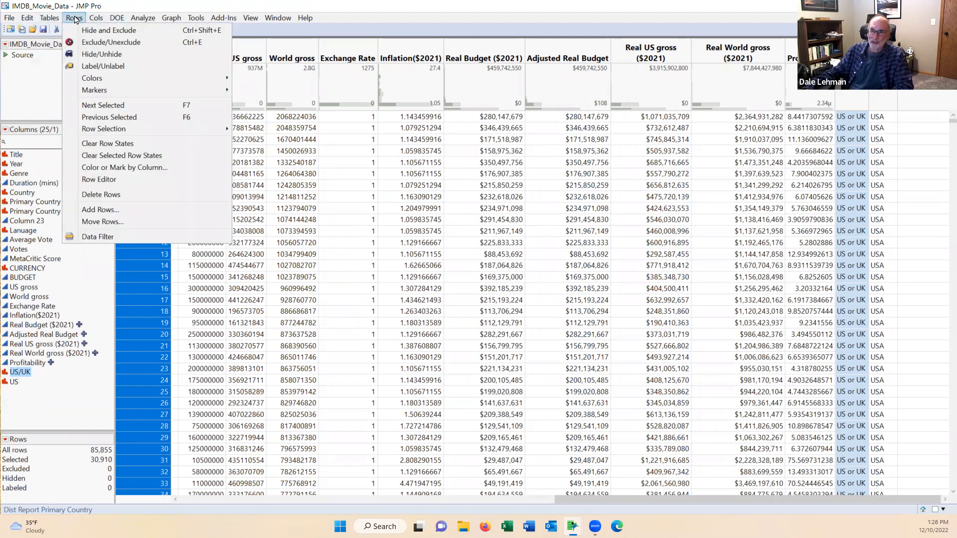
mouse_move(119, 132)
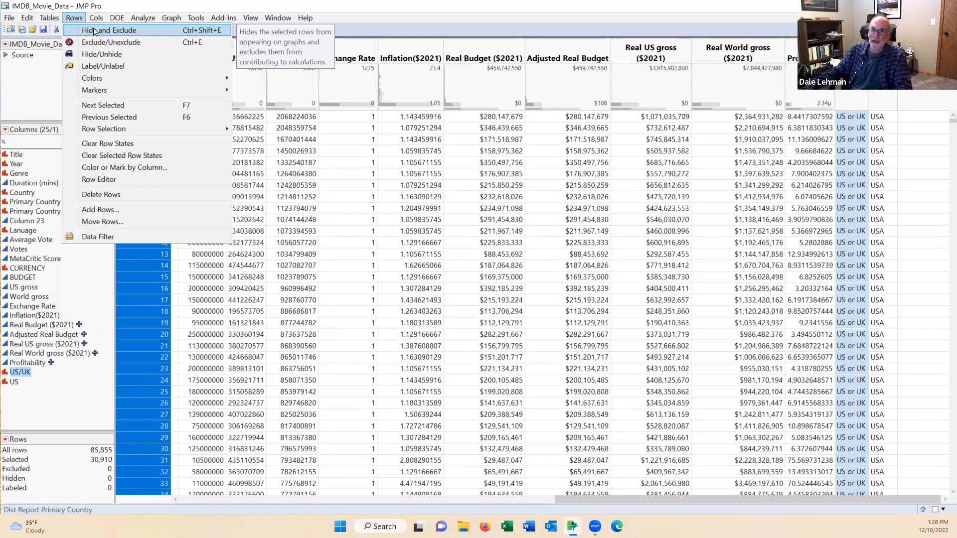
mouse_move(97, 12)
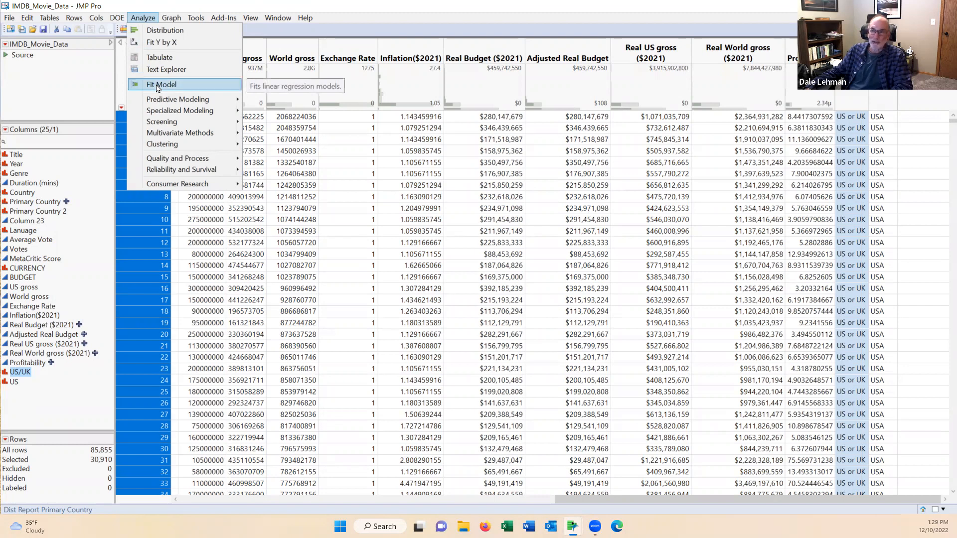
mouse_move(181, 103)
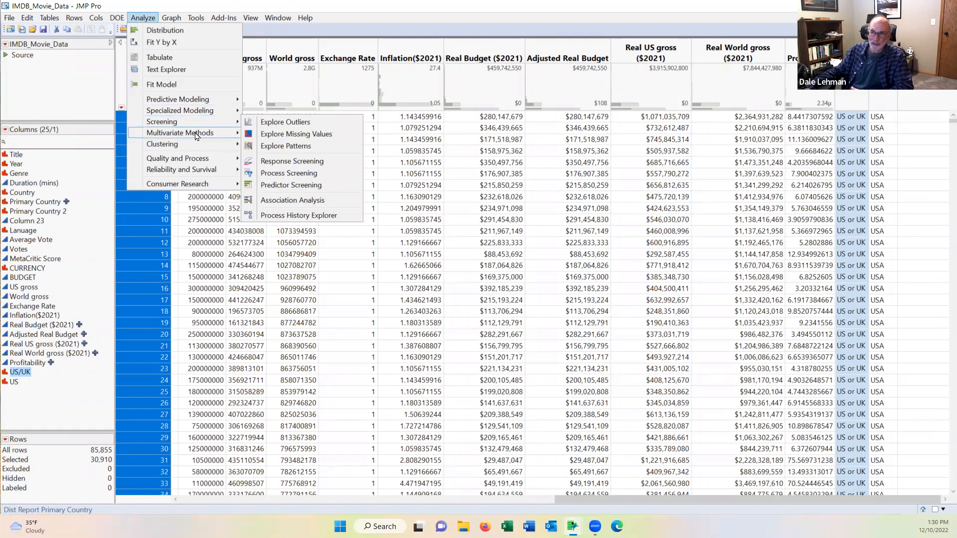
mouse_move(167, 147)
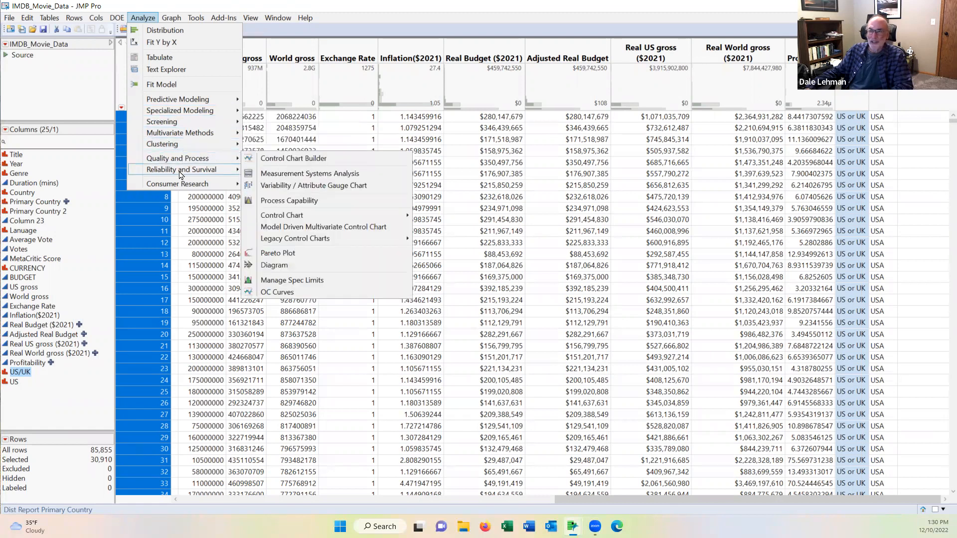
mouse_move(188, 186)
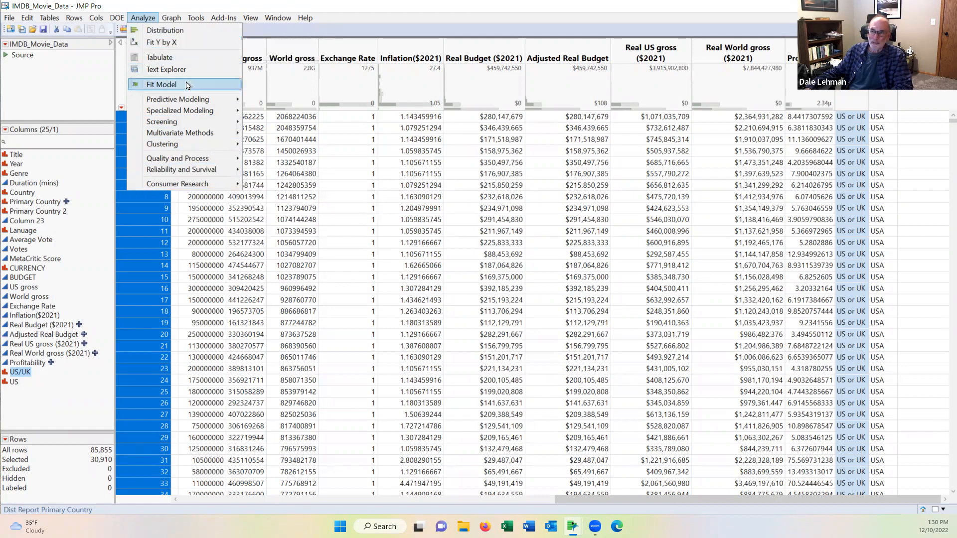
Step: Start a Tabulate report with Primary Country 2 as the rows and Year as the columns
left_click(160, 59)
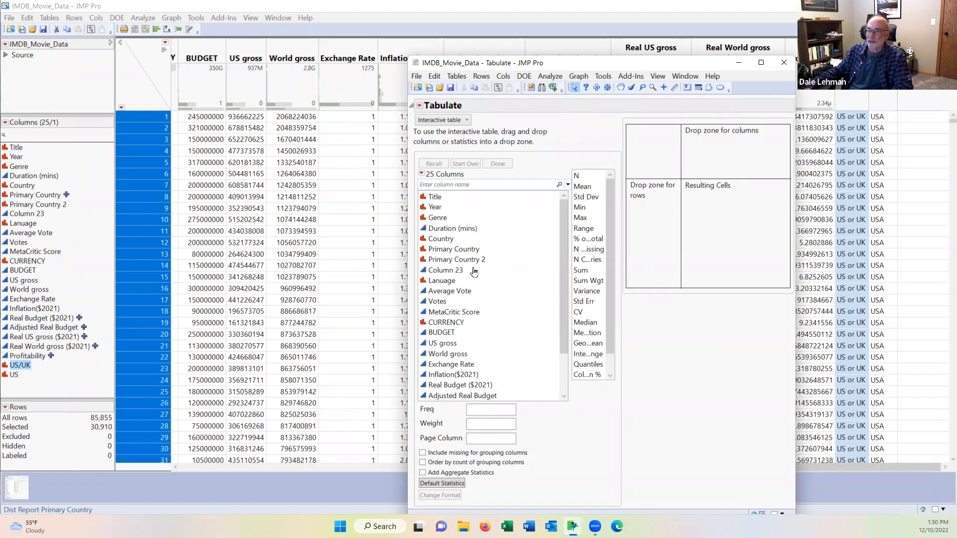
left_click(461, 250)
left_click(458, 260)
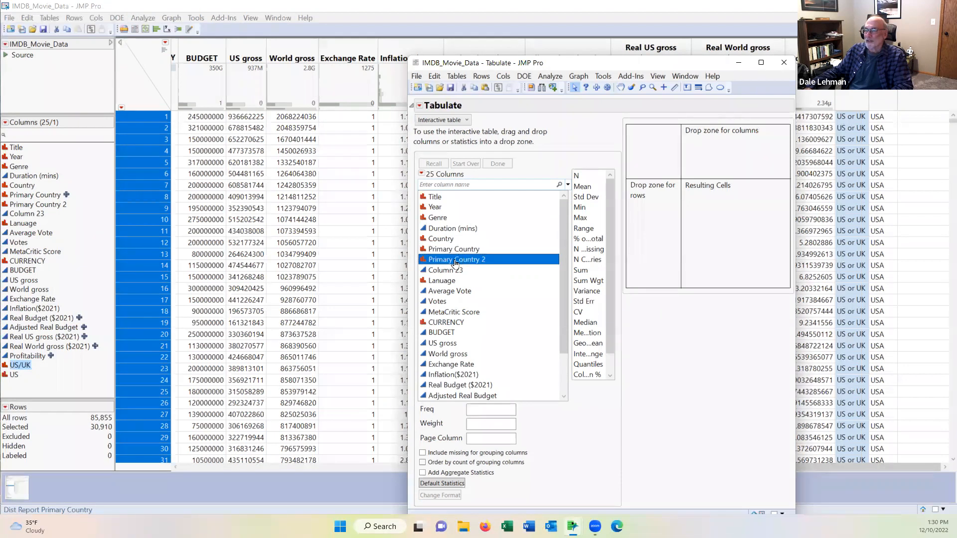
left_click_drag(451, 261, 648, 196)
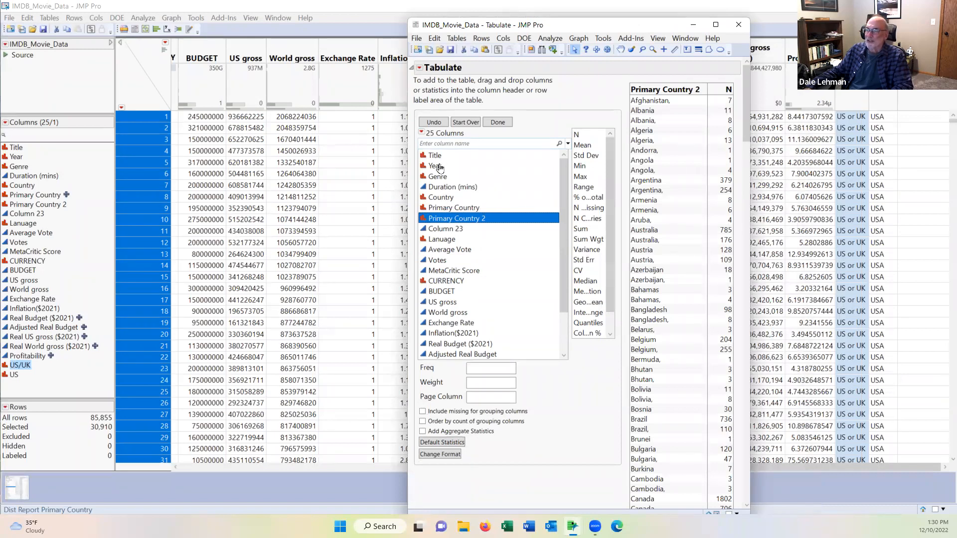
left_click(440, 168)
left_click_drag(440, 168, 721, 92)
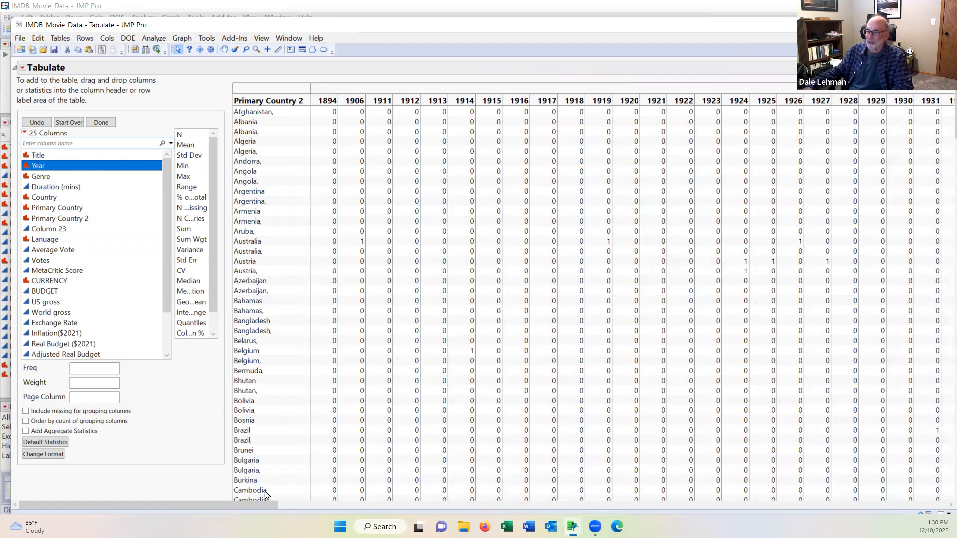
Step: Fill the Primary Country 2 by Year table with the Mean of Adjusted Real Budget
left_click_drag(261, 504, 861, 505)
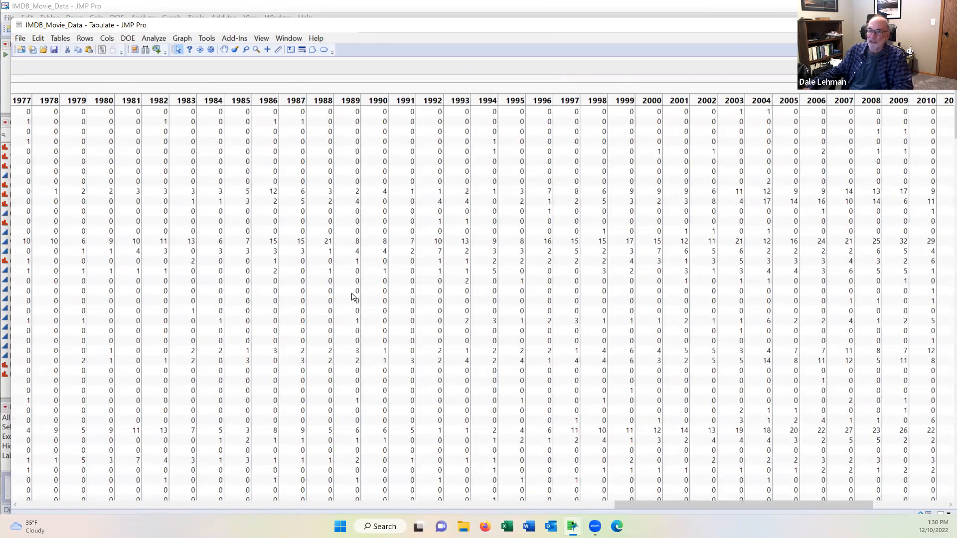
left_click_drag(672, 509, 32, 501)
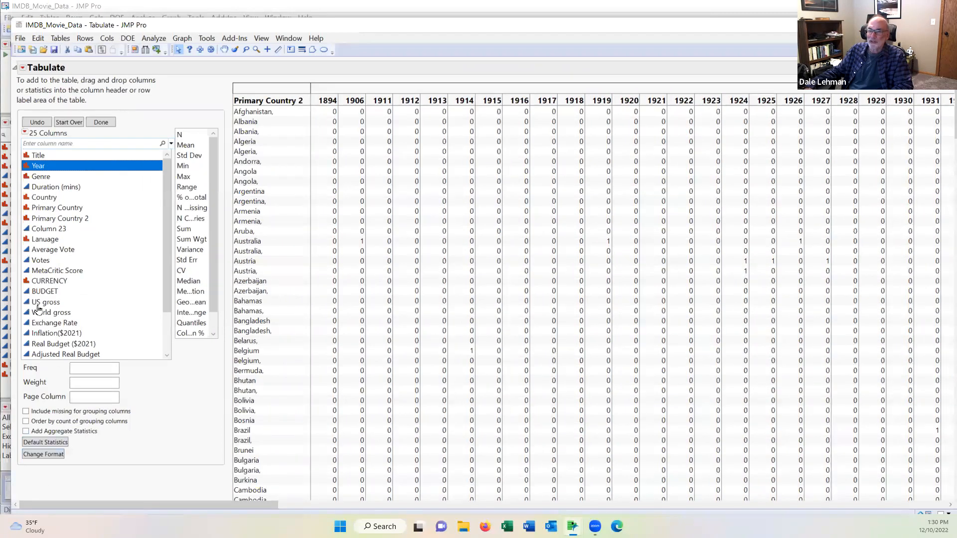
scroll(94, 307, "down", 1)
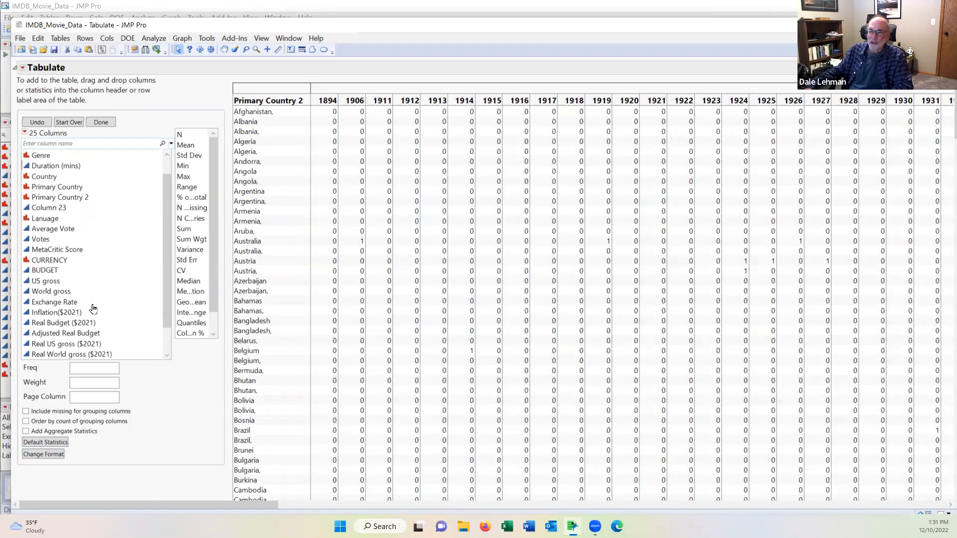
left_click(98, 334)
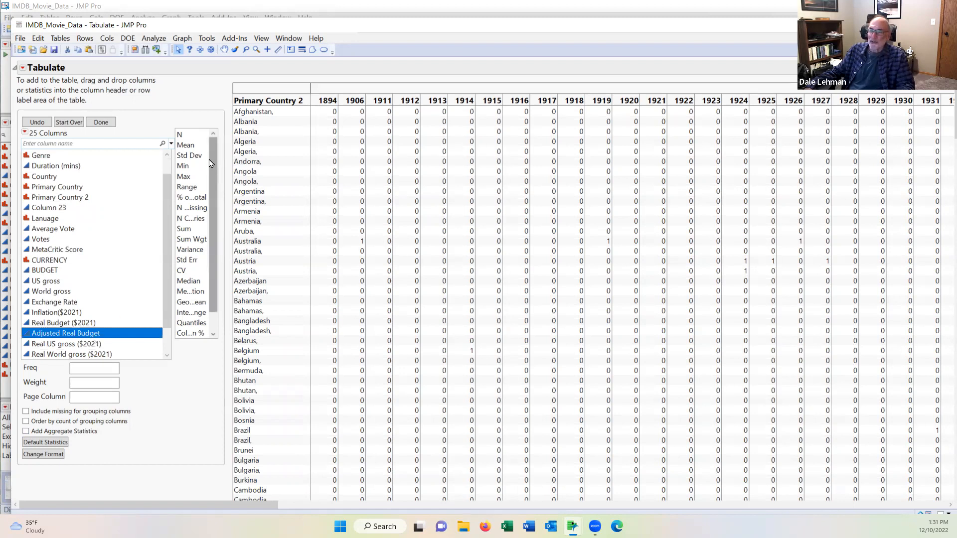
left_click(185, 147)
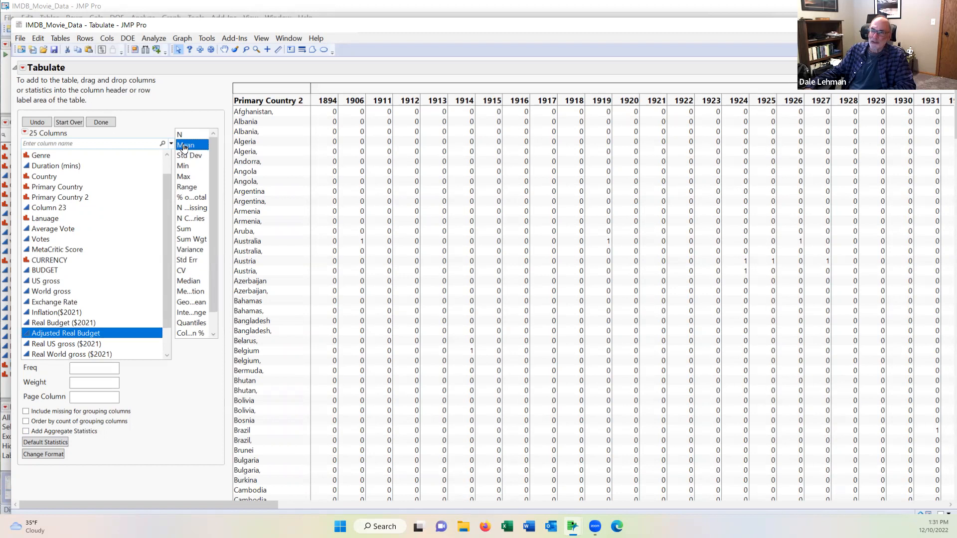
left_click_drag(183, 146, 431, 194)
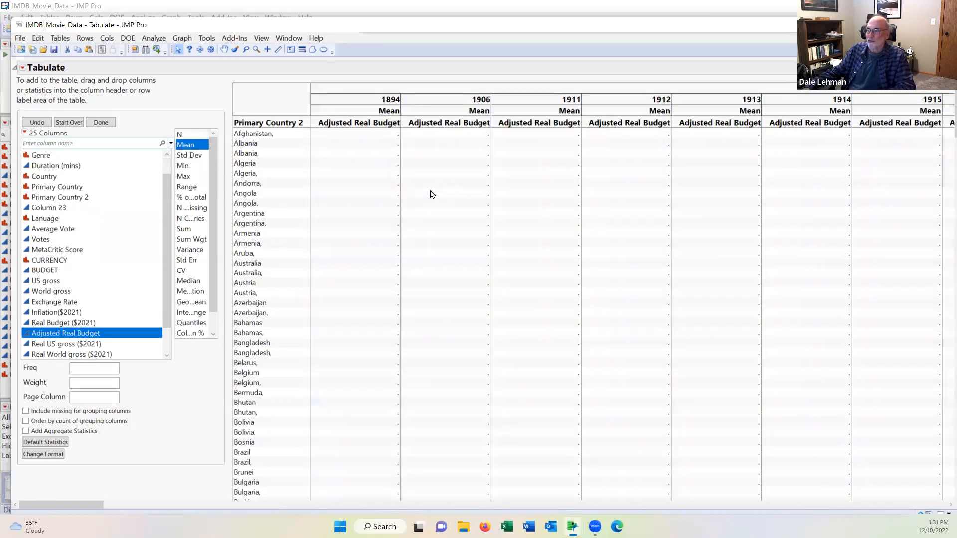
Step: Make the tabulated mean budgets into a new data table, and widen its window to review the yearly mean columns
left_click_drag(106, 504, 621, 505)
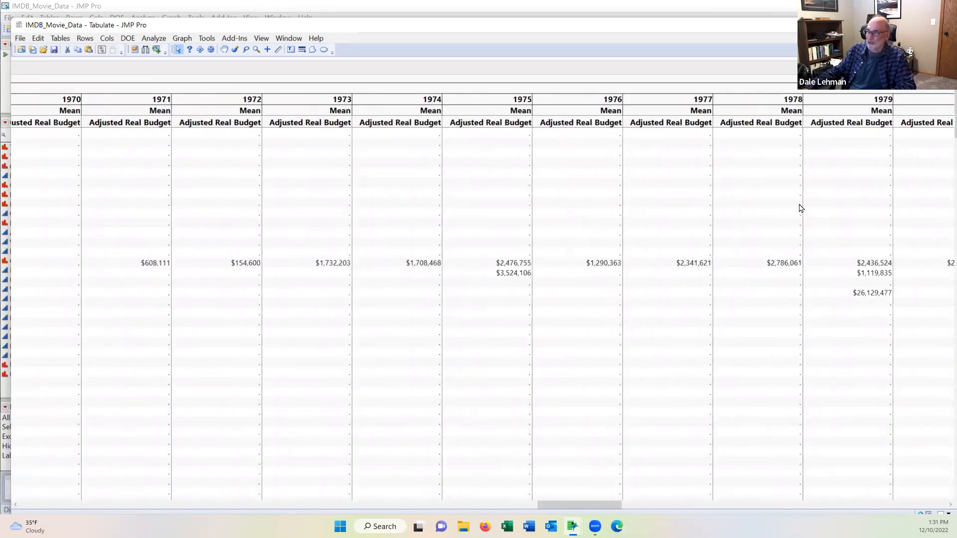
scroll(799, 208, "down", 4)
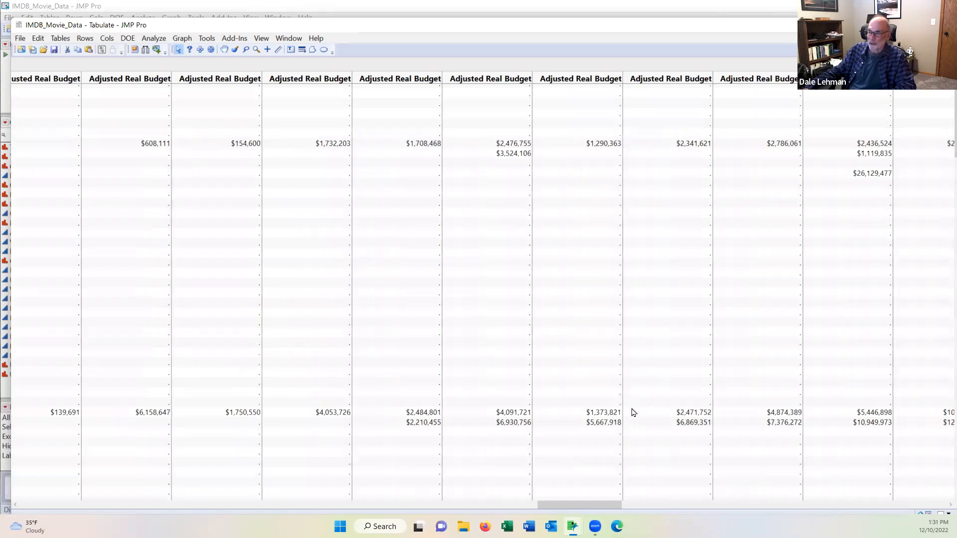
scroll(632, 412, "down", 4)
scroll(618, 428, "down", 4)
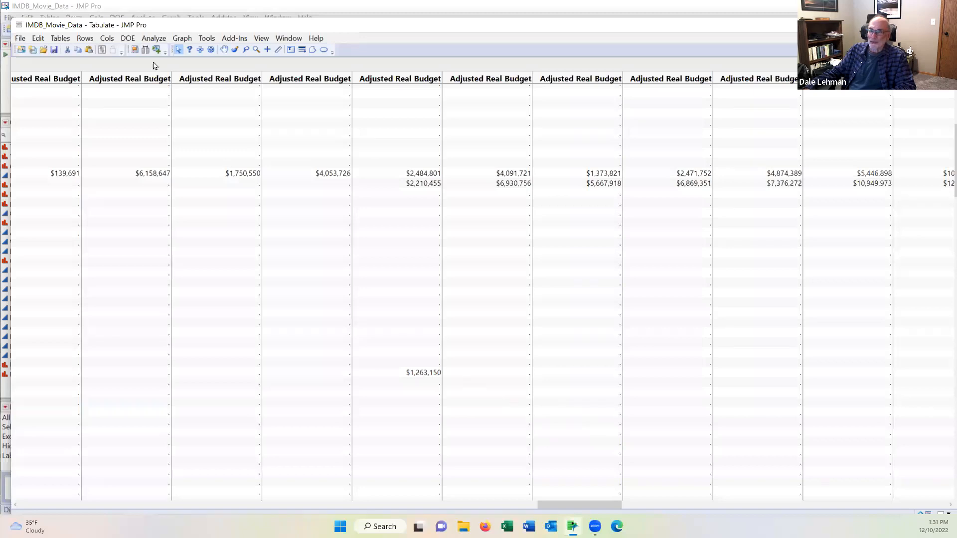
left_click_drag(555, 505, 32, 514)
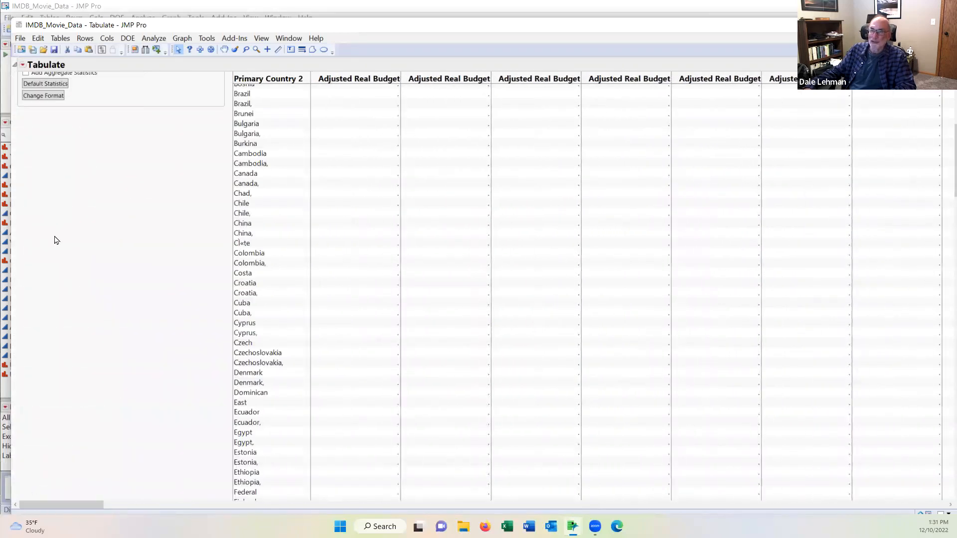
left_click(24, 65)
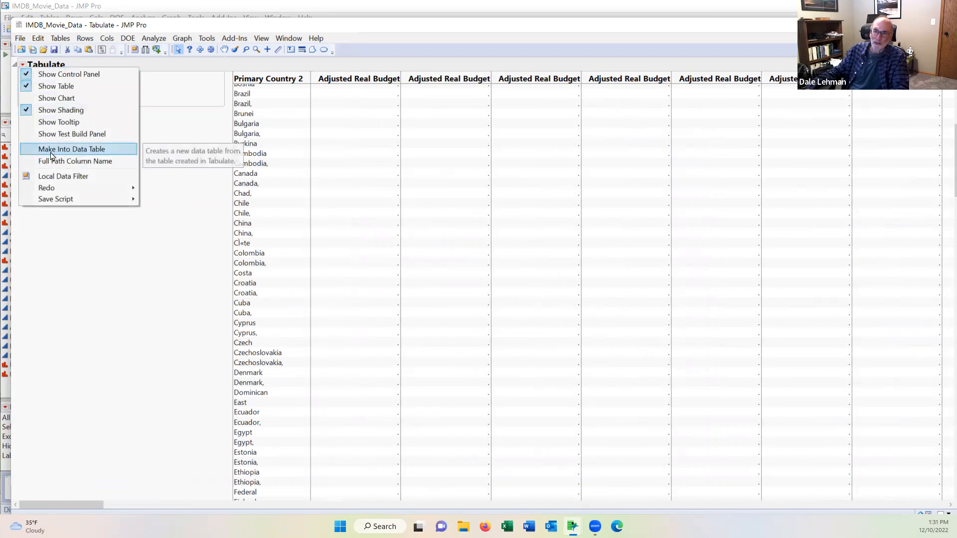
left_click(71, 150)
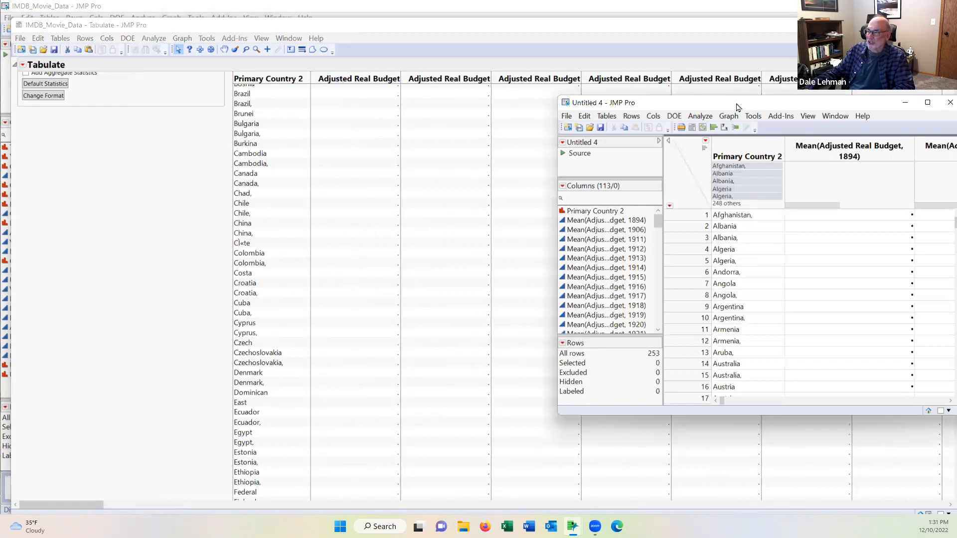
left_click_drag(734, 108, 367, 67)
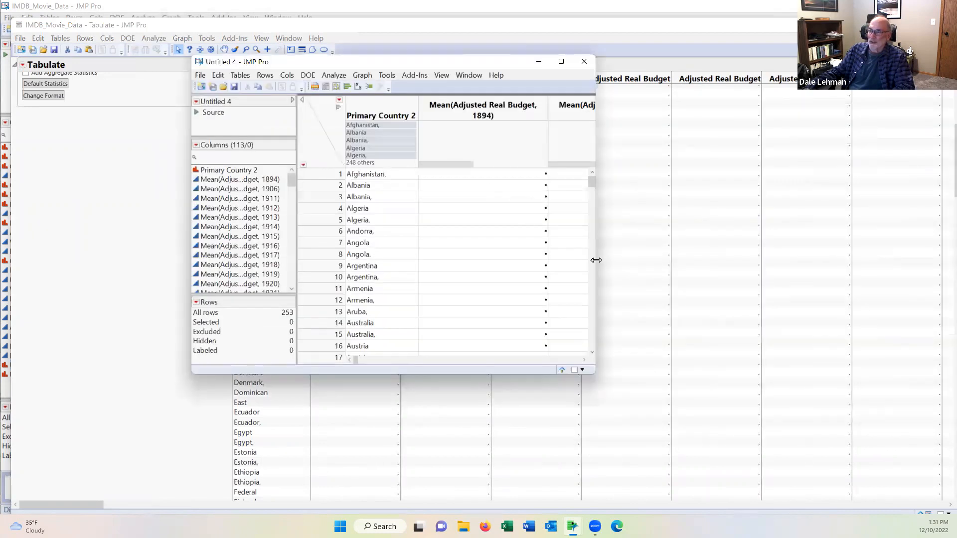
left_click_drag(596, 260, 883, 275)
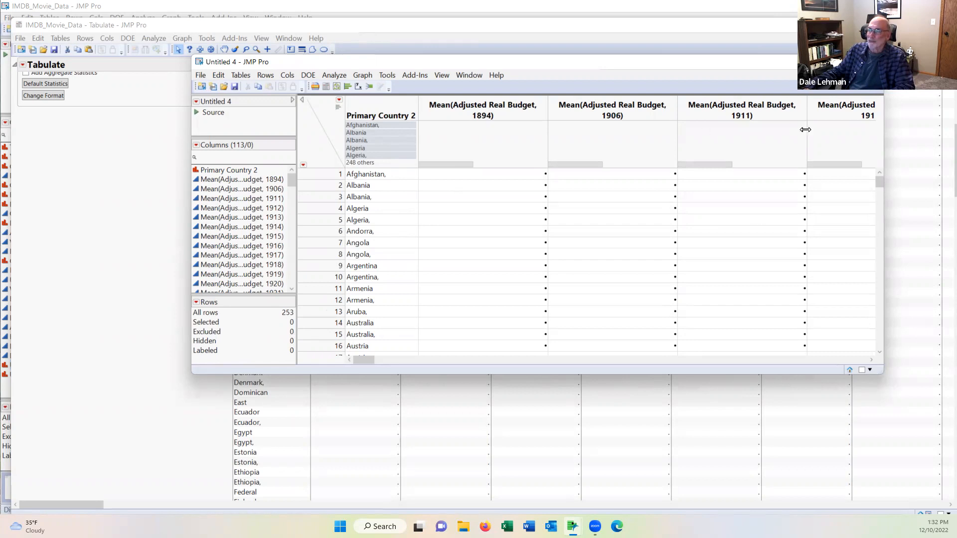
left_click_drag(361, 363, 617, 344)
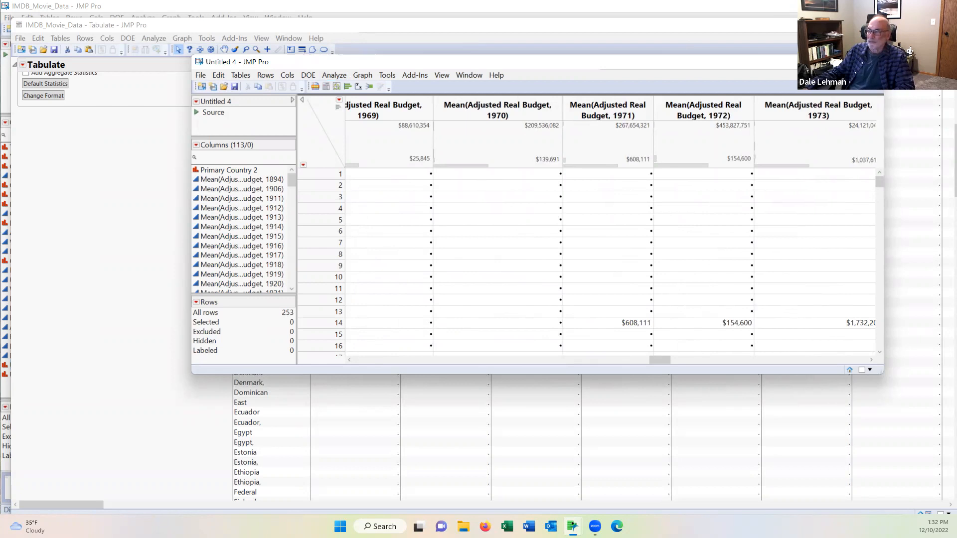
Step: Discard the untitled data table of mean budgets and close the Tabulate report
left_click(873, 61)
left_click(479, 277)
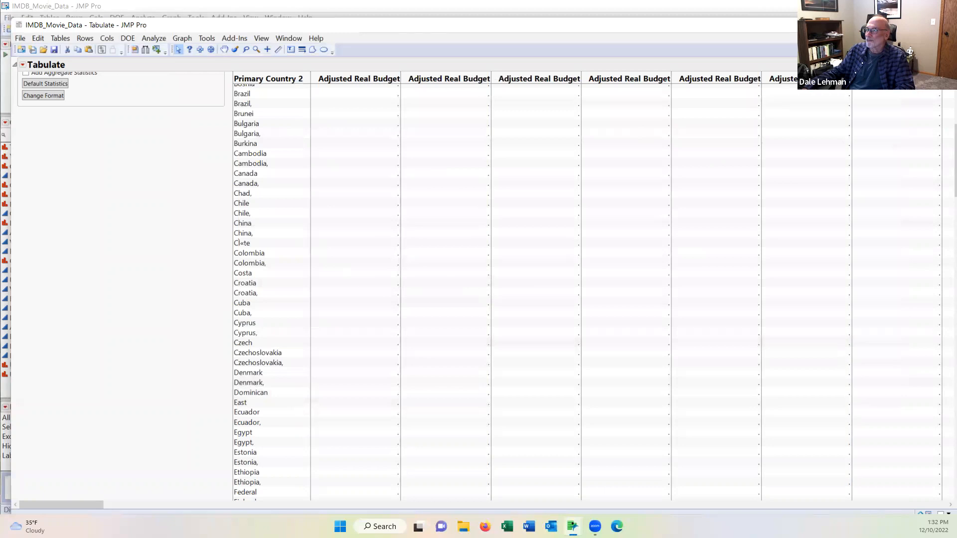
left_click(949, 25)
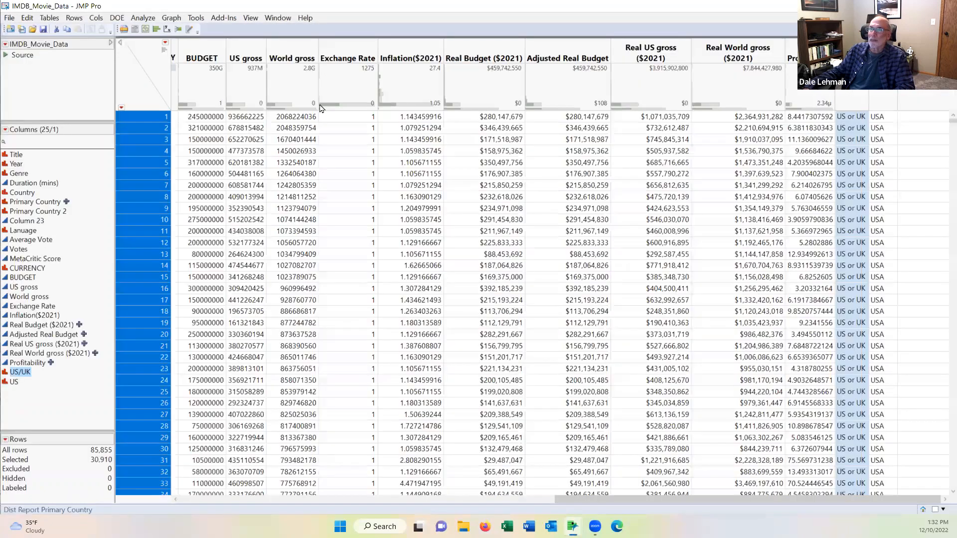
left_click(173, 20)
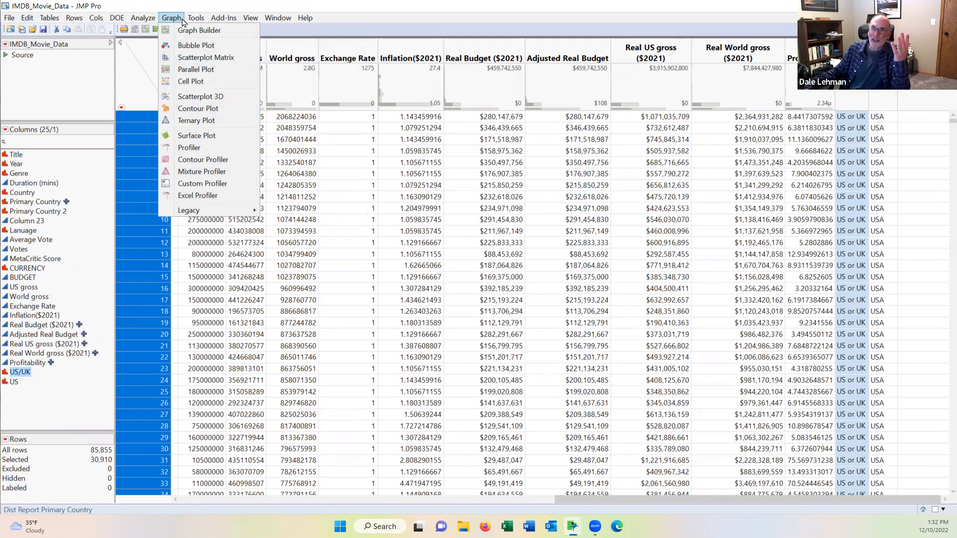
left_click(182, 19)
left_click(177, 20)
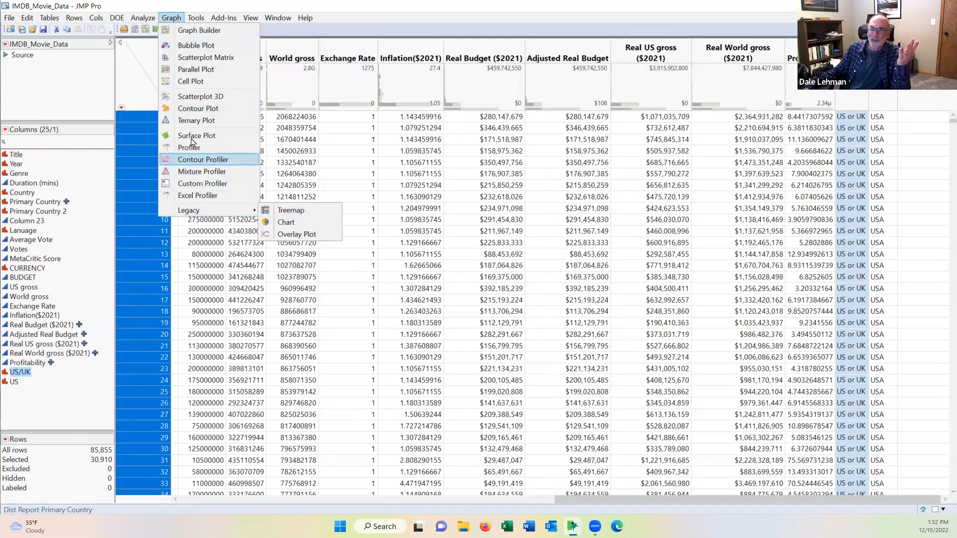
mouse_move(205, 215)
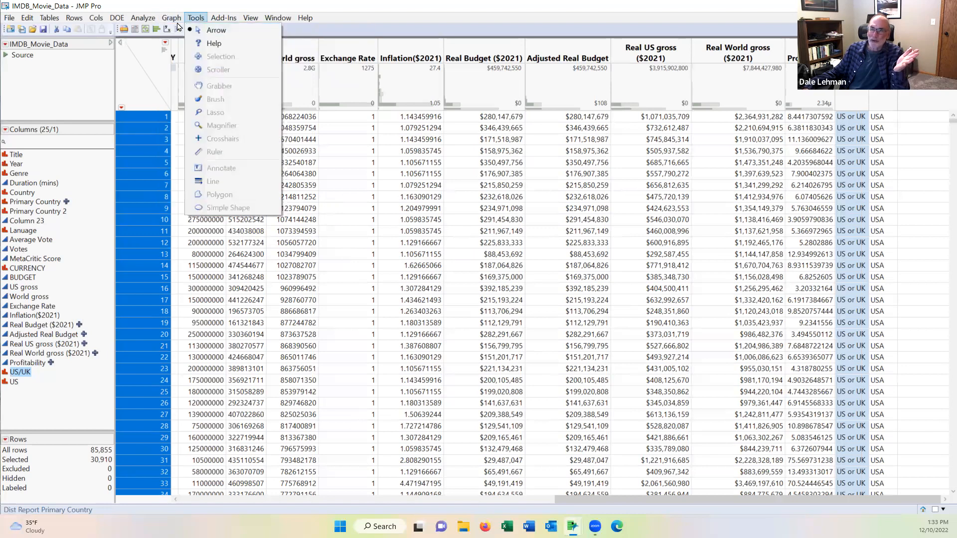
mouse_move(194, 18)
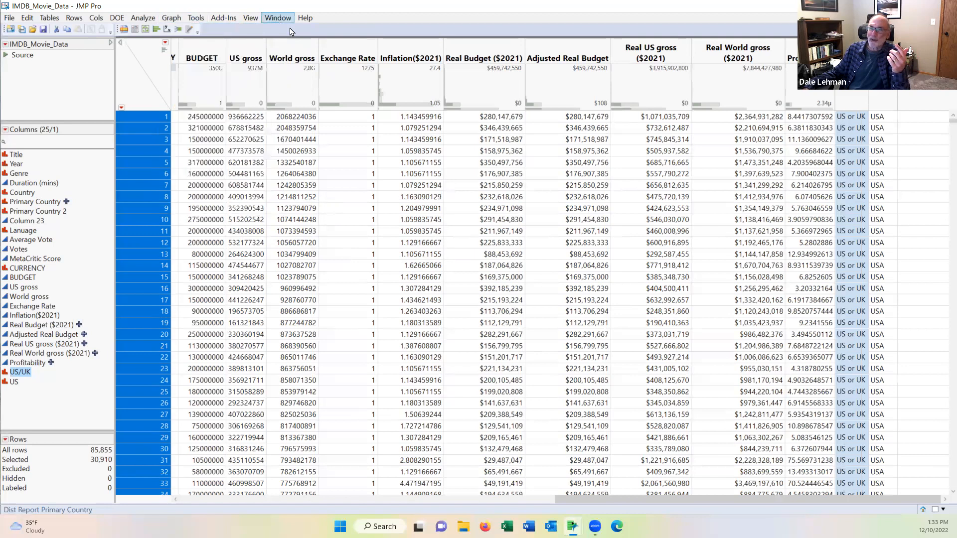
left_click(277, 18)
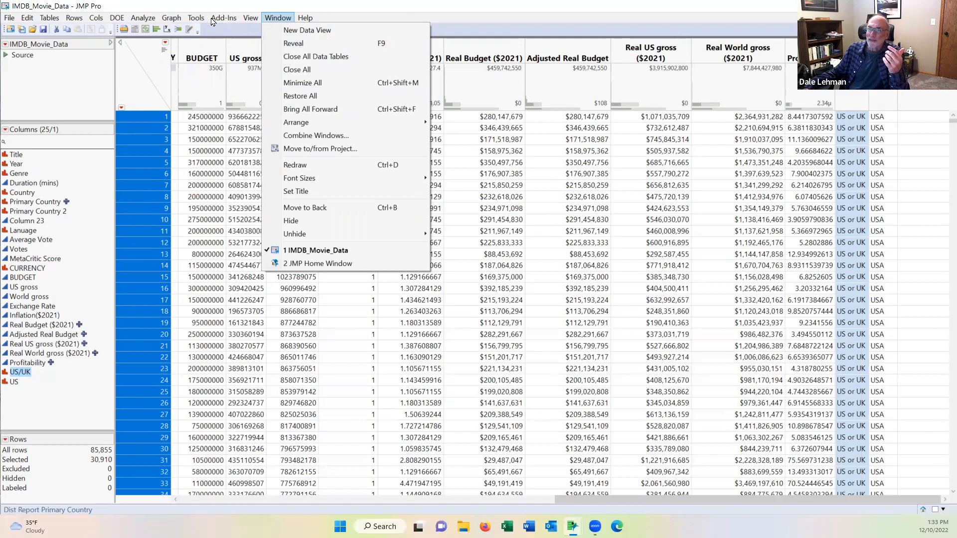
mouse_move(196, 21)
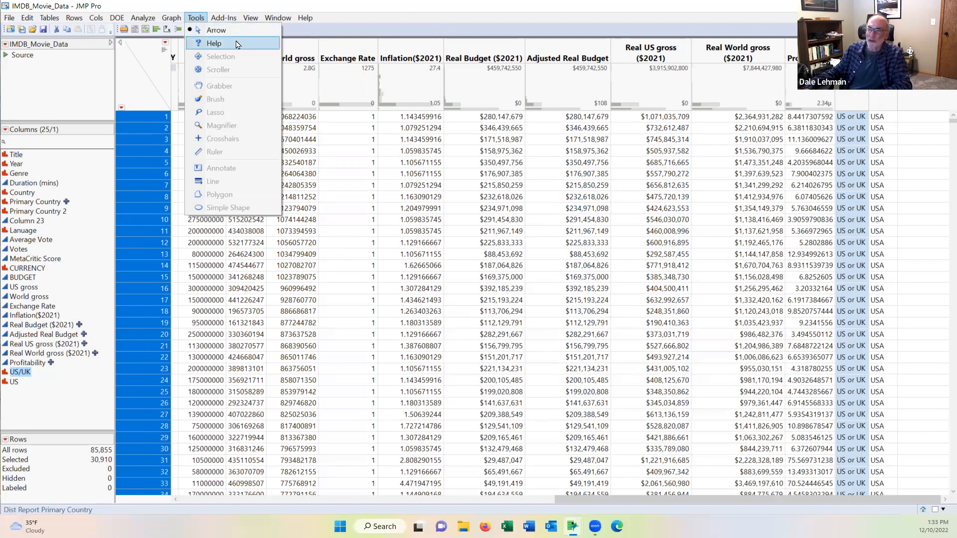
mouse_move(226, 22)
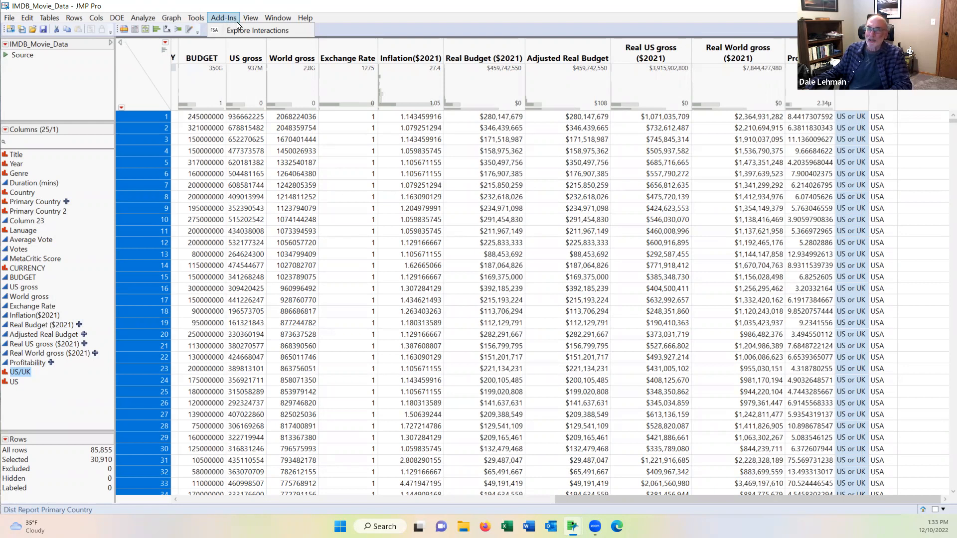
mouse_move(145, 20)
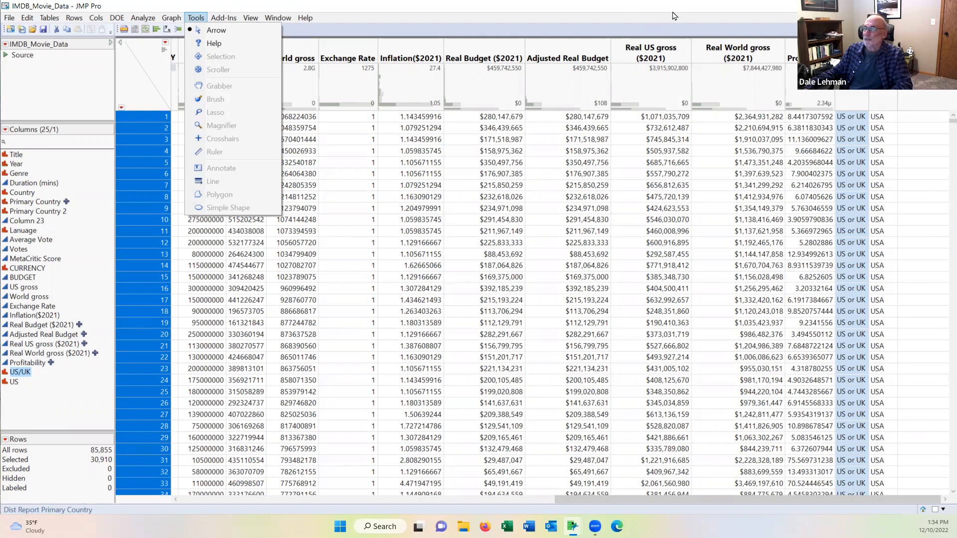
left_click(695, 53)
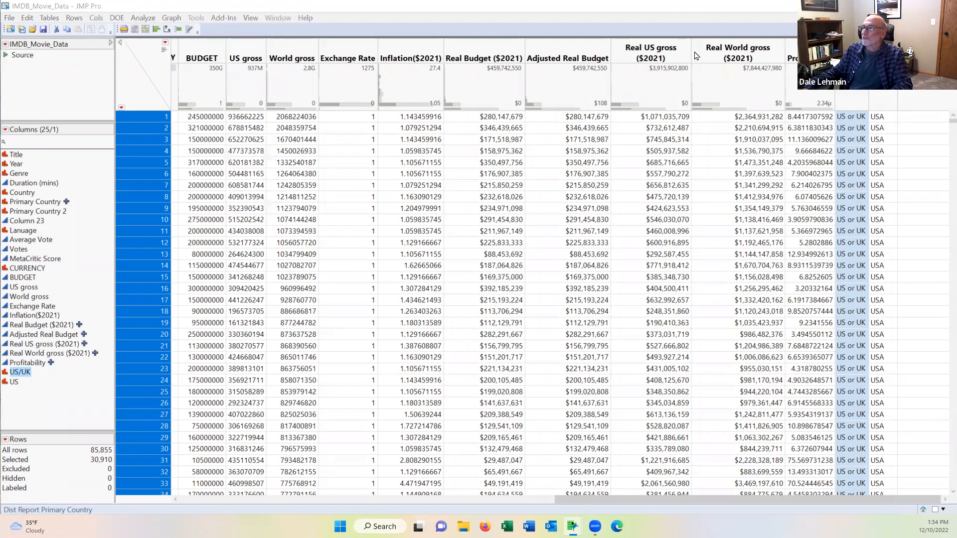